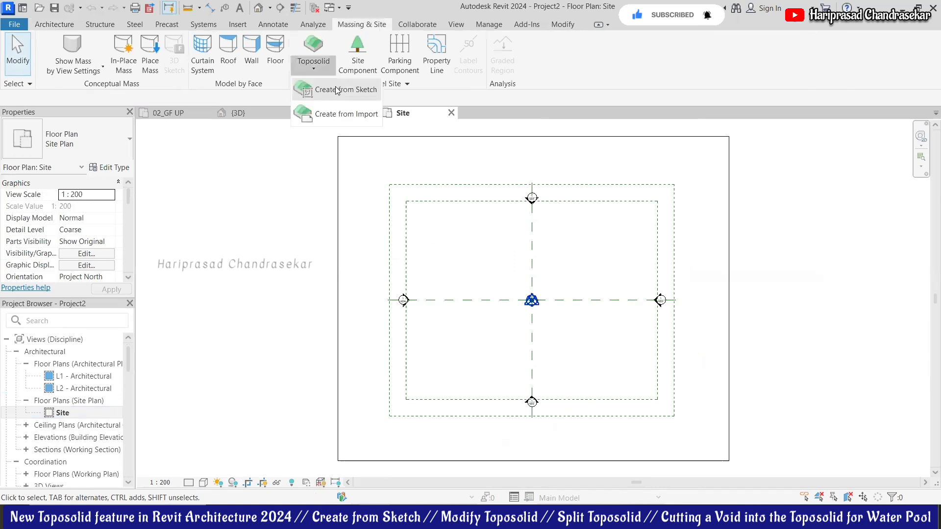
- Sketch a toposolid boundary about 40000 by 33000 mm with an outward arc of about 22460 mm radius on its west side, and finish it
{"action": "left_click", "coordinate": [338, 90]}
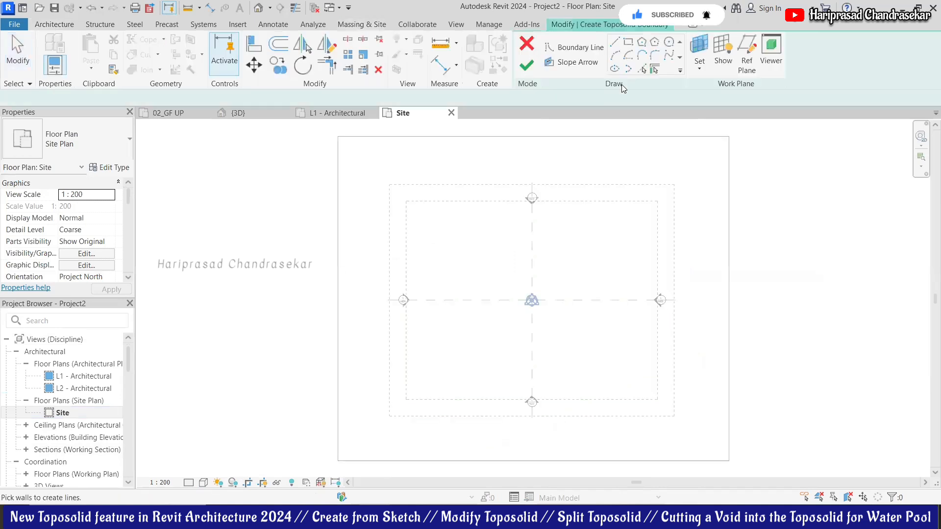
{"action": "left_click", "coordinate": [467, 233]}
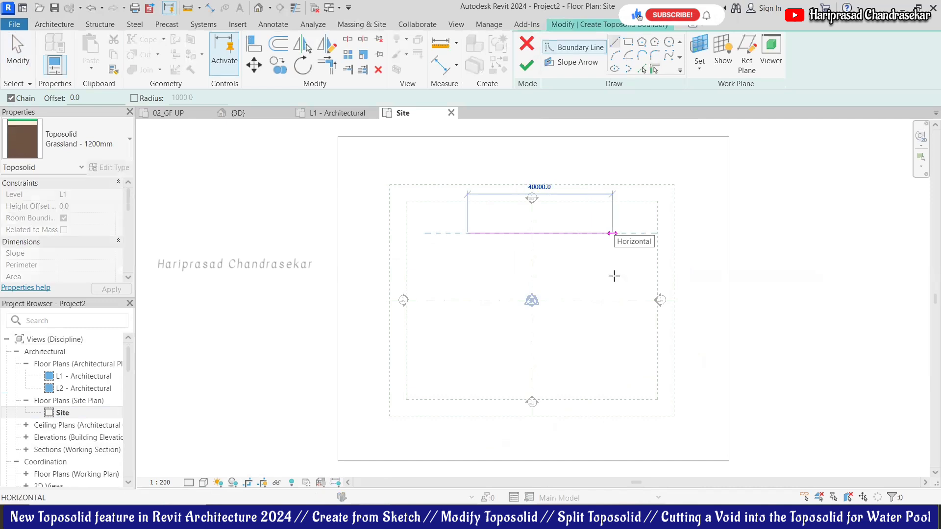
{"action": "left_click", "coordinate": [616, 350]}
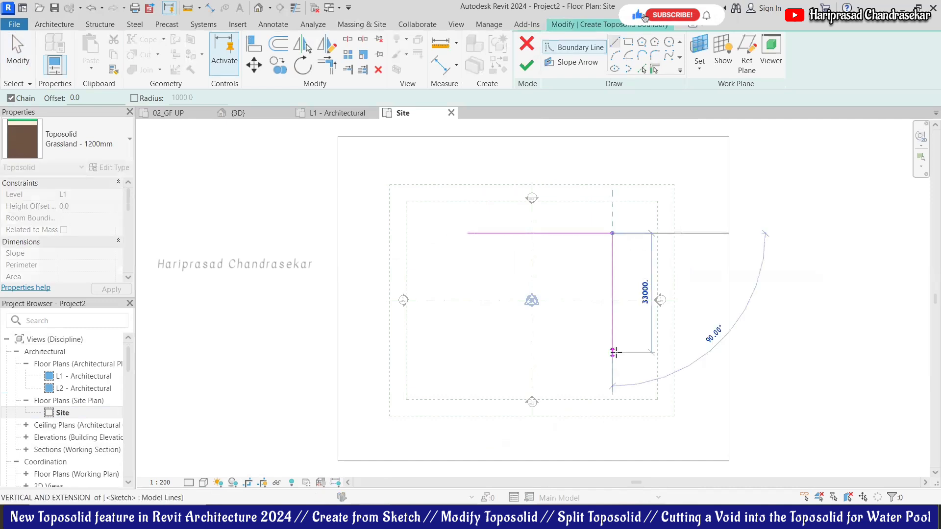
{"action": "left_click", "coordinate": [471, 357]}
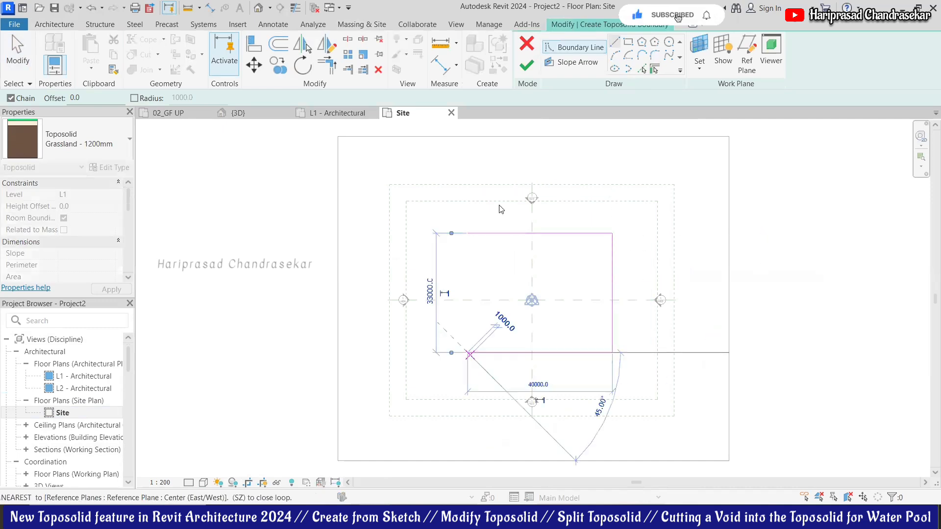
{"action": "left_click", "coordinate": [471, 232]}
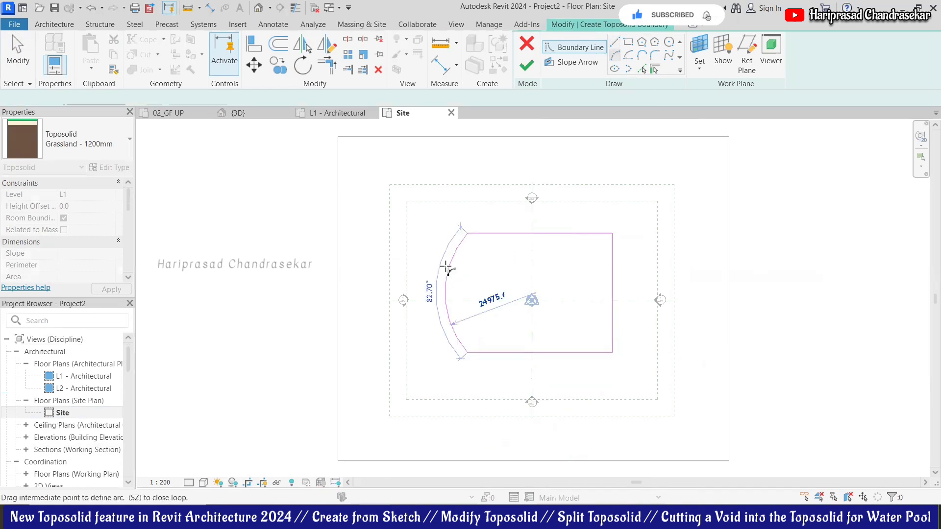
{"action": "left_click", "coordinate": [446, 266]}
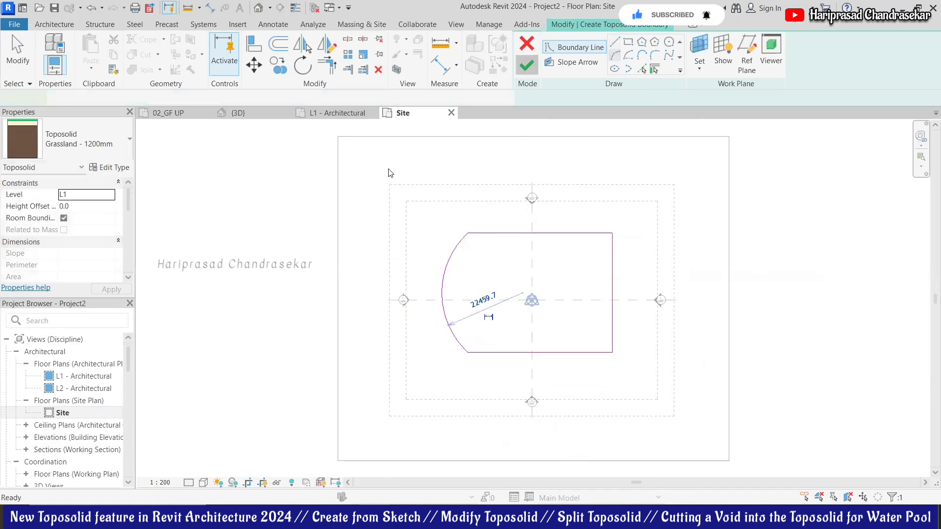
- Open the default 3D view and show the new toposolid in the Shaded visual style
{"action": "left_click", "coordinate": [259, 10]}
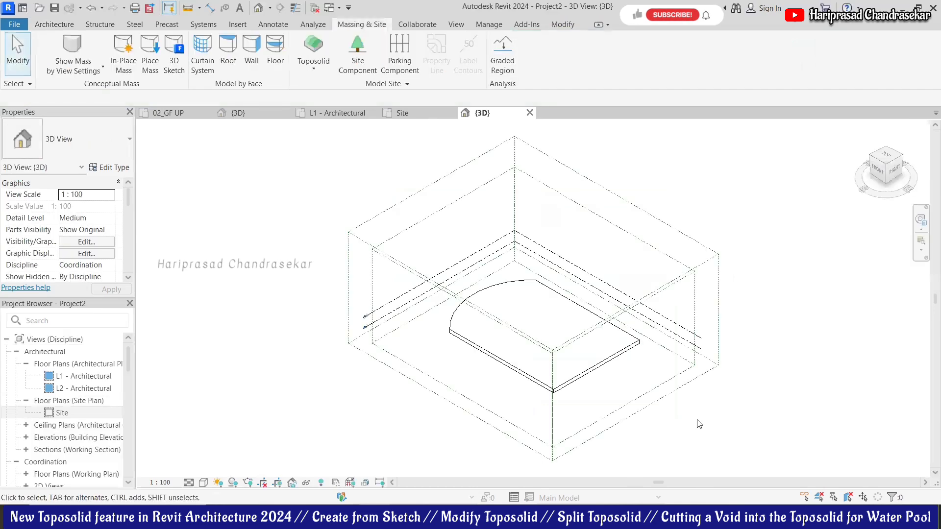
{"action": "key", "text": "s"}
{"action": "key", "text": "d"}
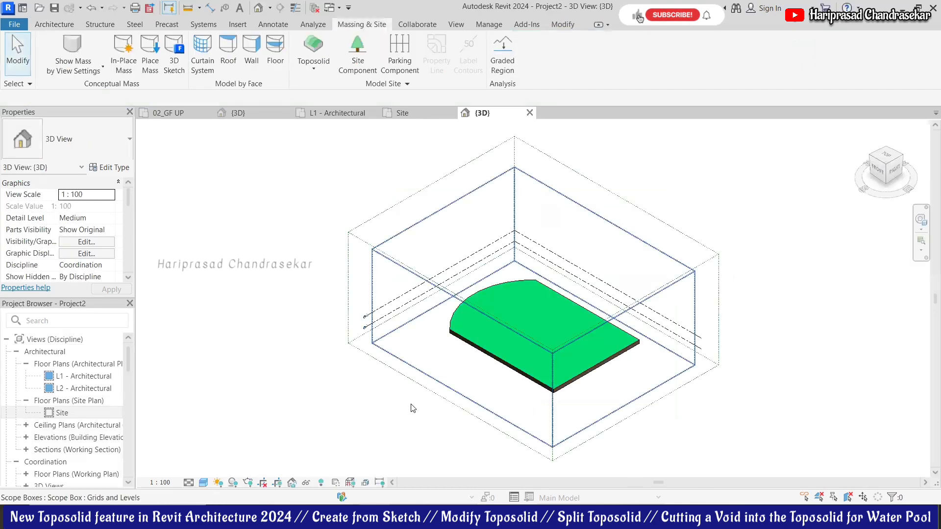
{"action": "scroll", "coordinate": [411, 406], "scroll_direction": "up", "scroll_amount": 1}
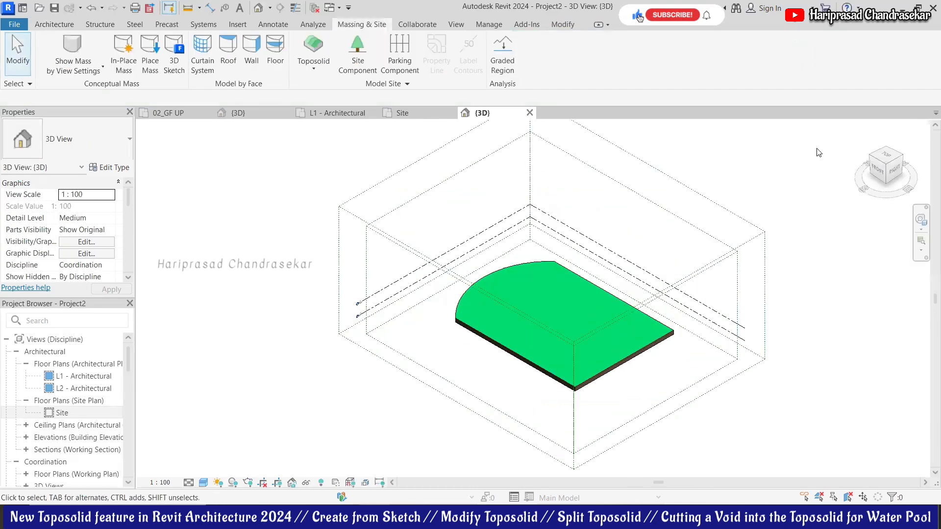
{"action": "left_click", "coordinate": [877, 168]}
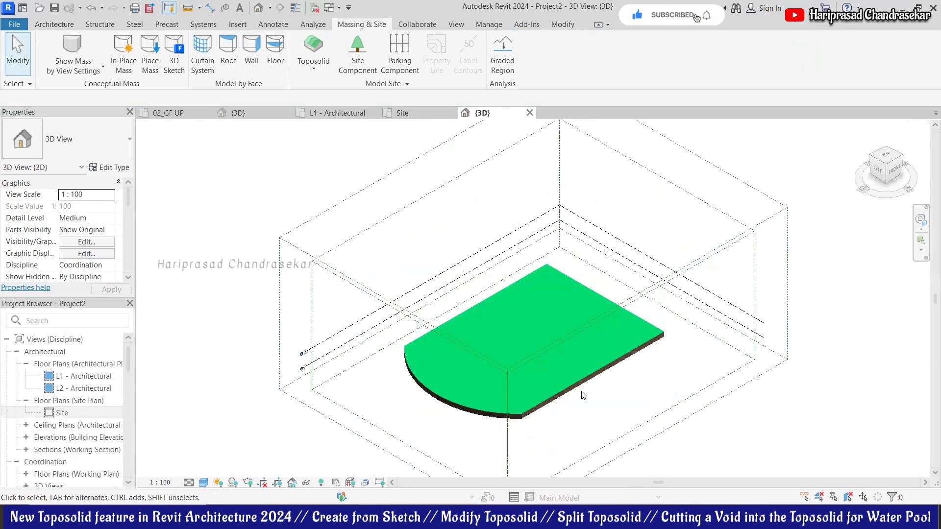
{"action": "scroll", "coordinate": [522, 437], "scroll_direction": "up", "scroll_amount": 1}
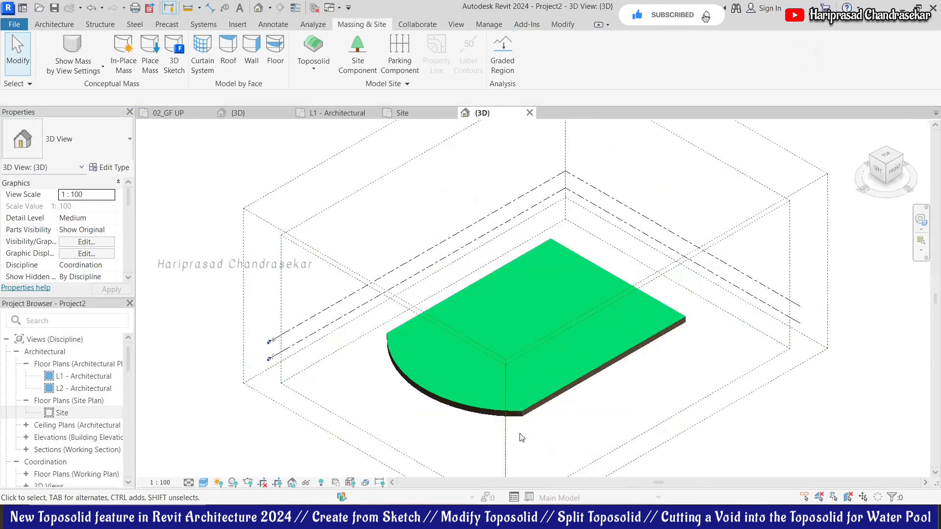
{"action": "scroll", "coordinate": [534, 407], "scroll_direction": "up", "scroll_amount": 5}
{"action": "scroll", "coordinate": [538, 401], "scroll_direction": "up", "scroll_amount": 1}
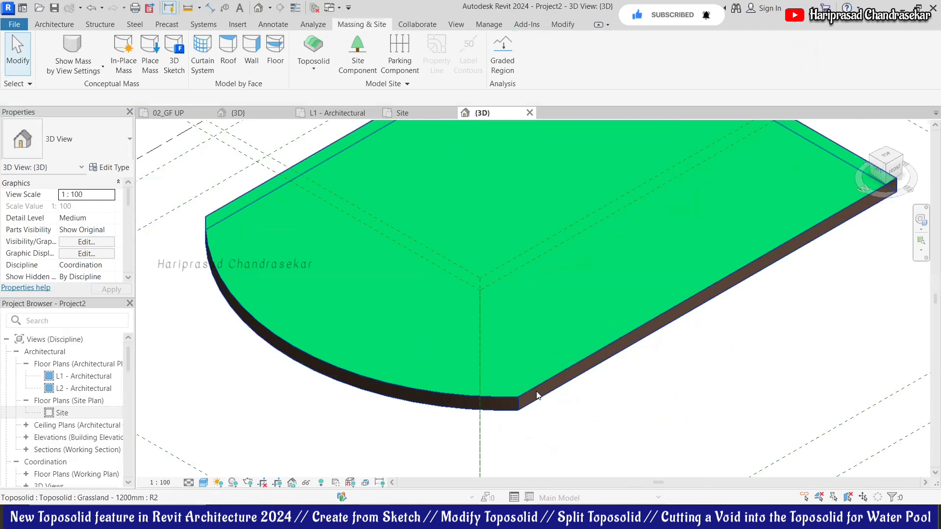
- Examine the toposolid type's layer structure, including materials, thicknesses and variable settings, and leave it without changes
{"action": "left_click", "coordinate": [508, 398]}
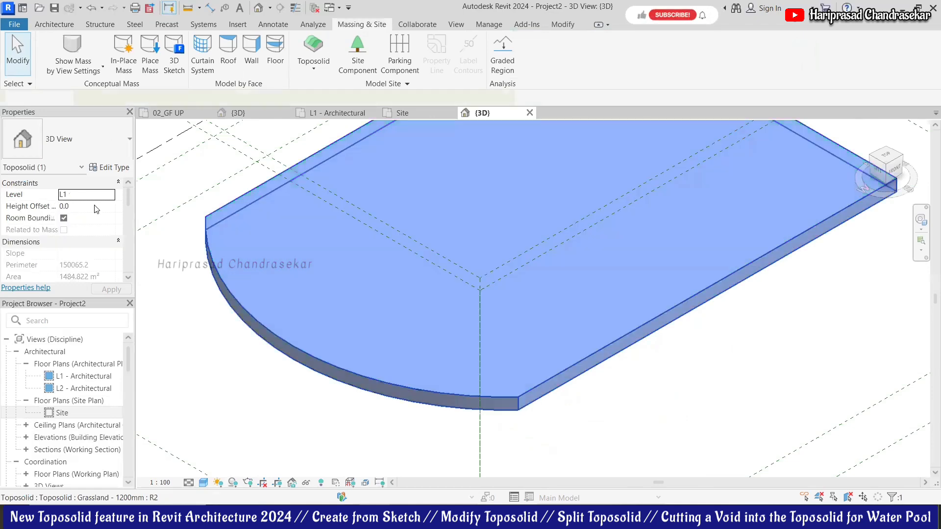
{"action": "left_click", "coordinate": [118, 168]}
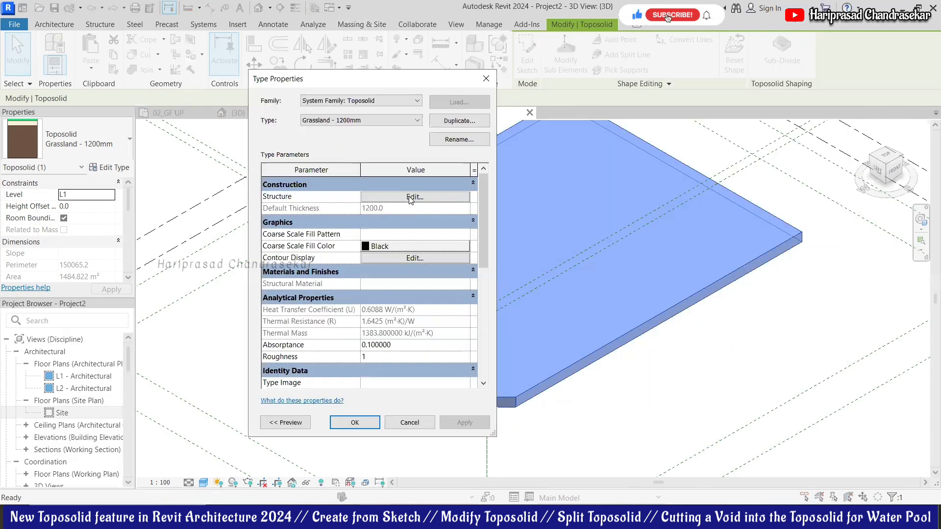
{"action": "left_click", "coordinate": [413, 195]}
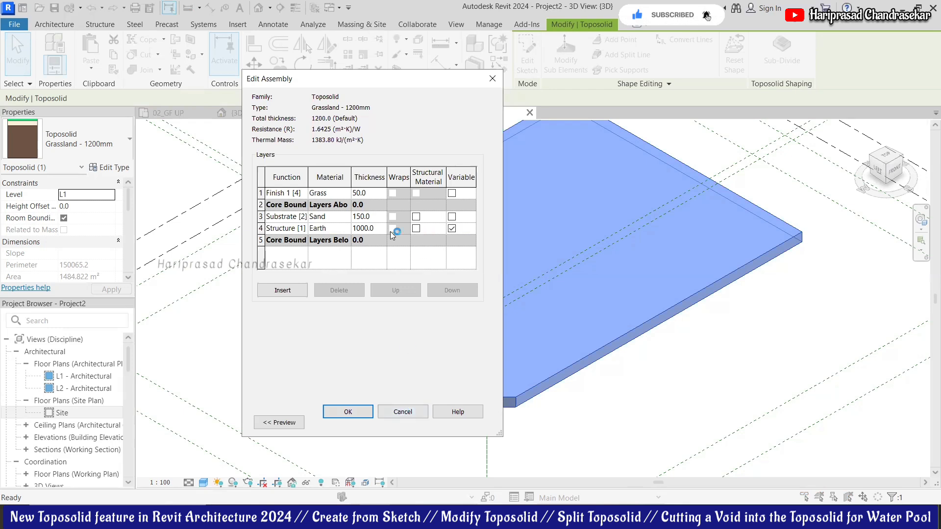
{"action": "left_click", "coordinate": [448, 229]}
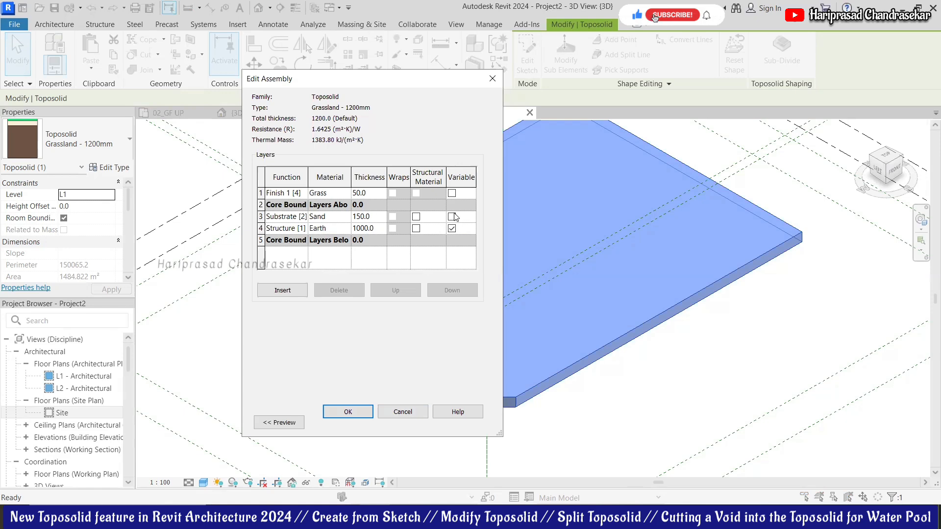
{"action": "left_click", "coordinate": [392, 412]}
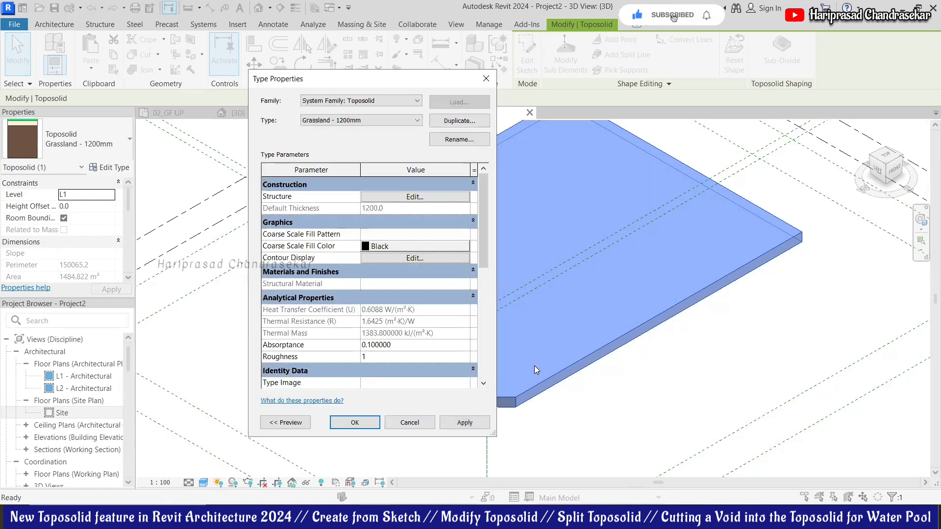
{"action": "left_click", "coordinate": [410, 423]}
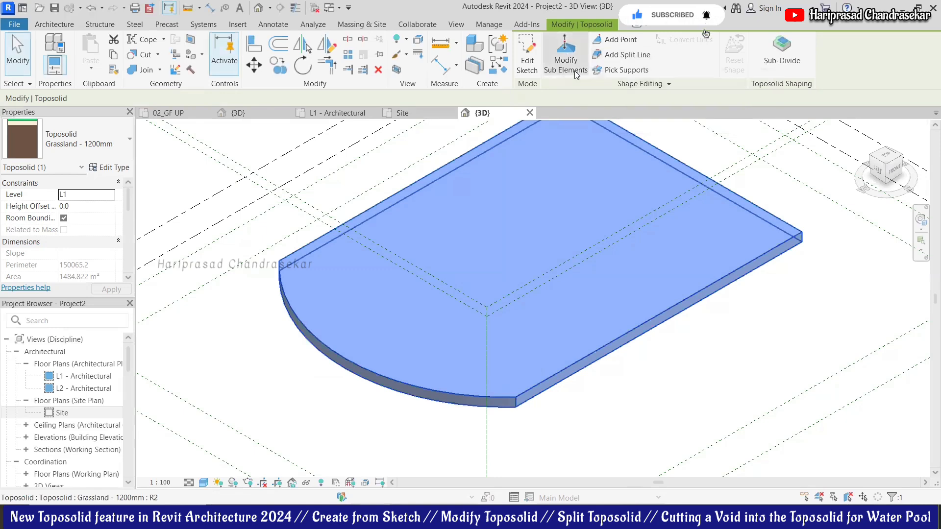
- Raise the toposolid's straight edge opposite the curved side to an elevation of 6000 mm by modifying its sub-elements
{"action": "left_click", "coordinate": [567, 53]}
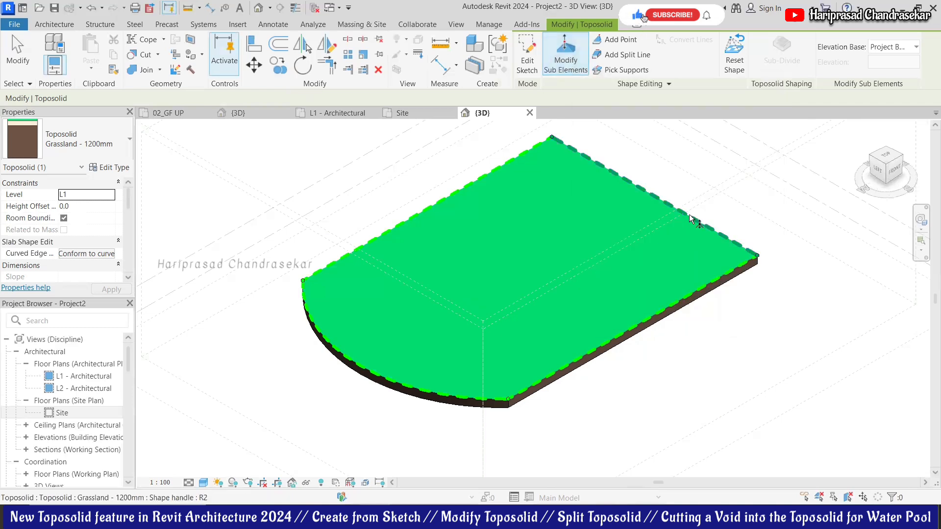
{"action": "left_click", "coordinate": [664, 200]}
{"action": "left_click_drag", "start_coordinate": [655, 189], "coordinate": [650, 144]}
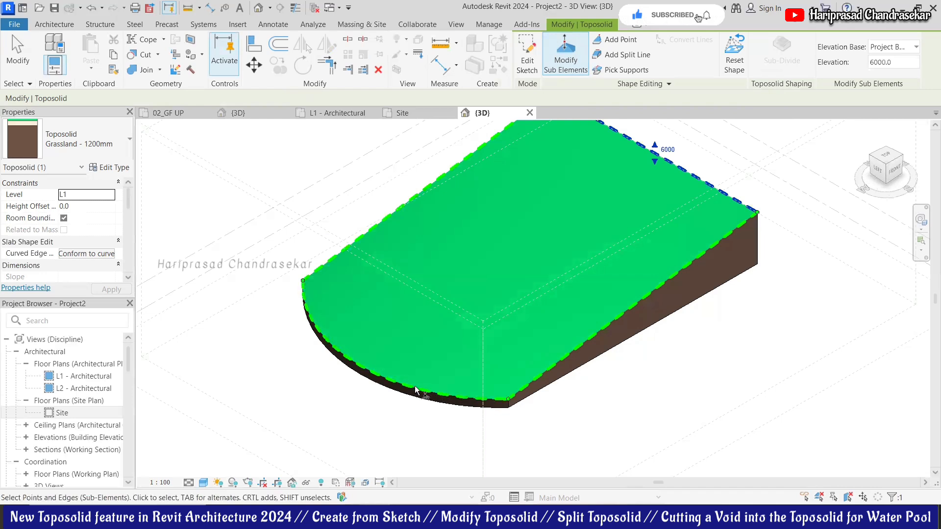
{"action": "key", "text": "Escape"}
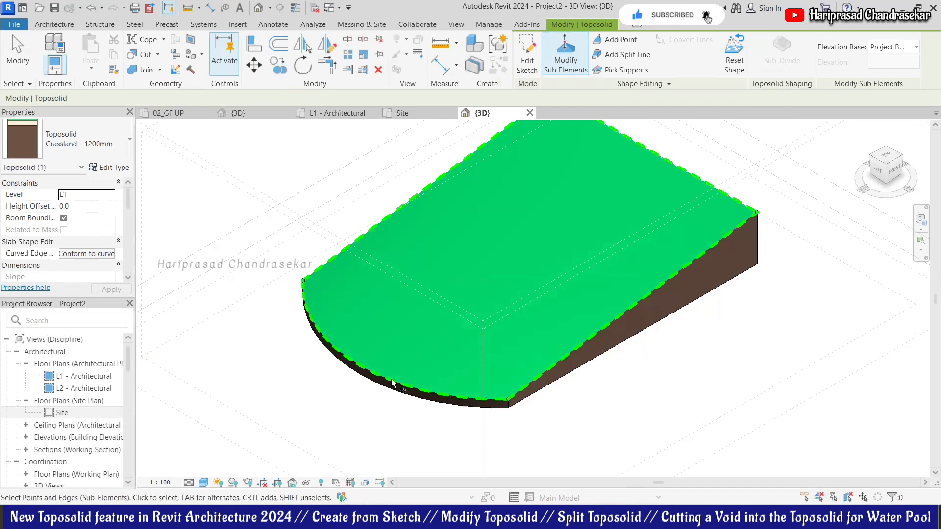
- Raise the toposolid's curved edge to an elevation of 2000 mm
{"action": "left_click", "coordinate": [386, 382]}
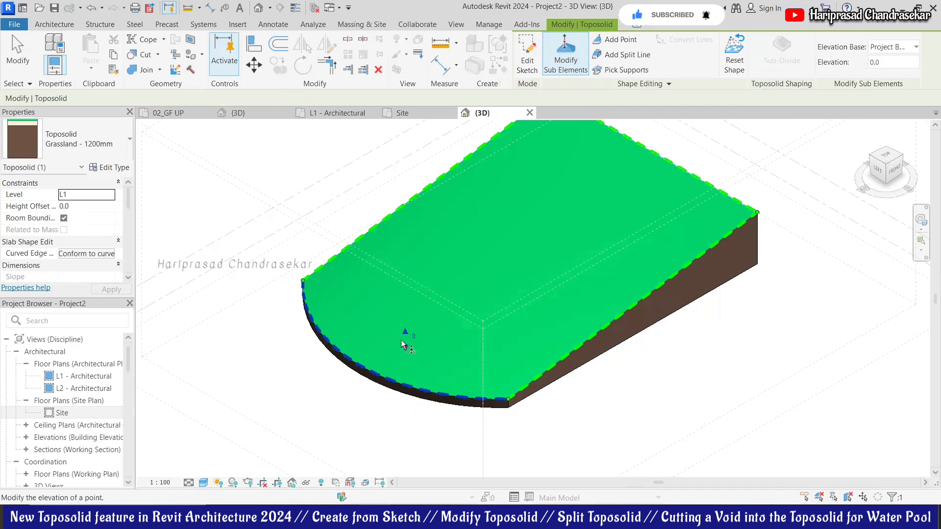
{"action": "left_click_drag", "start_coordinate": [406, 333], "coordinate": [403, 321]}
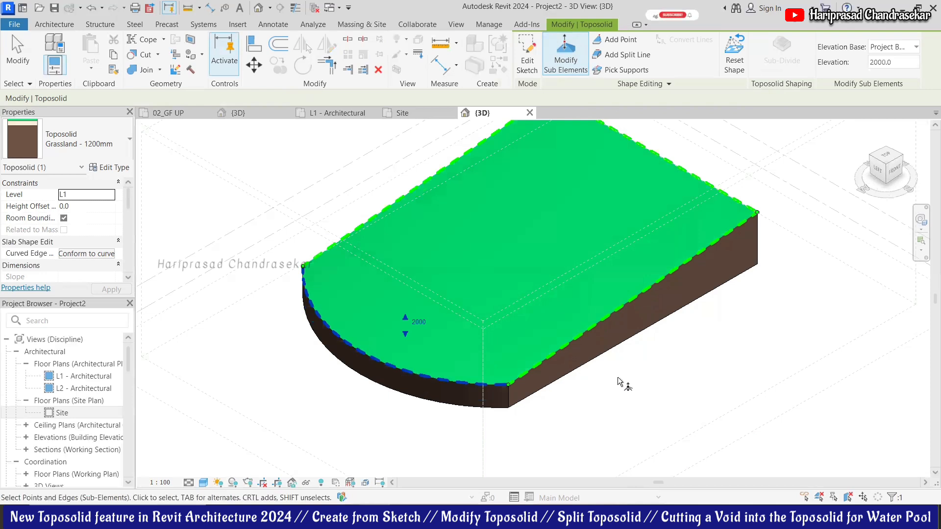
{"action": "key", "text": "Escape"}
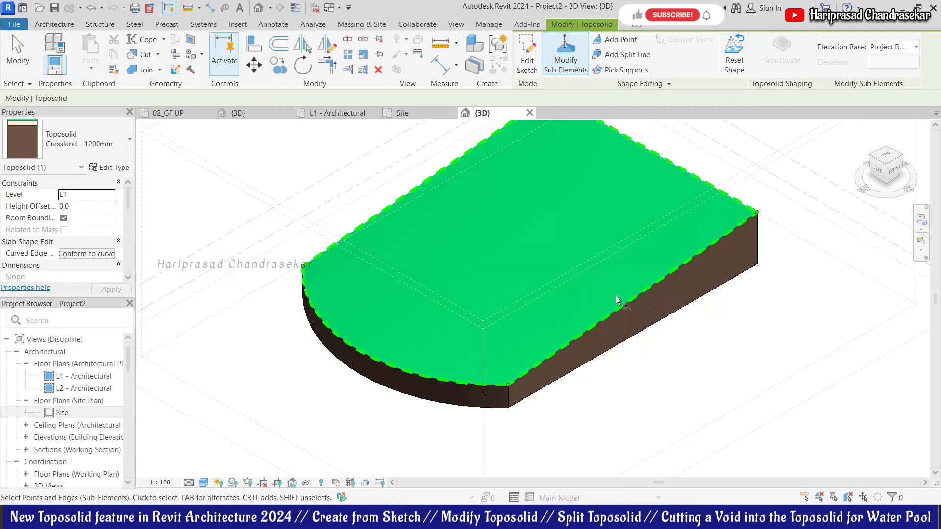
- Add eleven shape points spread across the toposolid surface, with the Project Base Point as elevation base
{"action": "scroll", "coordinate": [617, 300], "scroll_direction": "down", "scroll_amount": 1}
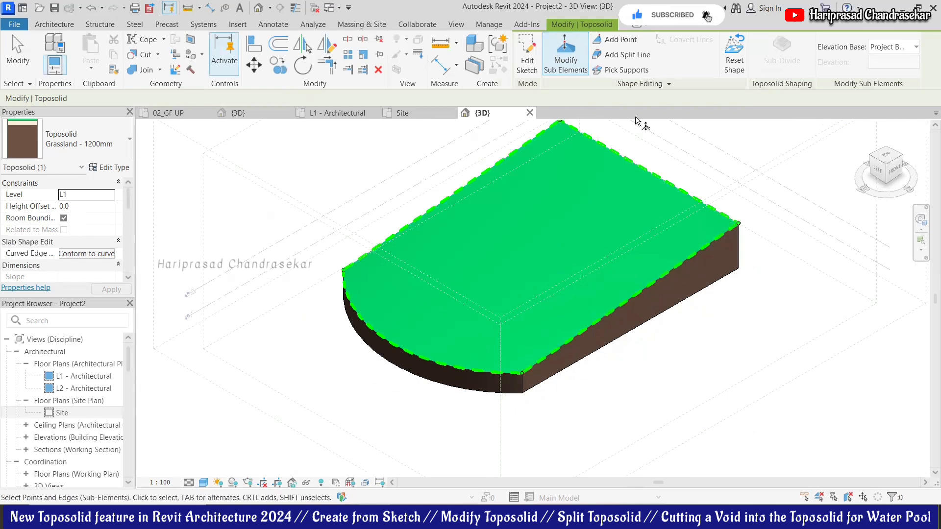
{"action": "left_click", "coordinate": [607, 44]}
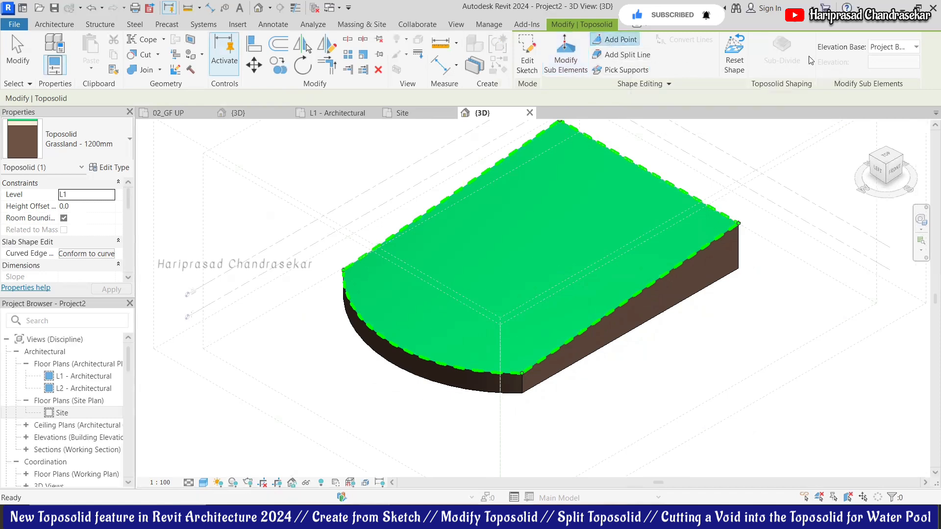
{"action": "left_click", "coordinate": [922, 48]}
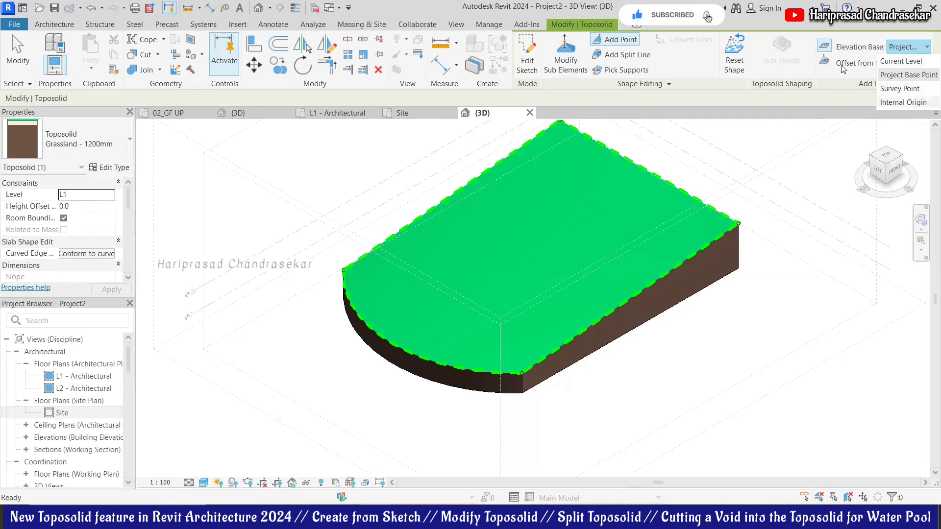
{"action": "left_click", "coordinate": [899, 68]}
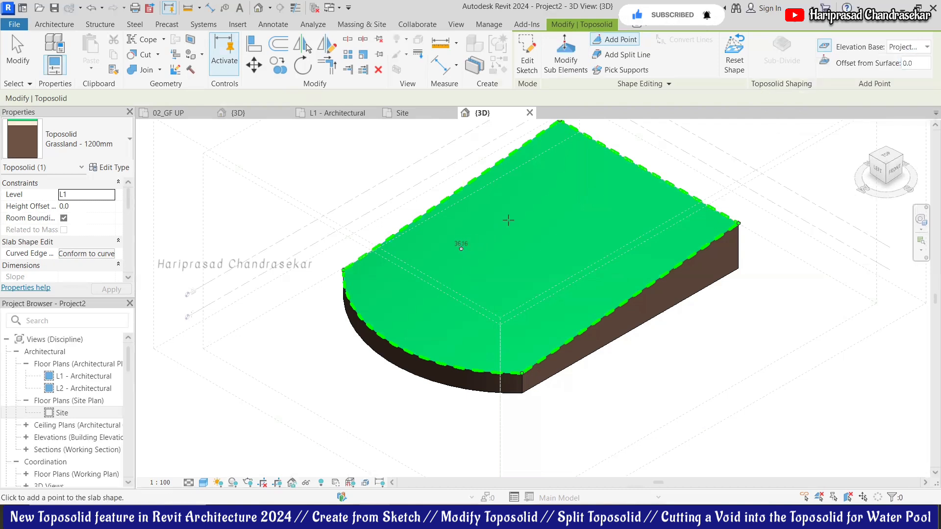
{"action": "left_click", "coordinate": [550, 202]}
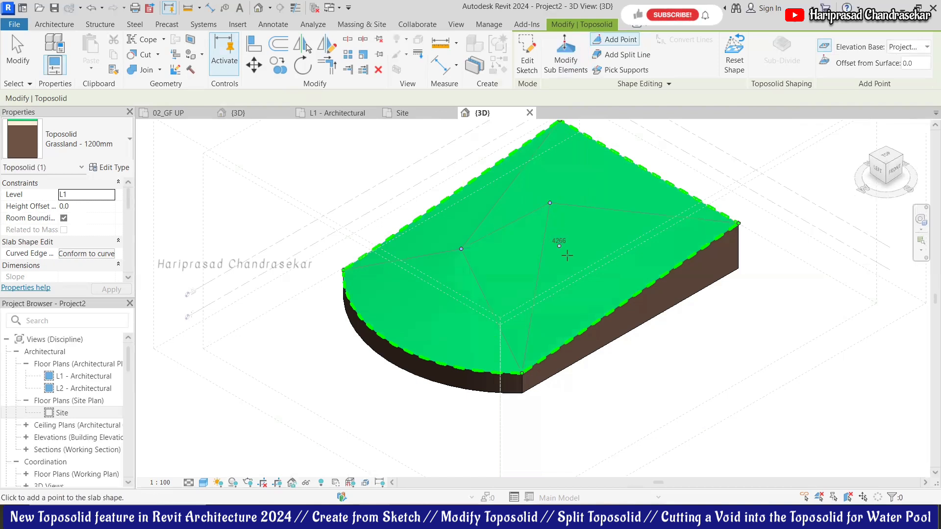
{"action": "left_click", "coordinate": [581, 253]}
{"action": "left_click", "coordinate": [446, 299]}
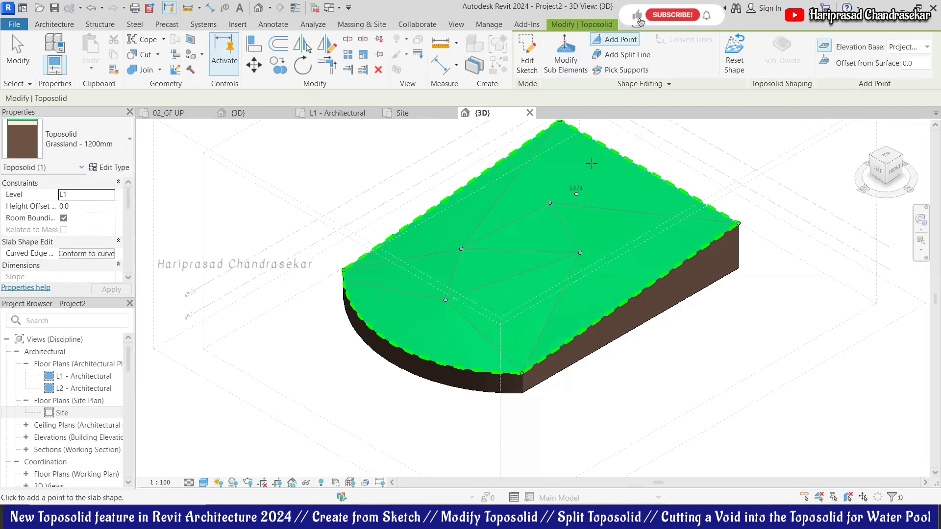
{"action": "left_click", "coordinate": [580, 159]}
{"action": "left_click", "coordinate": [614, 180]}
{"action": "left_click", "coordinate": [550, 178]}
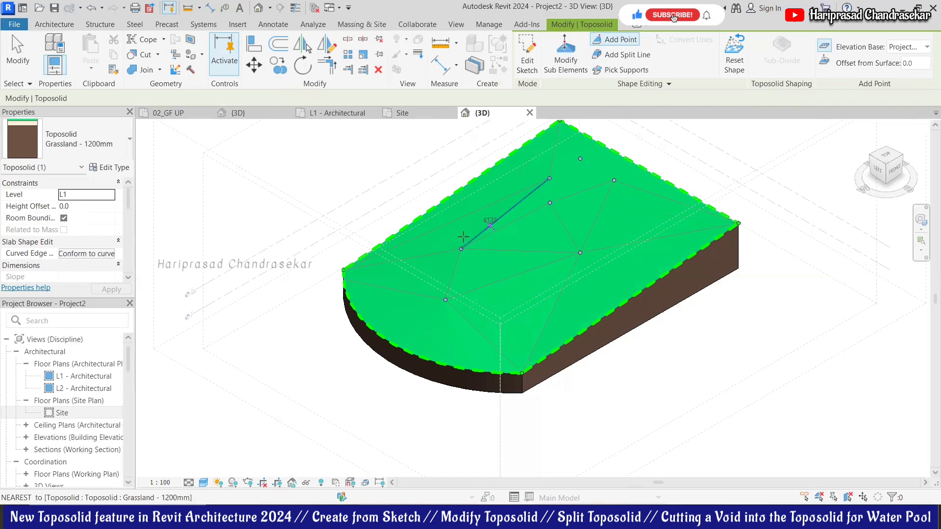
{"action": "left_click", "coordinate": [614, 279]}
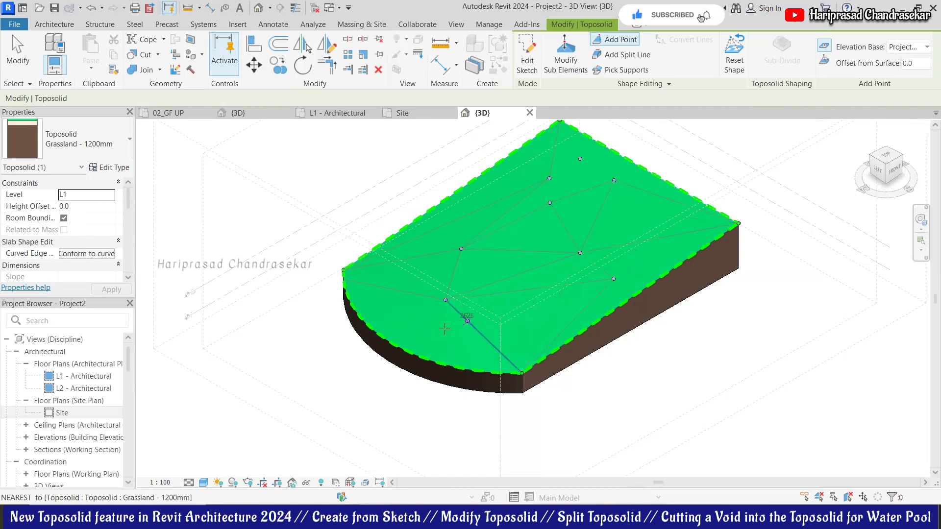
{"action": "left_click", "coordinate": [424, 332]}
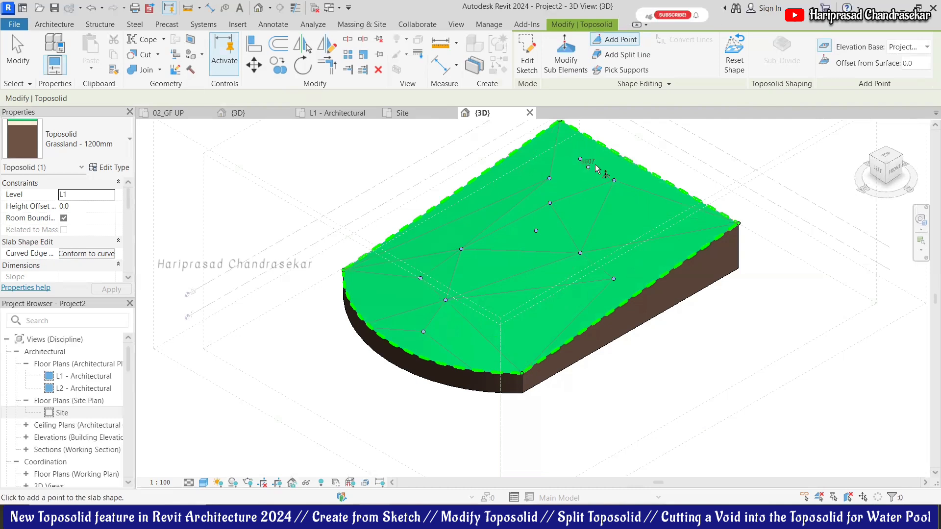
{"action": "key", "text": "Escape"}
- Try lowering a single shape point near the toposolid's high straight edge, and undo the change
{"action": "left_click", "coordinate": [589, 161]}
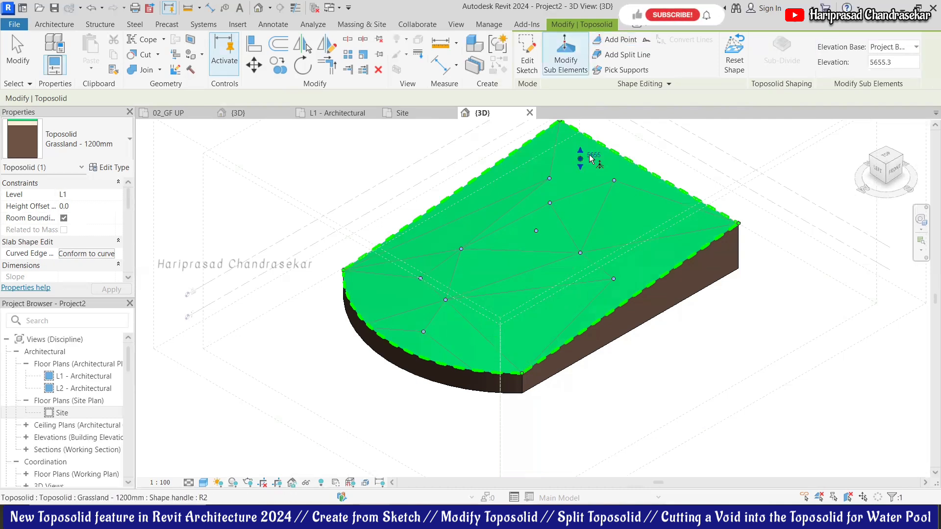
{"action": "left_click", "coordinate": [896, 68]}
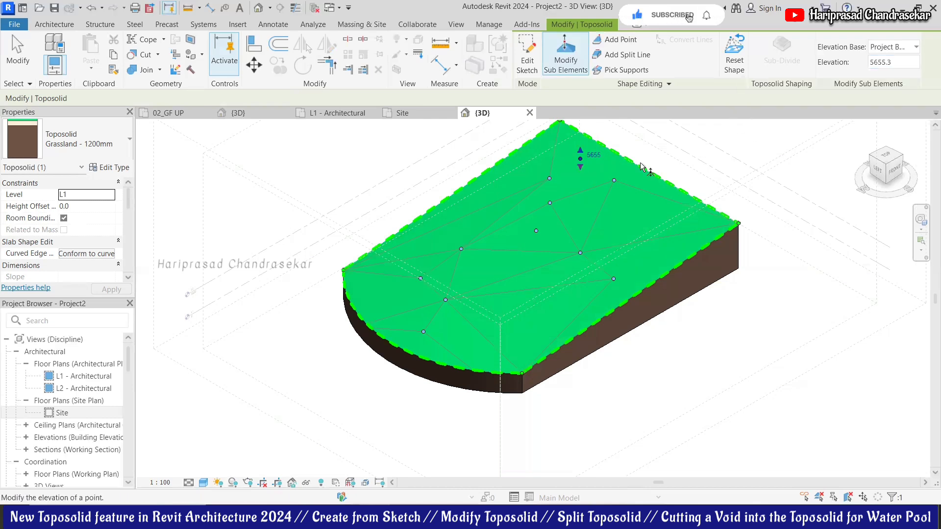
{"action": "left_click_drag", "start_coordinate": [641, 163], "coordinate": [648, 177]}
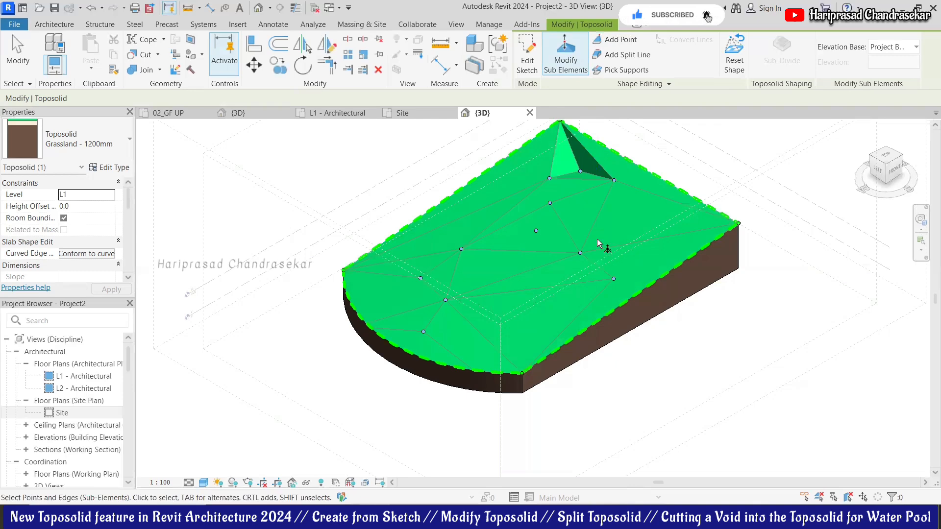
{"action": "key", "text": "ctrl+z"}
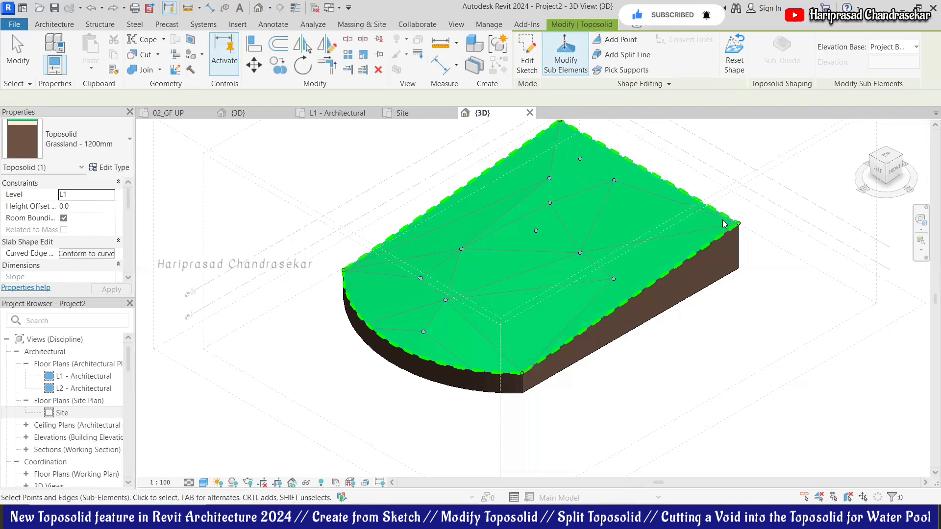
{"action": "key", "text": "Escape"}
{"action": "key", "text": "Escape"}
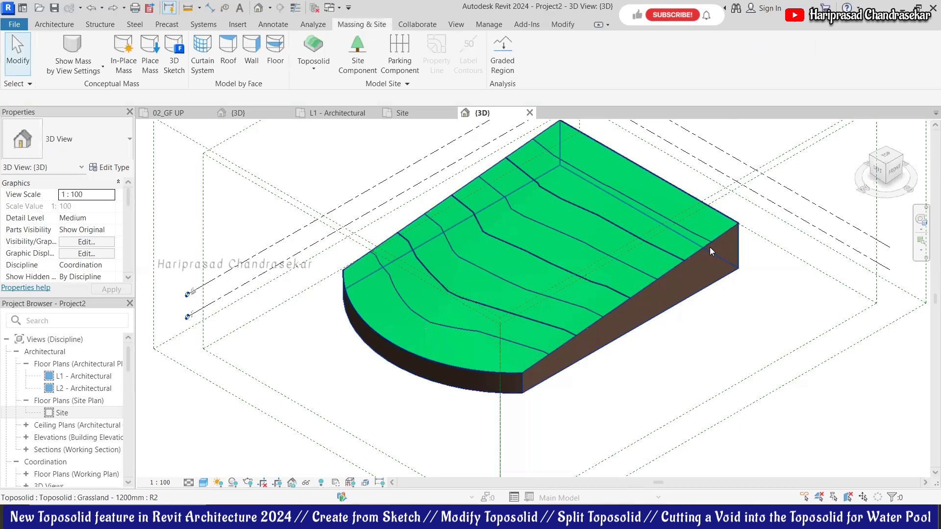
- Add a split line across the toposolid from its curved edge to the opposite straight edge
{"action": "left_click", "coordinate": [710, 247]}
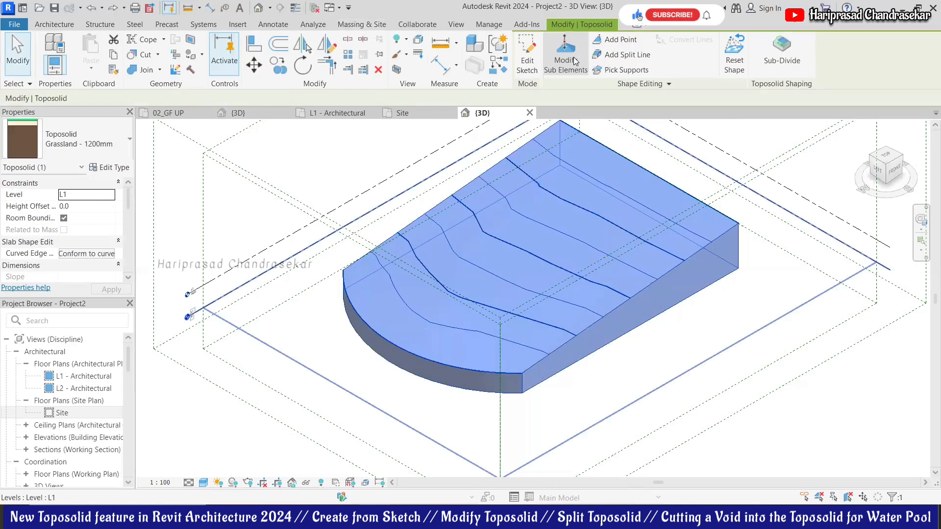
{"action": "left_click", "coordinate": [575, 61]}
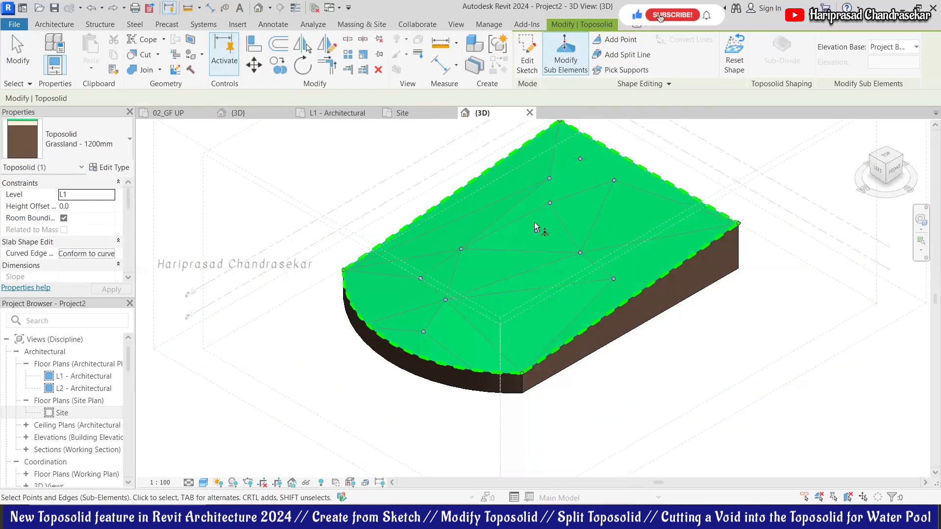
{"action": "left_click", "coordinate": [631, 59]}
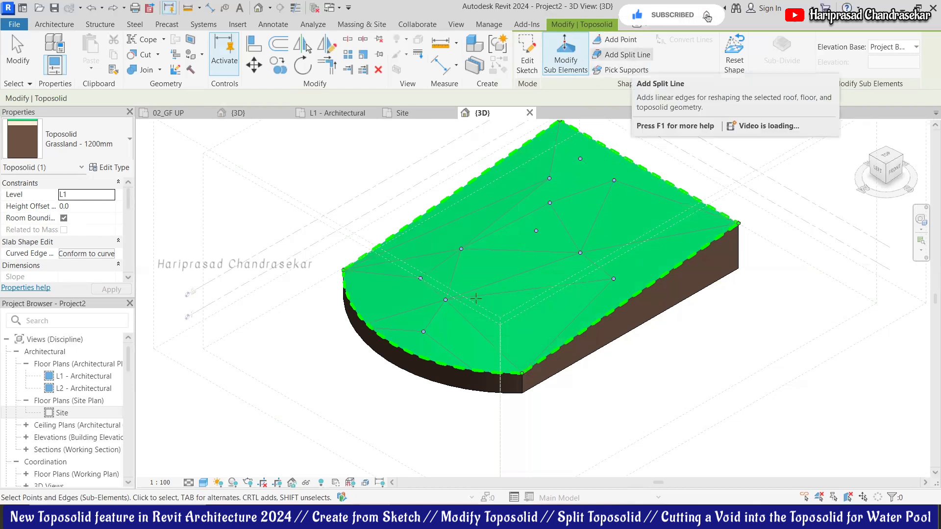
{"action": "left_click", "coordinate": [405, 349]}
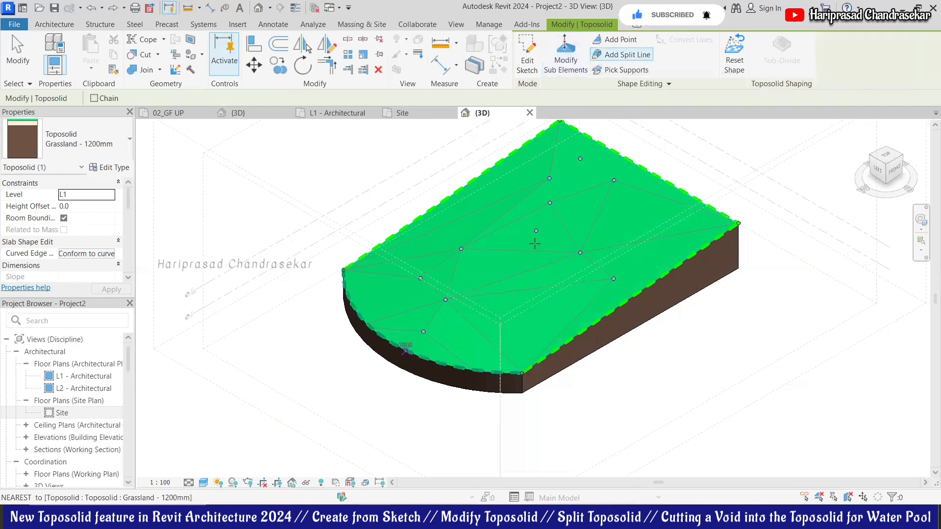
{"action": "left_click", "coordinate": [644, 167]}
{"action": "key", "text": "Escape"}
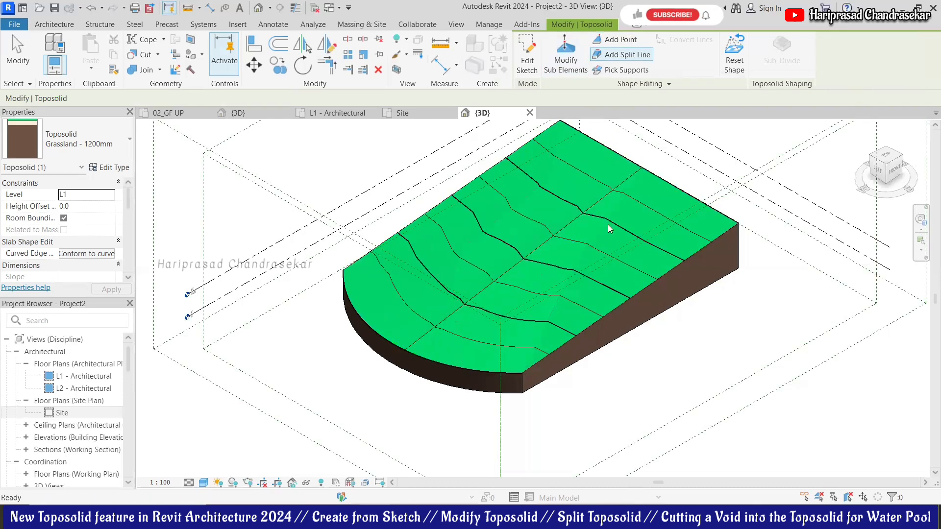
{"action": "key", "text": "Escape"}
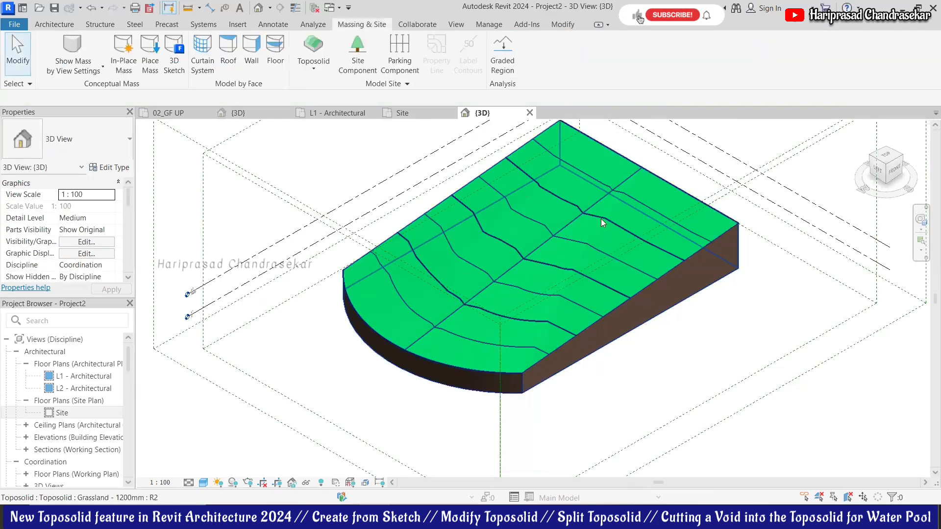
- Set the toposolid's split line to an elevation of 4300 mm by modifying its sub-elements
{"action": "left_click", "coordinate": [601, 219]}
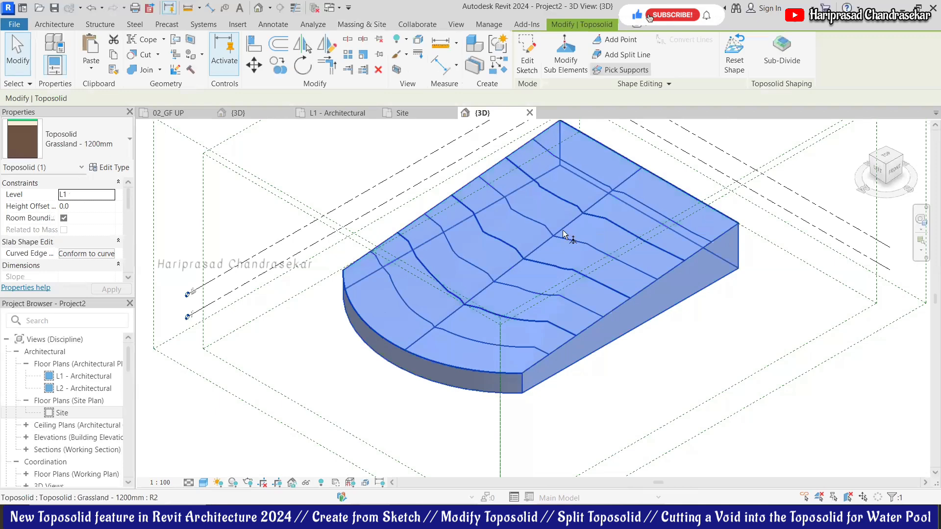
{"action": "left_click", "coordinate": [549, 242]}
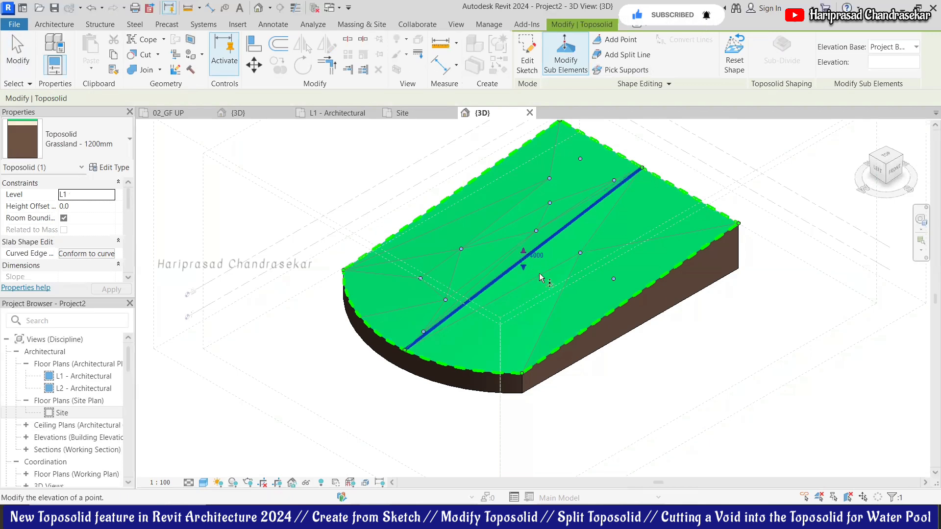
{"action": "left_click_drag", "start_coordinate": [541, 278], "coordinate": [523, 256]}
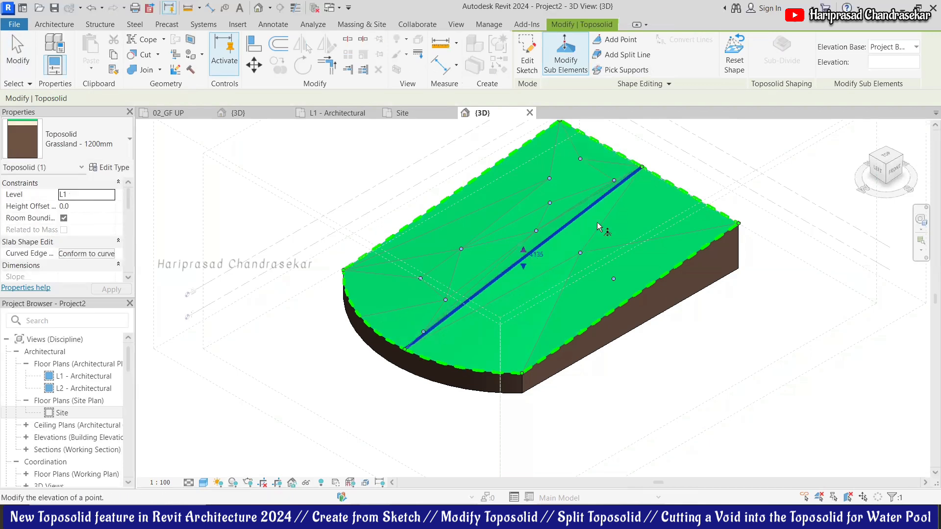
{"action": "left_click", "coordinate": [538, 255]}
{"action": "type", "text": "43"}
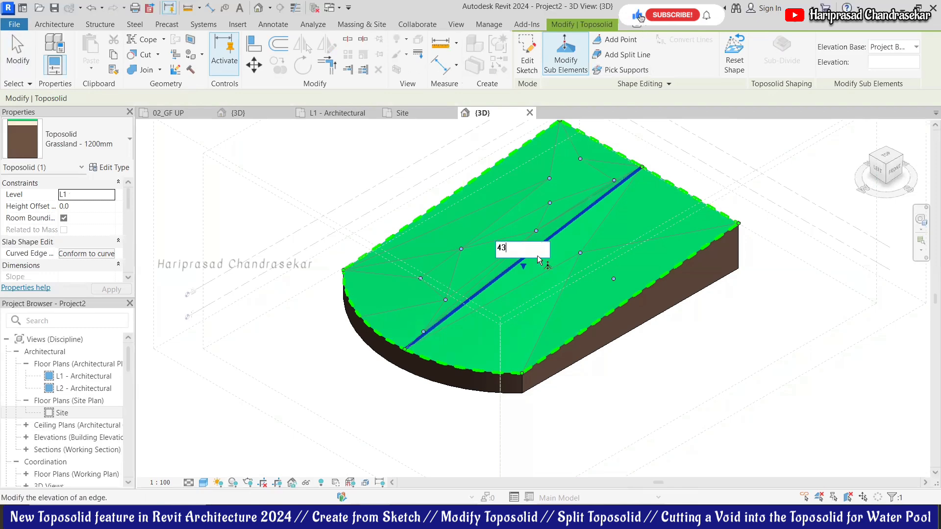
{"action": "type", "text": "00"}
{"action": "key", "text": "Return"}
{"action": "key", "text": "Escape"}
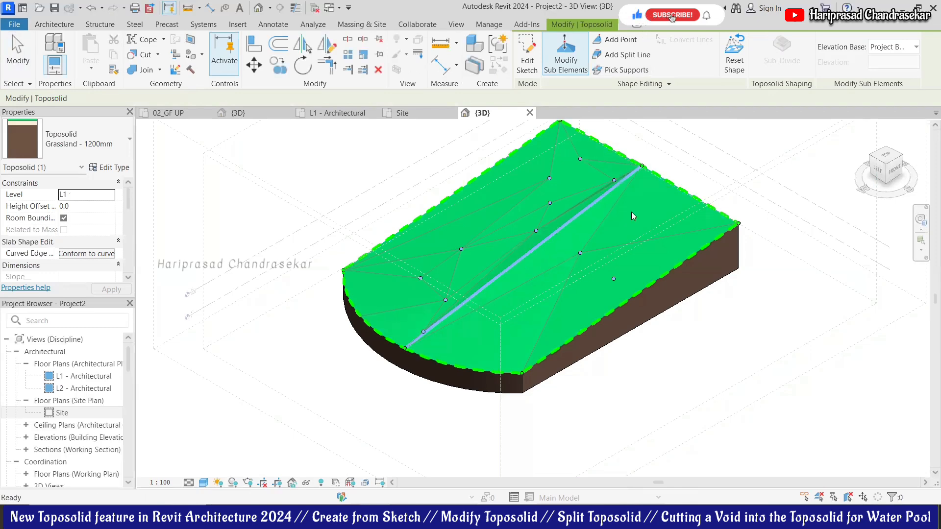
{"action": "key", "text": "Escape"}
{"action": "scroll", "coordinate": [591, 216], "scroll_direction": "up", "scroll_amount": 1}
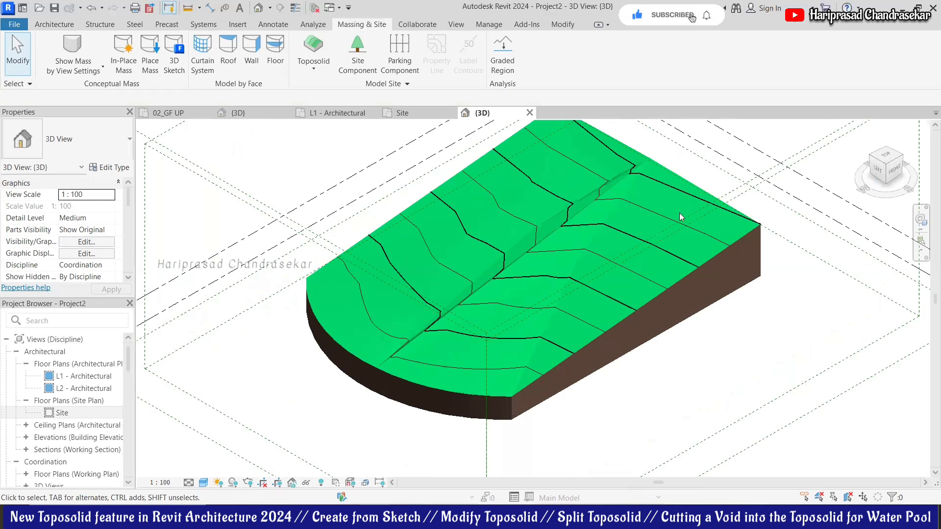
{"action": "scroll", "coordinate": [680, 189], "scroll_direction": "down", "scroll_amount": 1}
- Try resetting the toposolid's shape edits, and undo the reset
{"action": "left_click", "coordinate": [678, 187]}
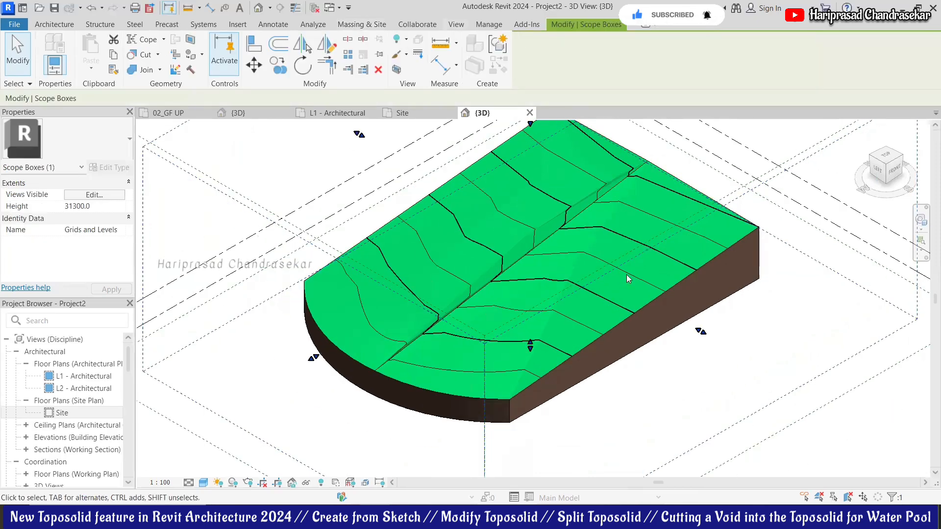
{"action": "left_click", "coordinate": [641, 304]}
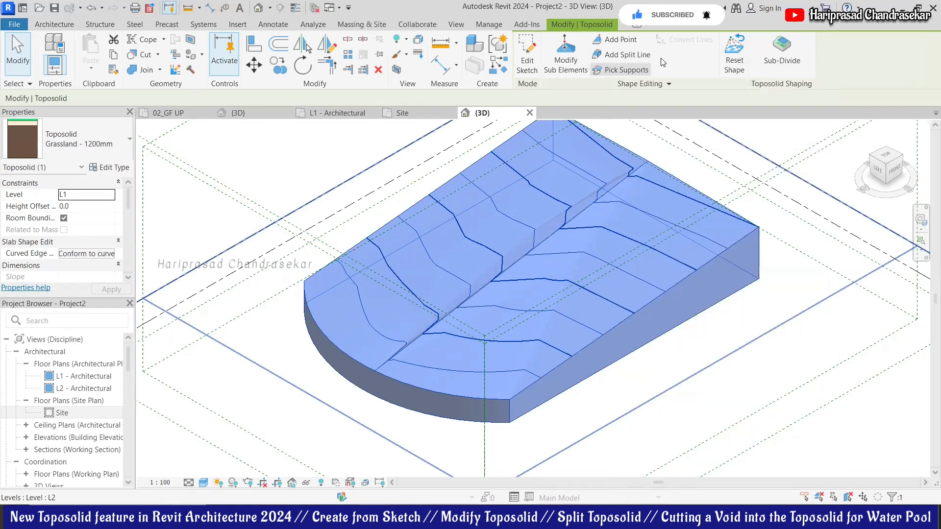
{"action": "left_click", "coordinate": [731, 61]}
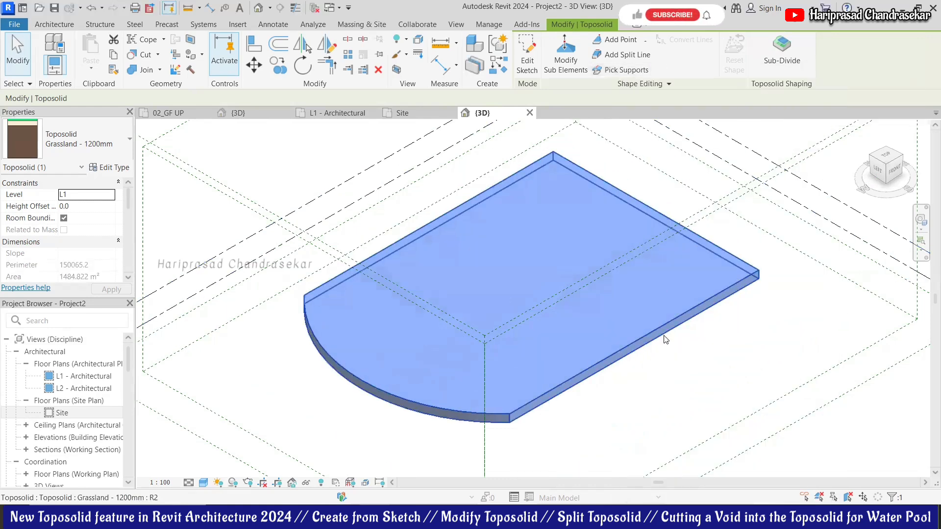
{"action": "left_click", "coordinate": [695, 376]}
{"action": "key", "text": "ctrl+z"}
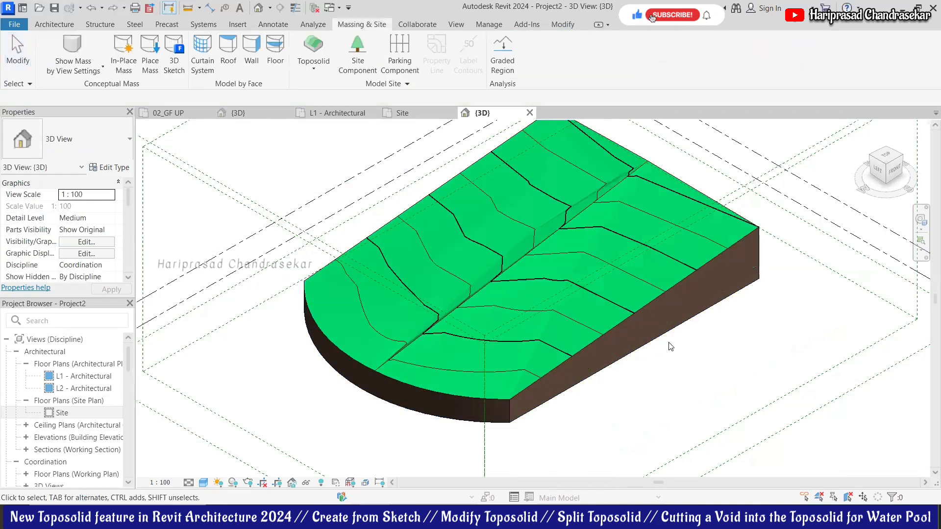
- Open a sub-division boundary sketch on the toposolid and view it from the top
{"action": "left_click", "coordinate": [652, 308]}
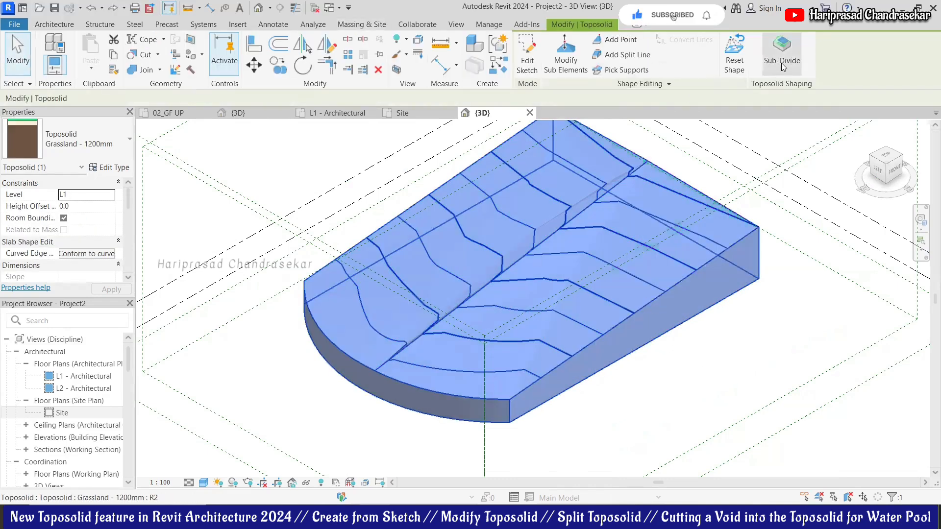
{"action": "left_click", "coordinate": [796, 58]}
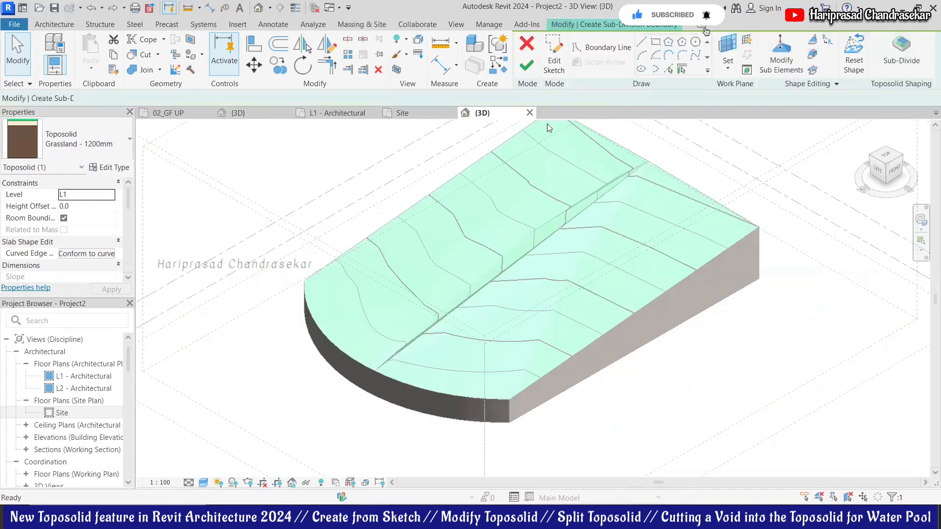
{"action": "left_click", "coordinate": [656, 44]}
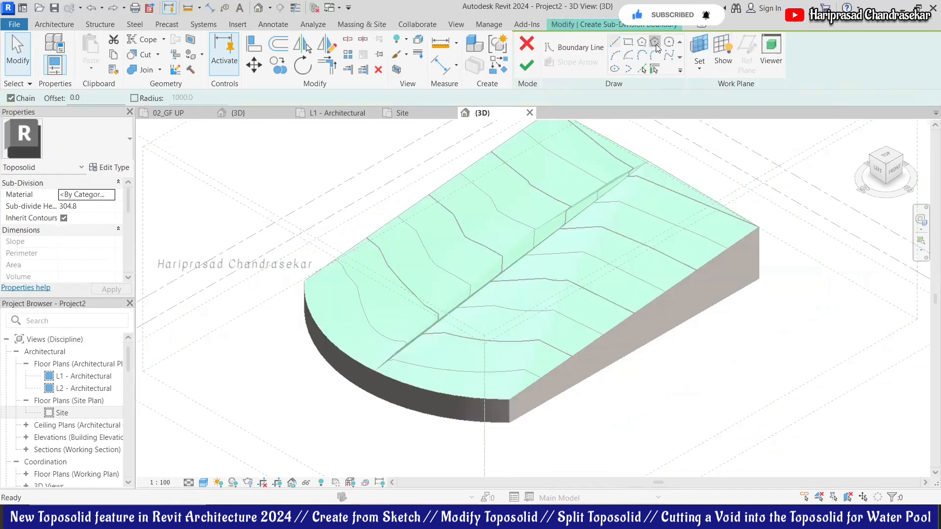
{"action": "left_click", "coordinate": [889, 159]}
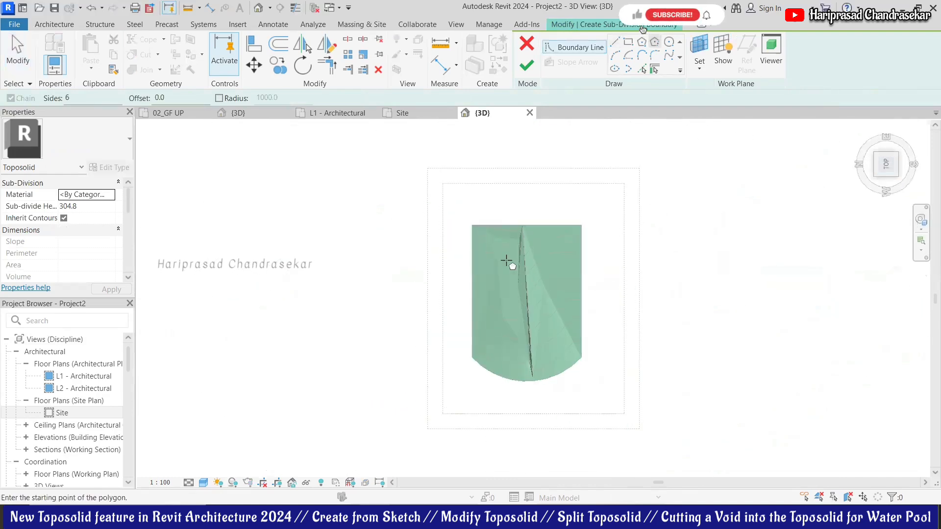
{"action": "left_click", "coordinate": [489, 240]}
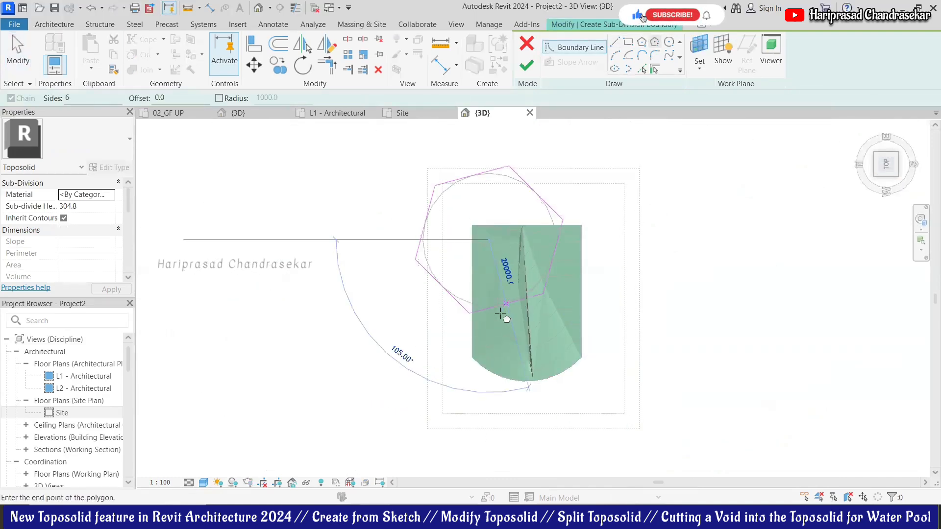
{"action": "key", "text": "Escape"}
{"action": "key", "text": "Escape"}
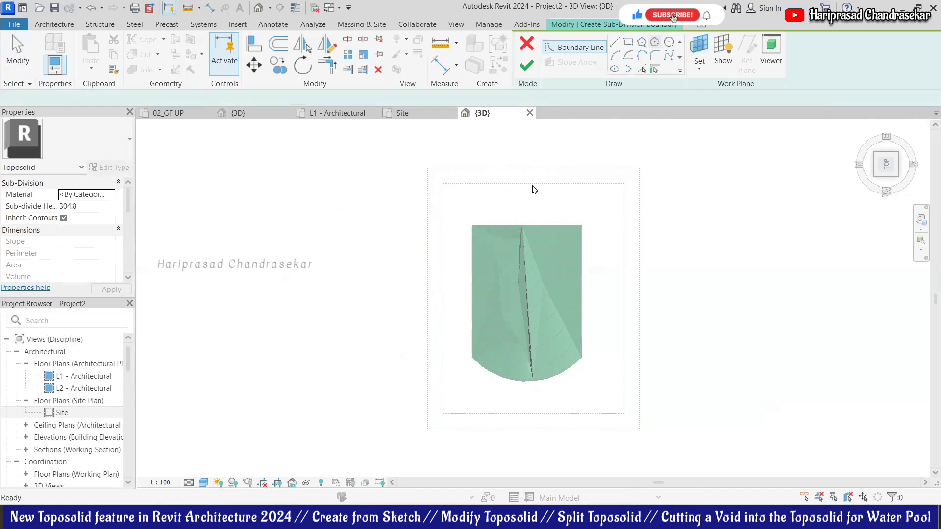
- Sketch a rectangular boundary about 4000 mm wide and 42000 mm long between the split line and the nearby side edge, and finish the sub-division
{"action": "left_click", "coordinate": [628, 42]}
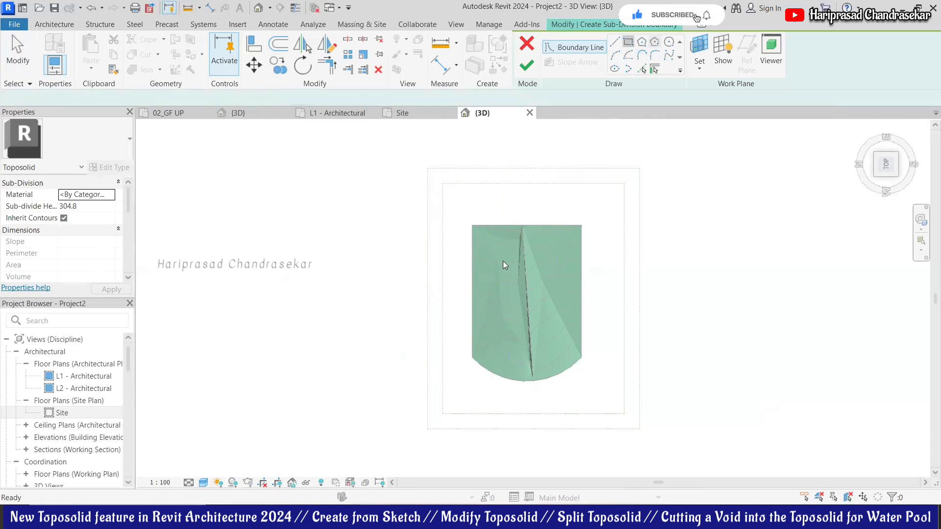
{"action": "left_click", "coordinate": [491, 226]}
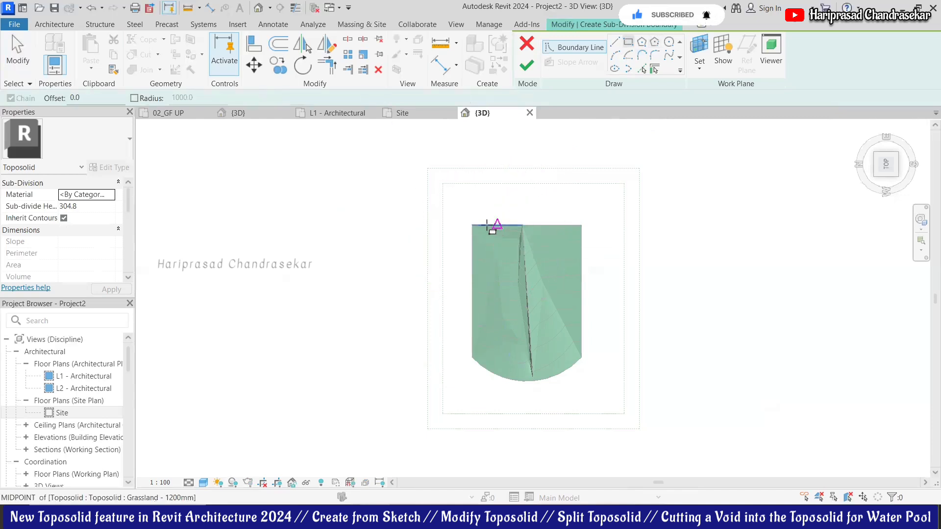
{"action": "left_click", "coordinate": [500, 365]}
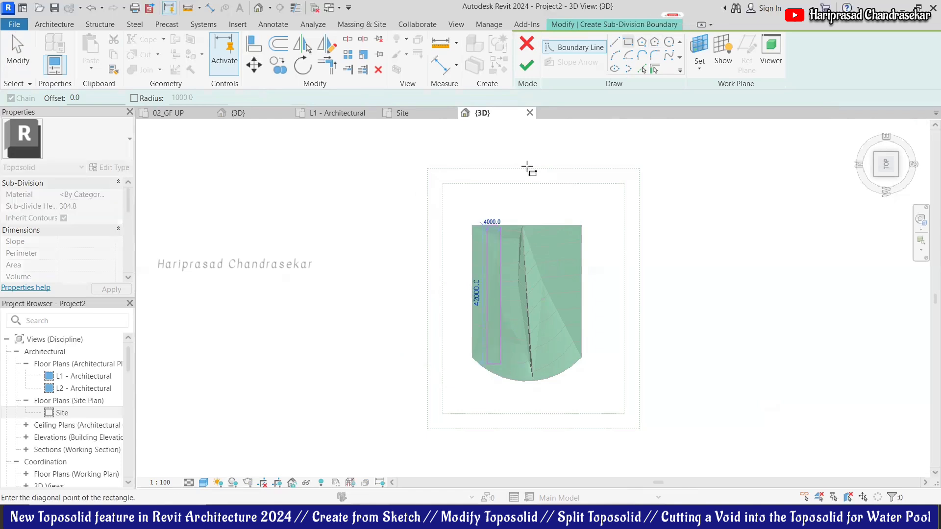
{"action": "left_click", "coordinate": [527, 66]}
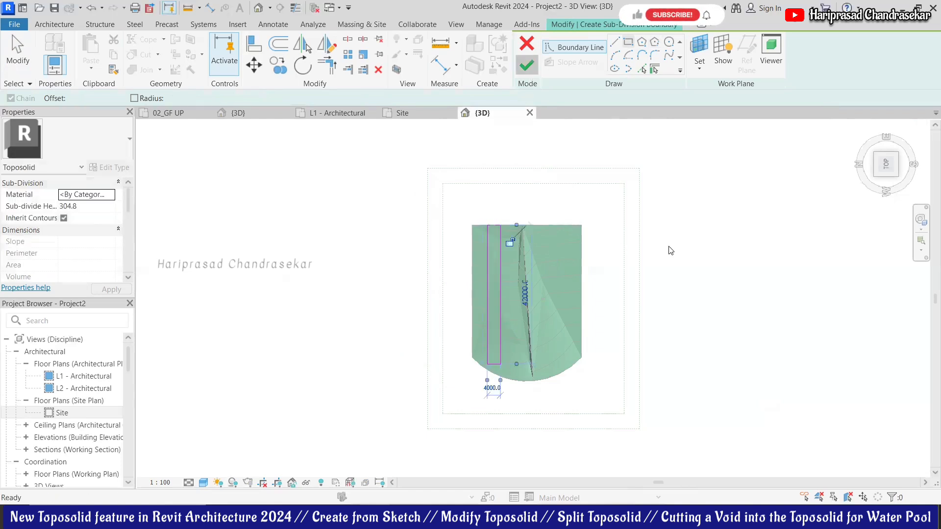
{"action": "key", "text": "Escape"}
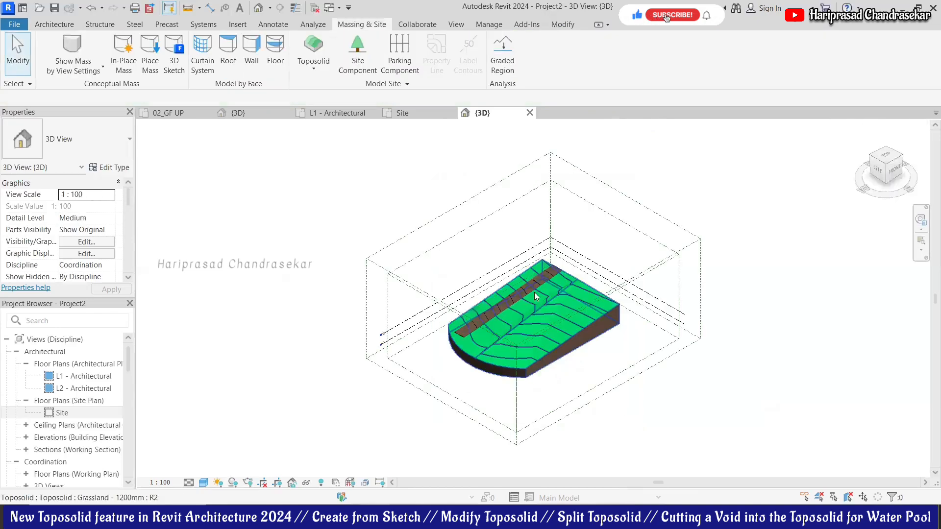
- Move the rectangular sub-division across the toposolid surface, closer to the split line
{"action": "scroll", "coordinate": [609, 256], "scroll_direction": "up", "scroll_amount": 8}
{"action": "scroll", "coordinate": [614, 243], "scroll_direction": "up", "scroll_amount": 2}
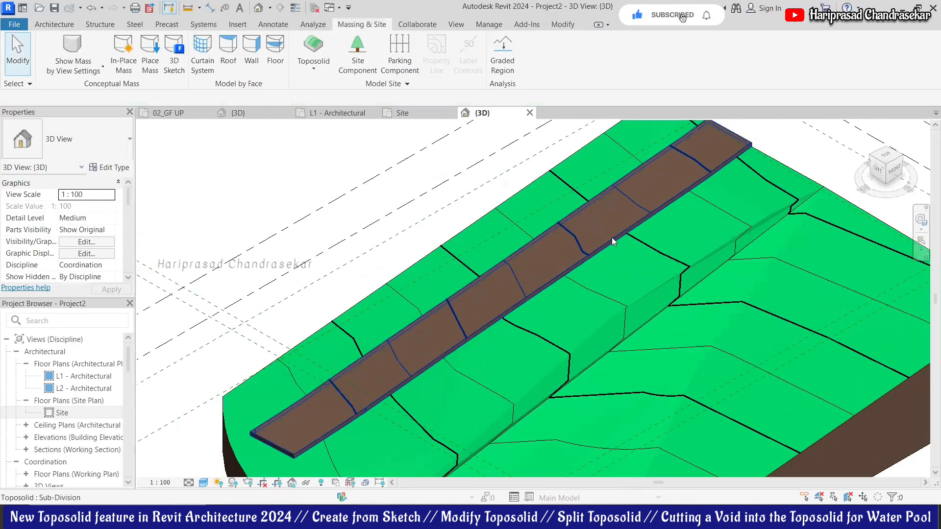
{"action": "left_click", "coordinate": [613, 249]}
{"action": "scroll", "coordinate": [621, 257], "scroll_direction": "down", "scroll_amount": 1}
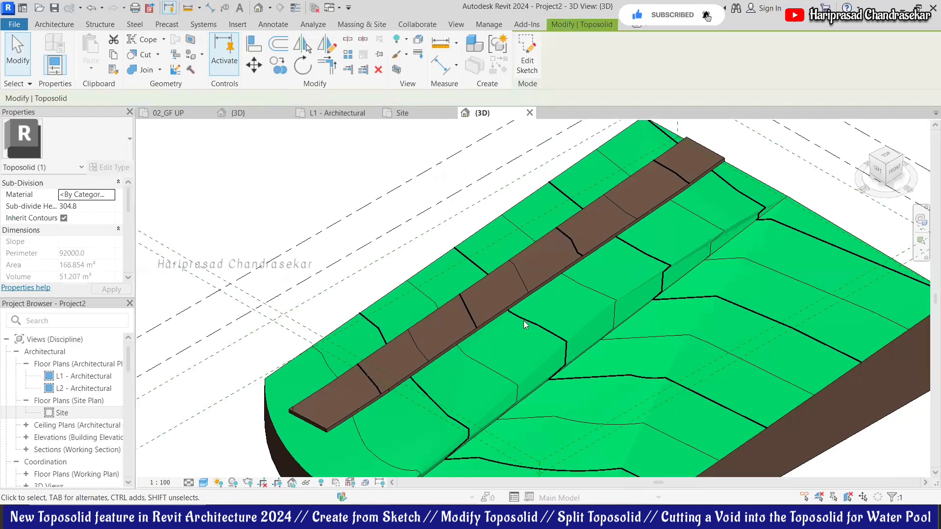
{"action": "left_click", "coordinate": [495, 312]}
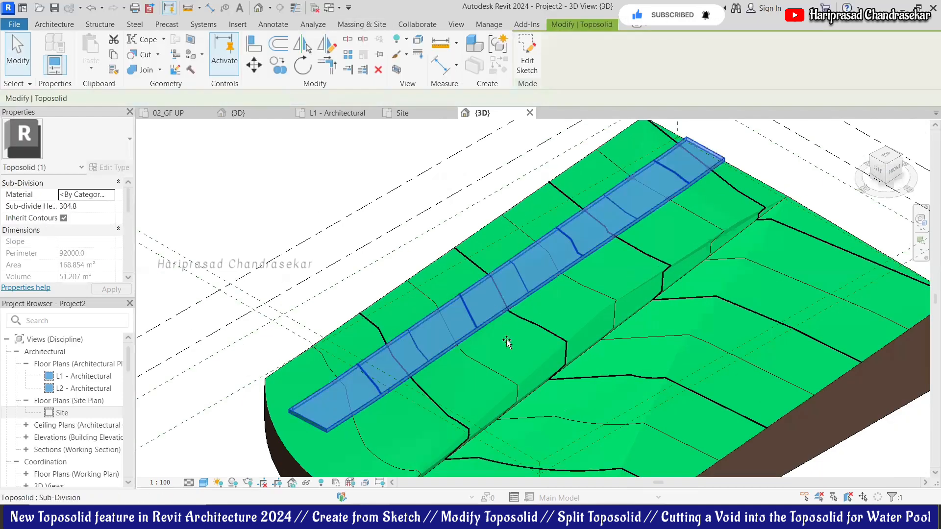
{"action": "left_click_drag", "start_coordinate": [538, 330], "coordinate": [360, 202]}
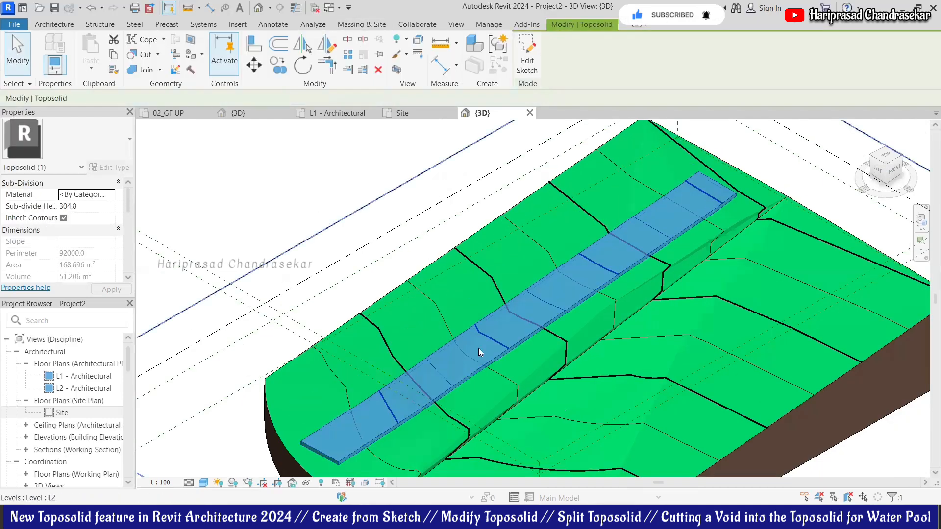
{"action": "key", "text": "Escape"}
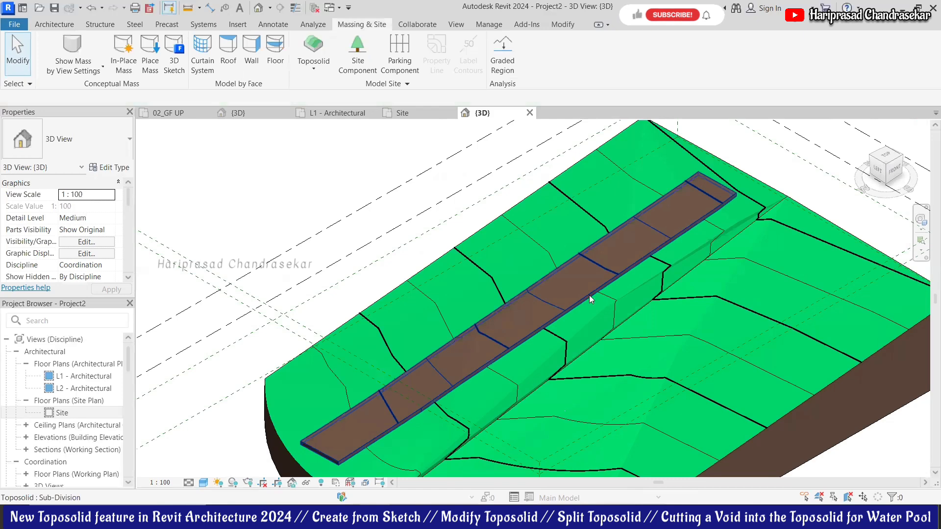
- Try to set the sub-division's sub-divide height to -300 mm
{"action": "left_click", "coordinate": [474, 307]}
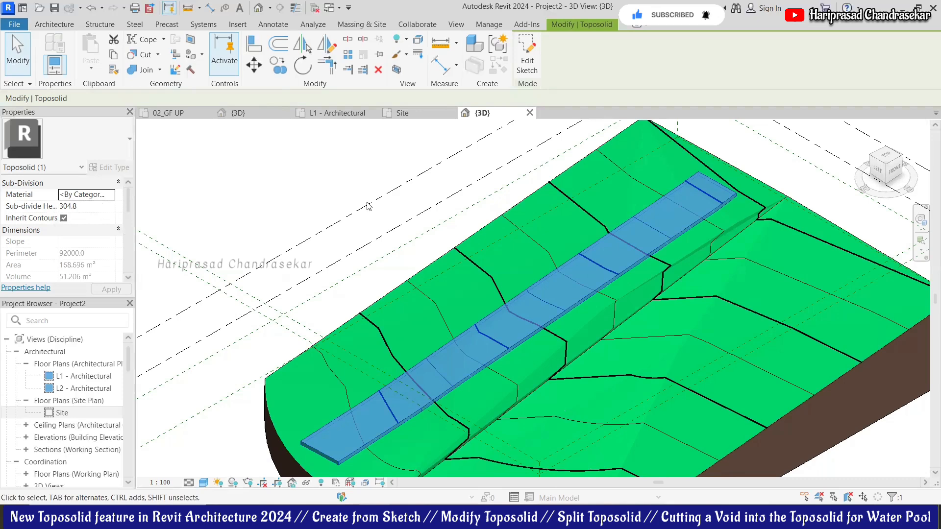
{"action": "key", "text": "Escape"}
{"action": "scroll", "coordinate": [538, 324], "scroll_direction": "up", "scroll_amount": 3}
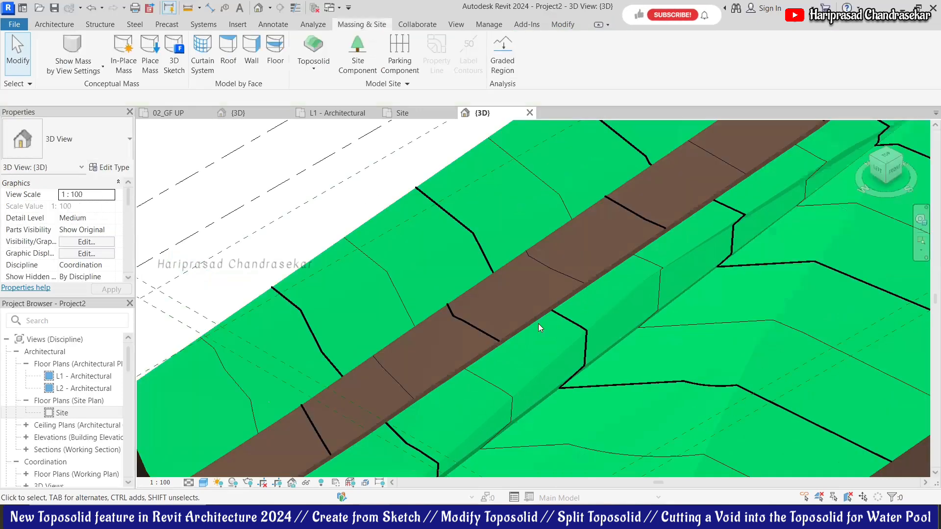
{"action": "scroll", "coordinate": [620, 292], "scroll_direction": "up", "scroll_amount": 2}
{"action": "scroll", "coordinate": [608, 287], "scroll_direction": "up", "scroll_amount": 2}
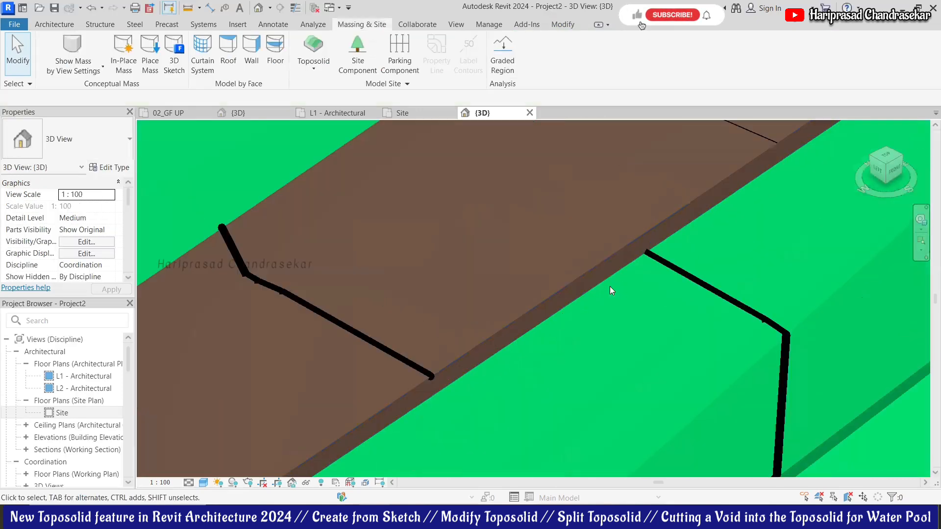
{"action": "scroll", "coordinate": [611, 292], "scroll_direction": "down", "scroll_amount": 5}
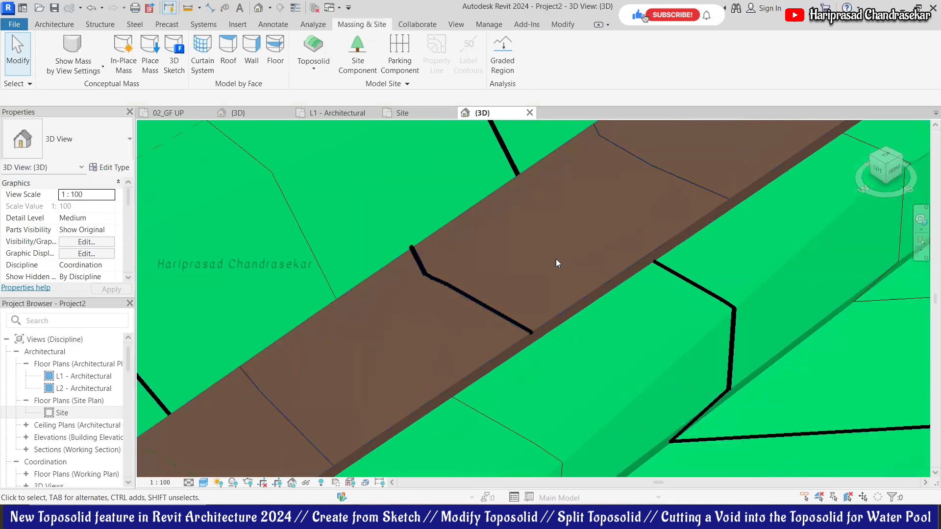
{"action": "left_click", "coordinate": [576, 278]}
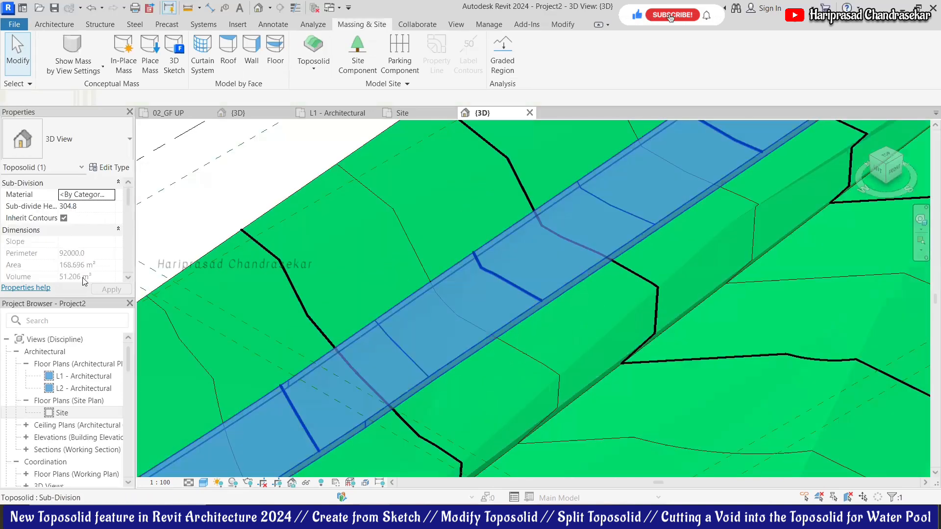
{"action": "left_click", "coordinate": [100, 206]}
{"action": "type", "text": "-"}
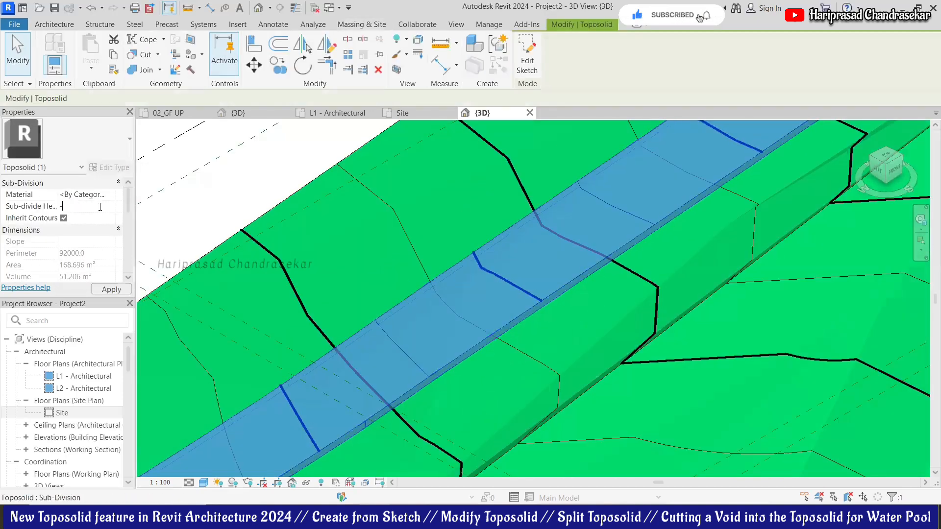
{"action": "type", "text": "300"}
{"action": "key", "text": "Return"}
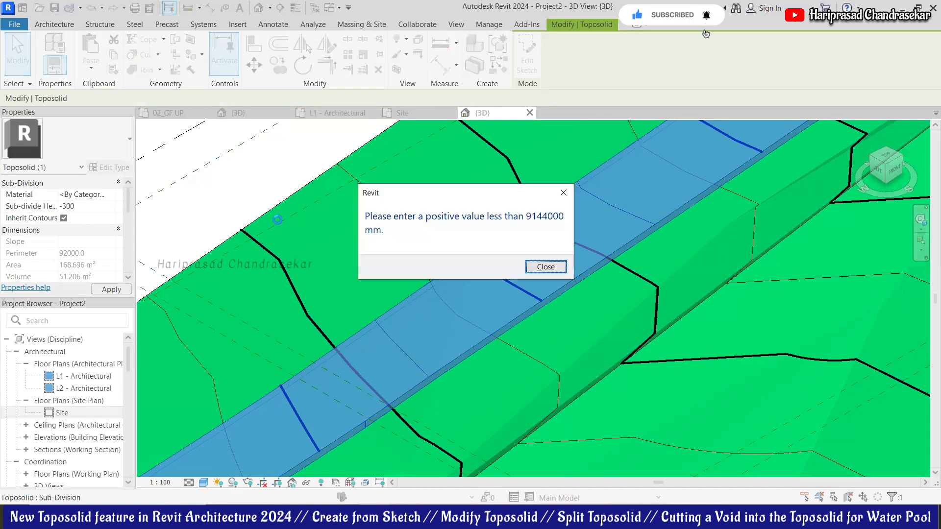
{"action": "left_click", "coordinate": [530, 267]}
{"action": "scroll", "coordinate": [594, 287], "scroll_direction": "down", "scroll_amount": 3}
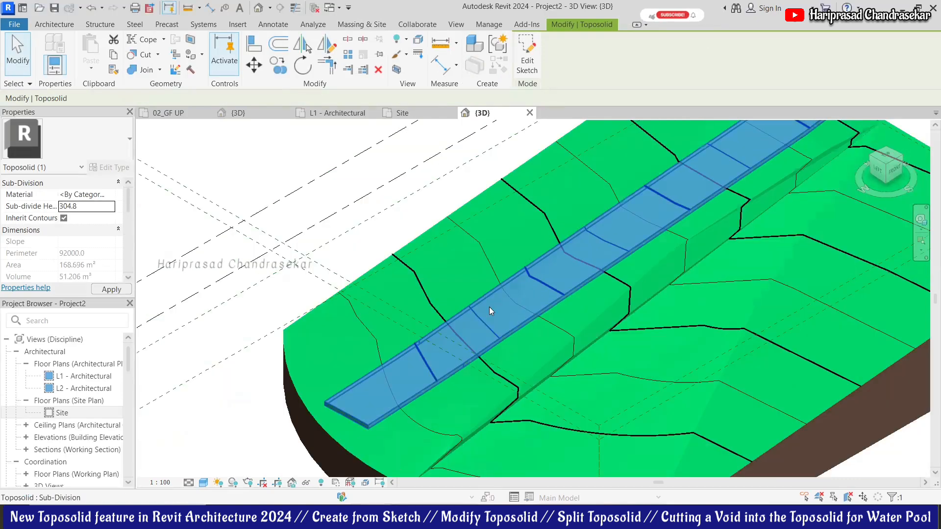
{"action": "key", "text": "Escape"}
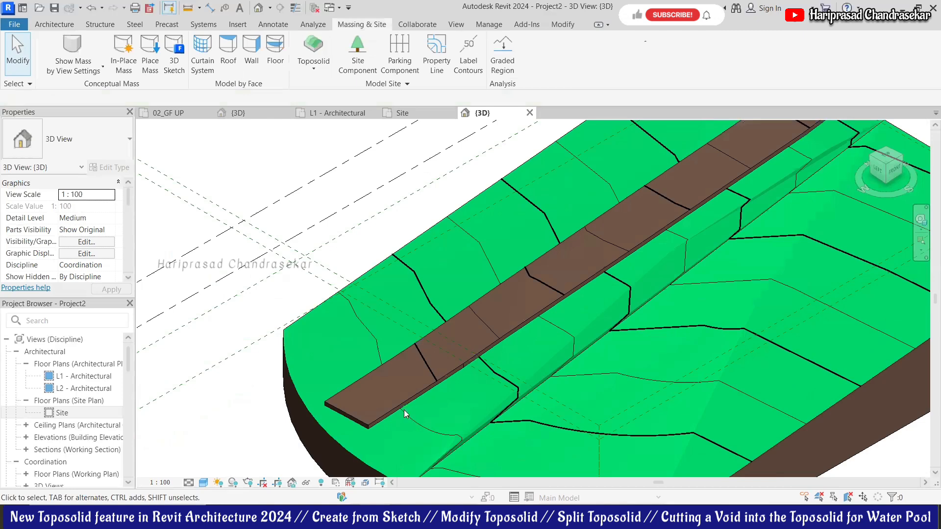
- Examine the sub-division's raised edges and its position along the toposolid surface
{"action": "scroll", "coordinate": [404, 409], "scroll_direction": "up", "scroll_amount": 2}
{"action": "scroll", "coordinate": [470, 339], "scroll_direction": "up", "scroll_amount": 2}
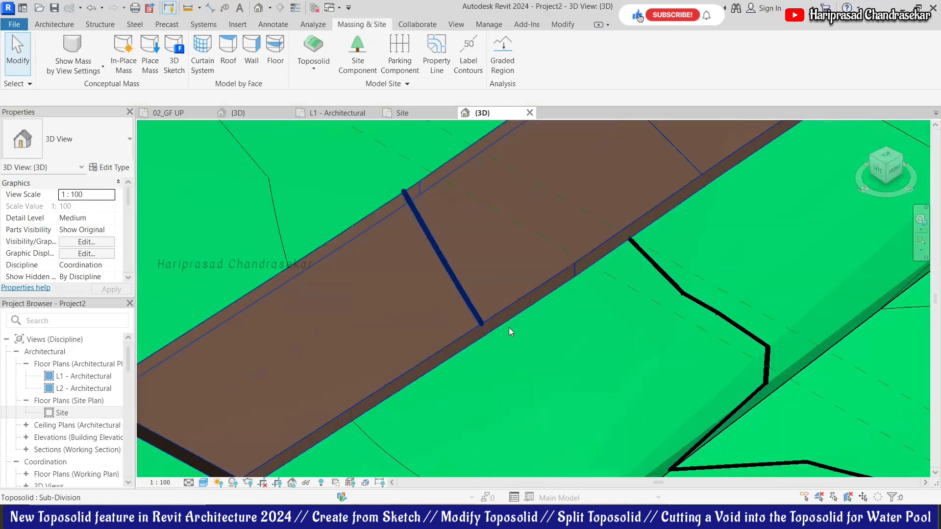
{"action": "scroll", "coordinate": [510, 332], "scroll_direction": "down", "scroll_amount": 2}
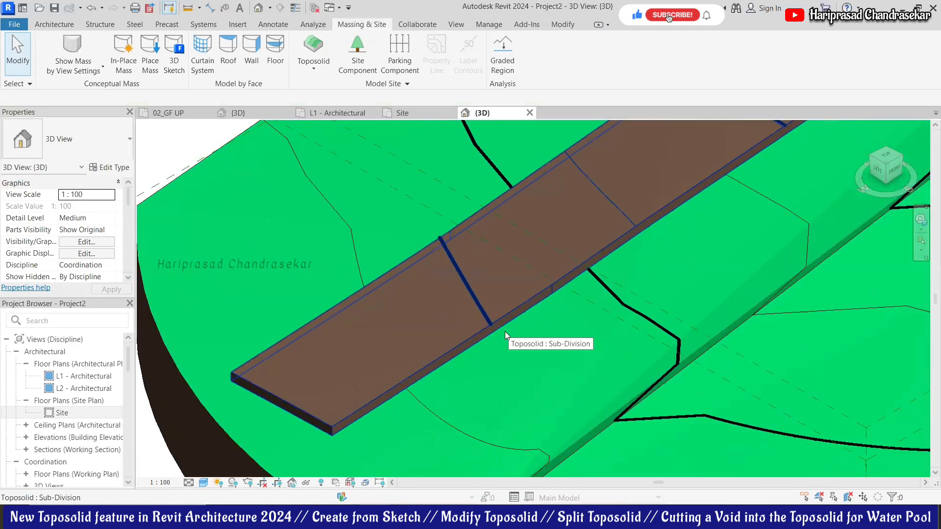
{"action": "scroll", "coordinate": [475, 368], "scroll_direction": "down", "scroll_amount": 2}
{"action": "scroll", "coordinate": [724, 181], "scroll_direction": "down", "scroll_amount": 3}
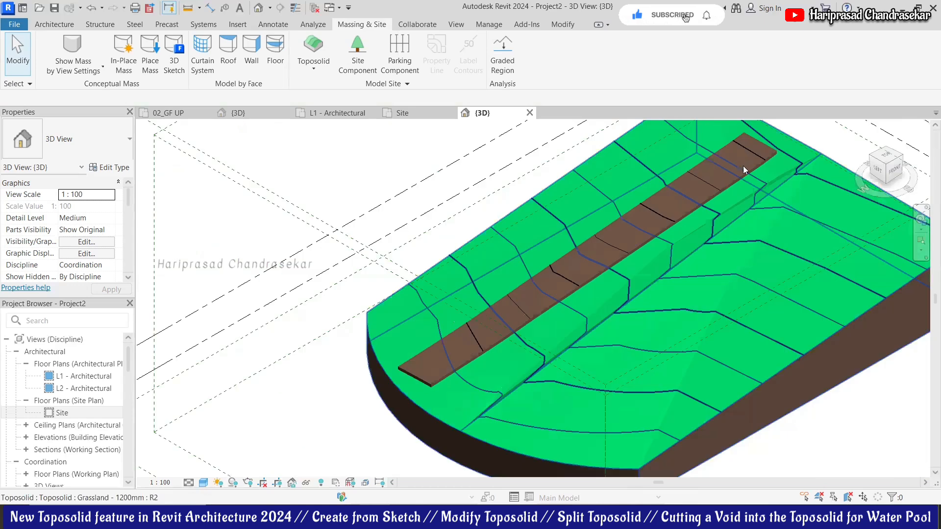
{"action": "scroll", "coordinate": [732, 177], "scroll_direction": "up", "scroll_amount": 1}
{"action": "left_click", "coordinate": [720, 191]}
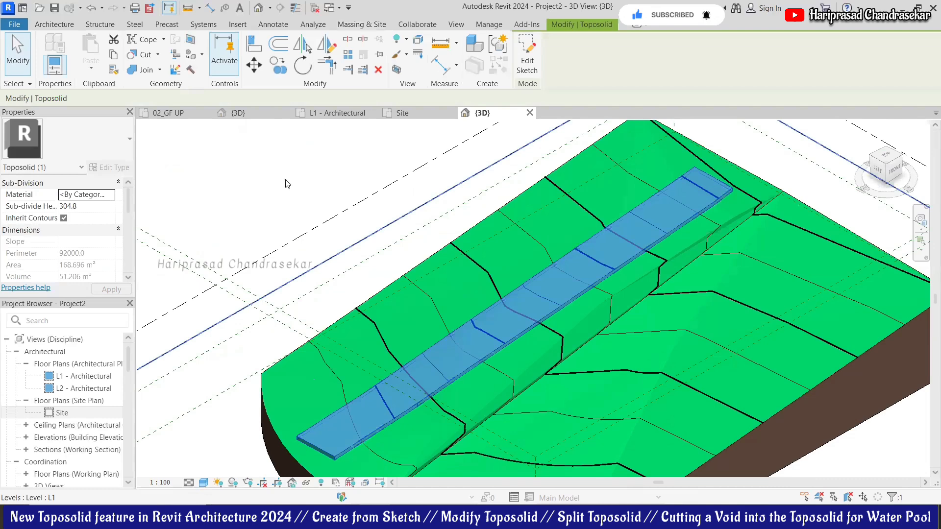
{"action": "key", "text": "Escape"}
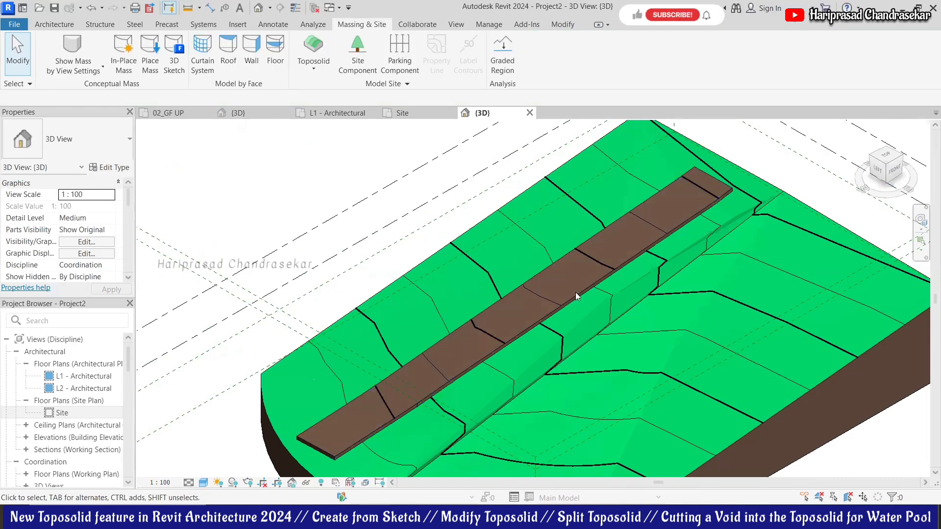
- Delete the rectangular sub-division from the toposolid
{"action": "left_click", "coordinate": [603, 285]}
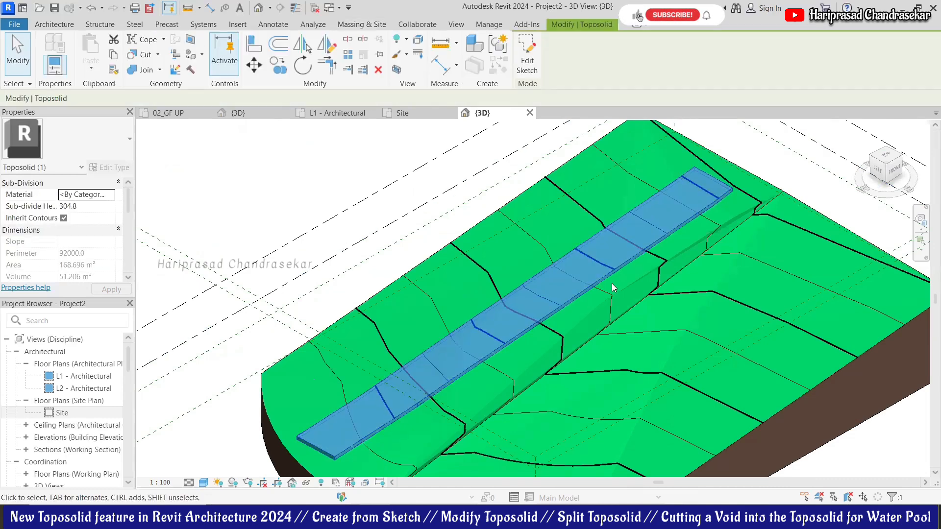
{"action": "key", "text": "Delete"}
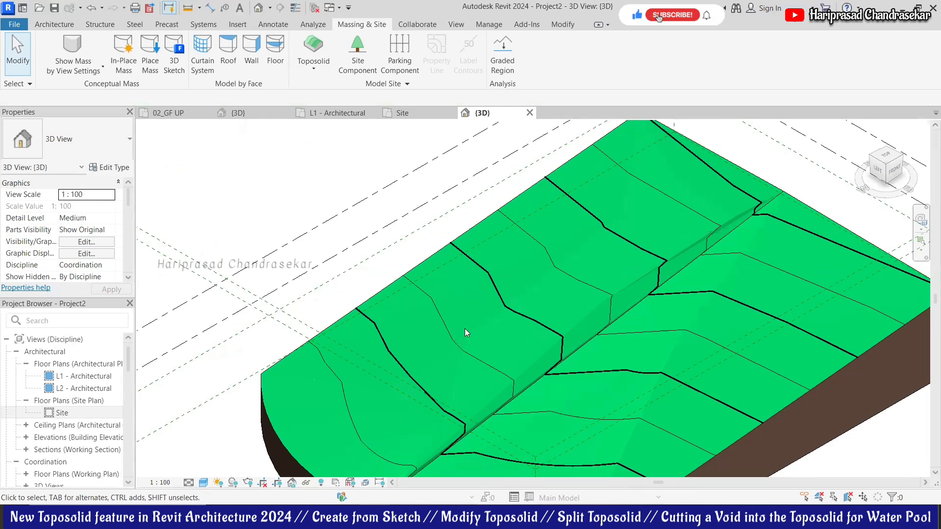
{"action": "scroll", "coordinate": [583, 308], "scroll_direction": "down", "scroll_amount": 2}
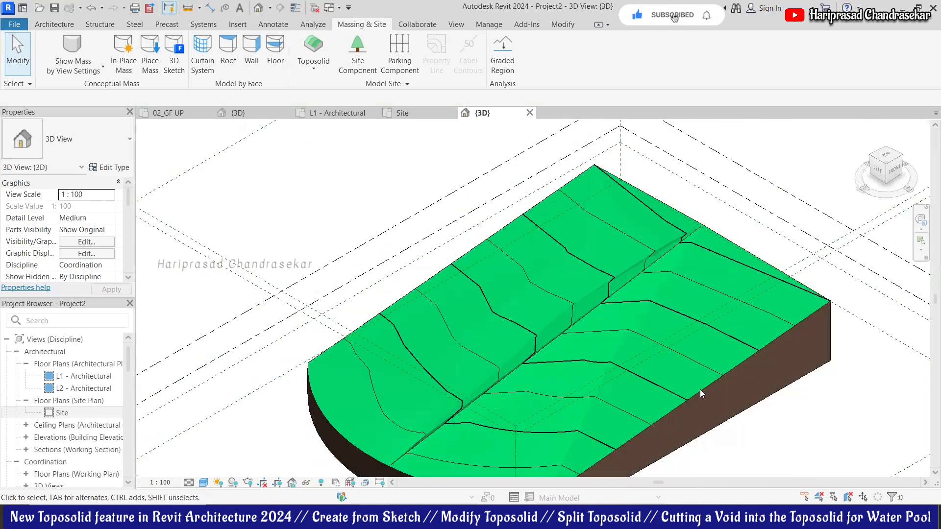
- Split the toposolid in top view with Split Element, using a straight lengthwise line about midway between the left edge and the terrain's split line
{"action": "left_click", "coordinate": [591, 287]}
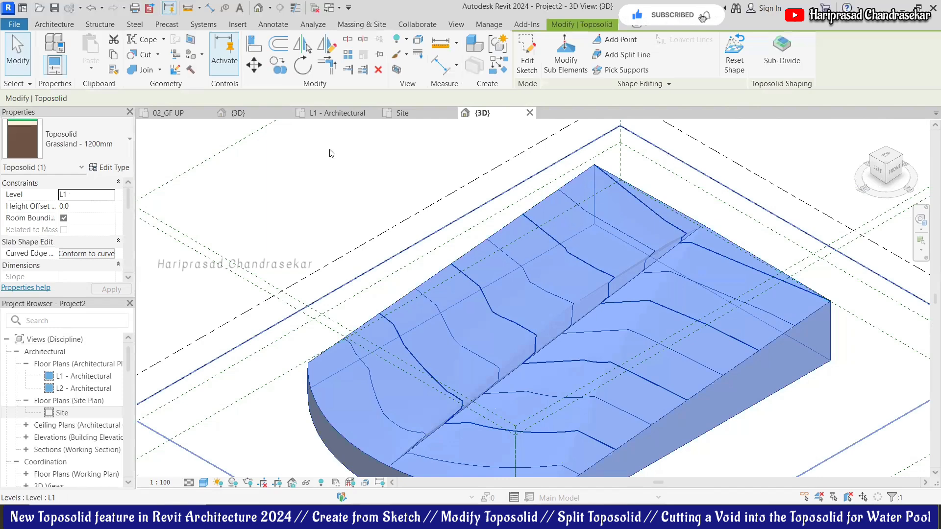
{"action": "left_click", "coordinate": [541, 175]}
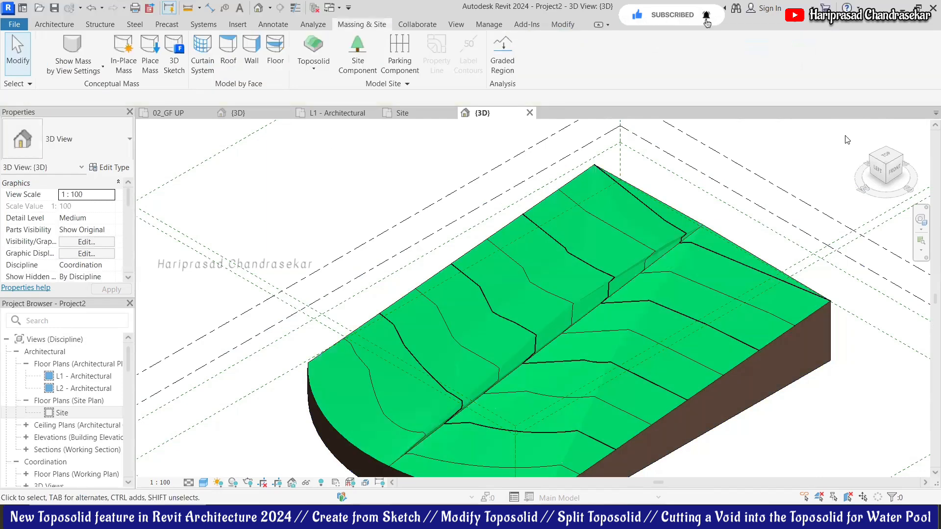
{"action": "left_click", "coordinate": [887, 156]}
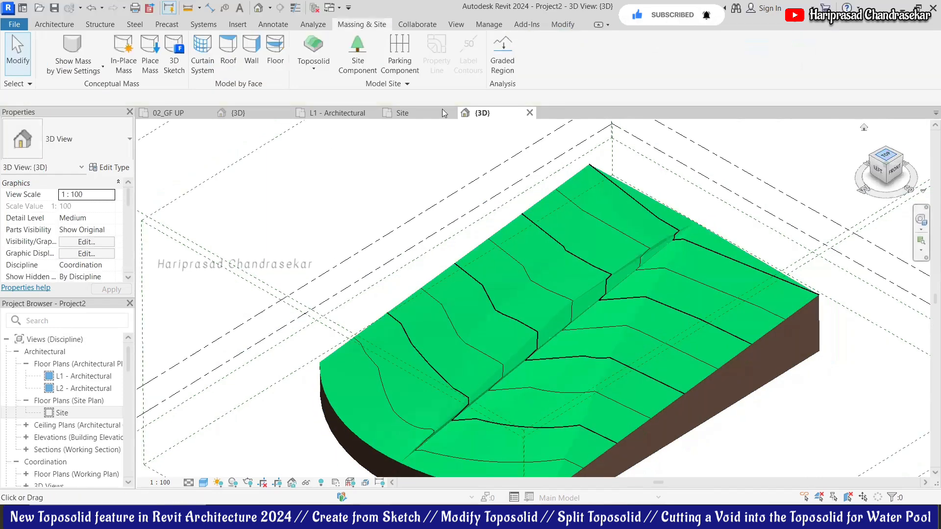
{"action": "left_click", "coordinate": [572, 24]}
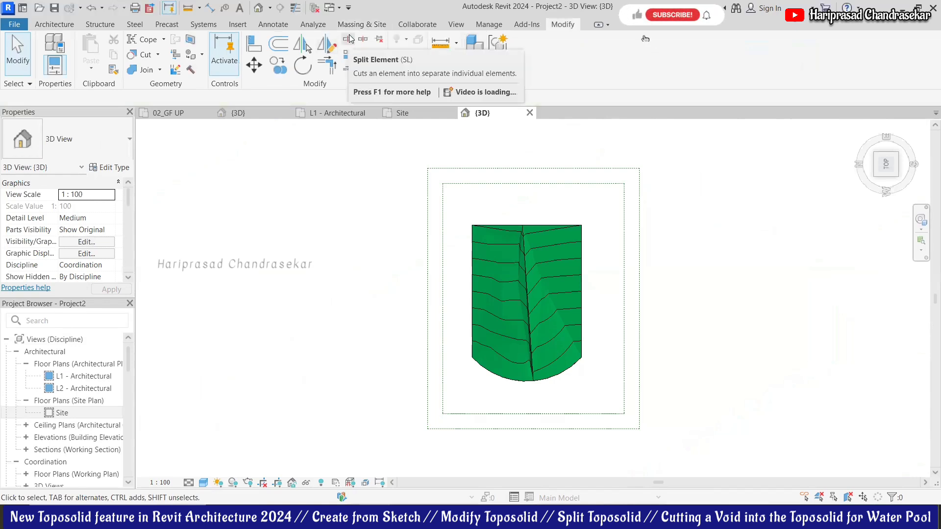
{"action": "left_click", "coordinate": [350, 39]}
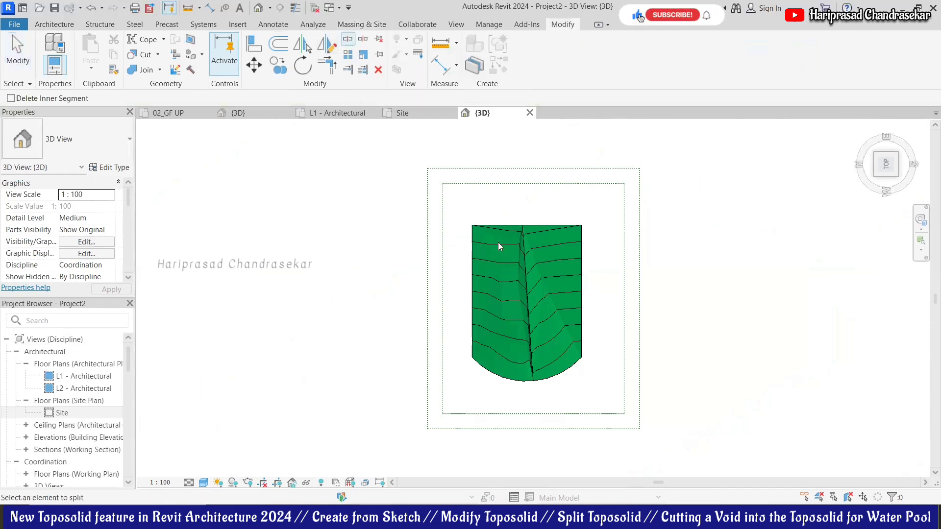
{"action": "key", "text": "Escape"}
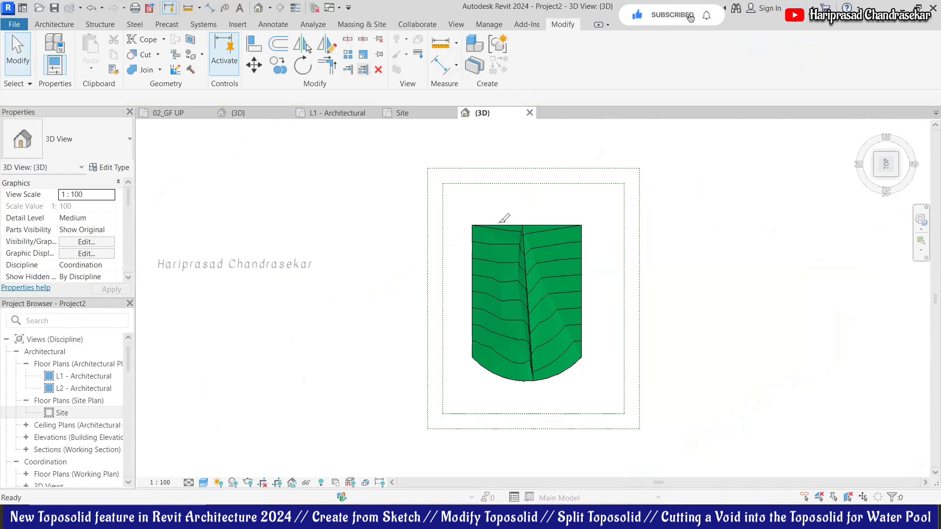
{"action": "key", "text": "s"}
{"action": "key", "text": "l"}
{"action": "left_click", "coordinate": [504, 239]}
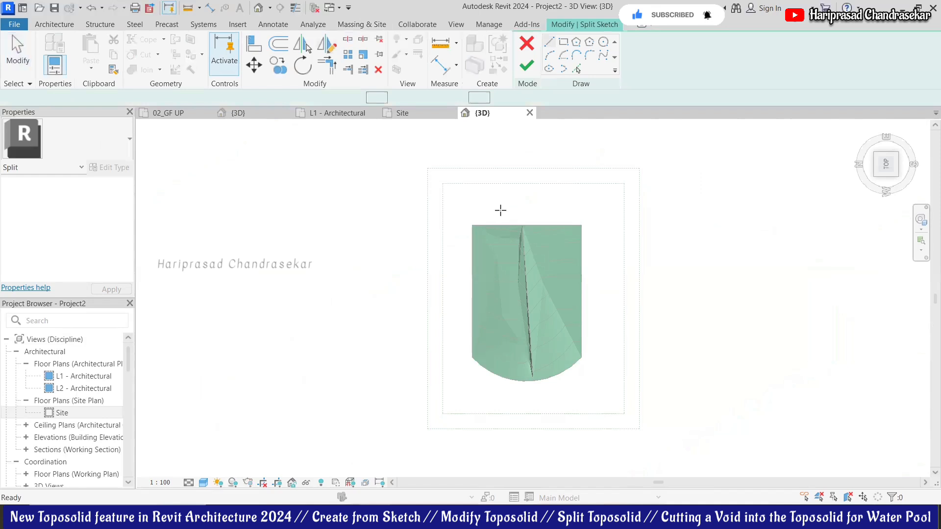
{"action": "left_click", "coordinate": [497, 411]}
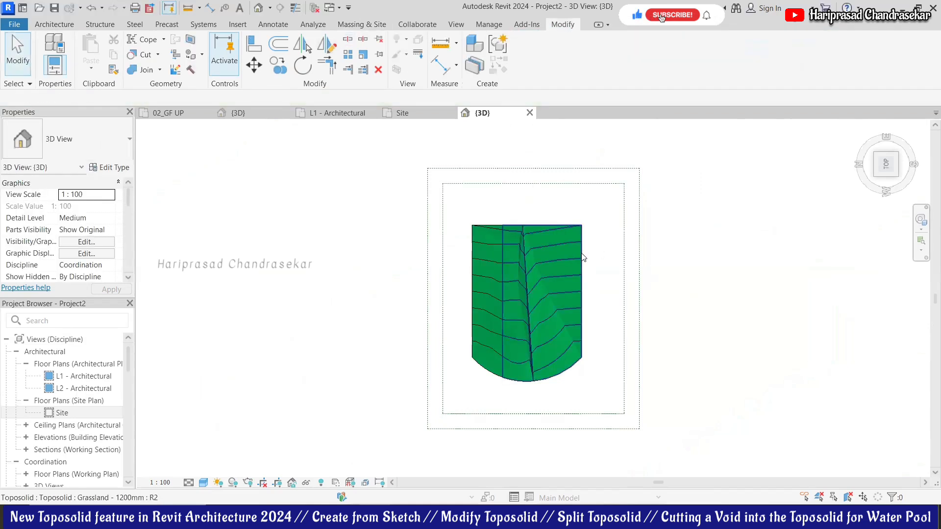
- Move the wider toposolid piece sideways, away from the narrow one, to leave a gap between them
{"action": "left_click", "coordinate": [578, 256]}
{"action": "left_click_drag", "start_coordinate": [599, 256], "coordinate": [597, 255]}
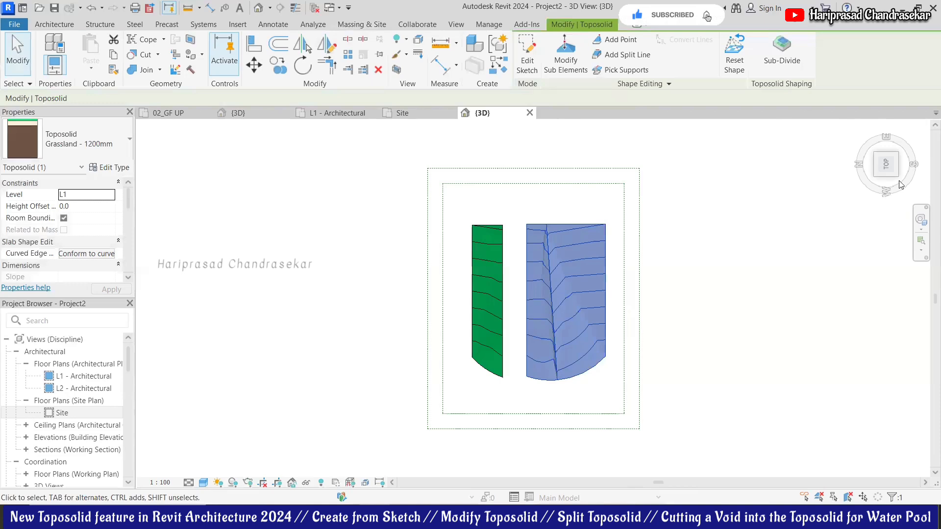
{"action": "key", "text": "Escape"}
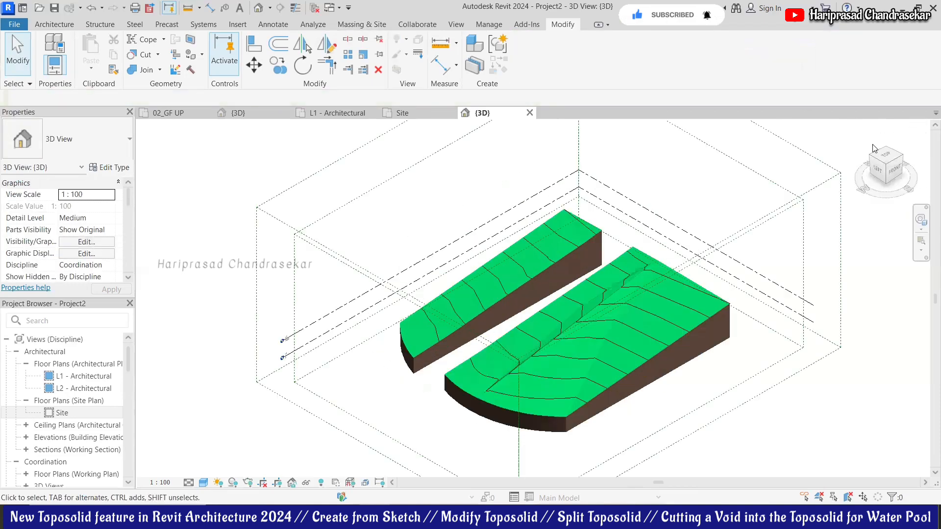
- In top view, start a toposolid from sketch and draw a rectangular boundary about 7255 by 44975 mm filling the gap between the two pieces
{"action": "left_click", "coordinate": [886, 157]}
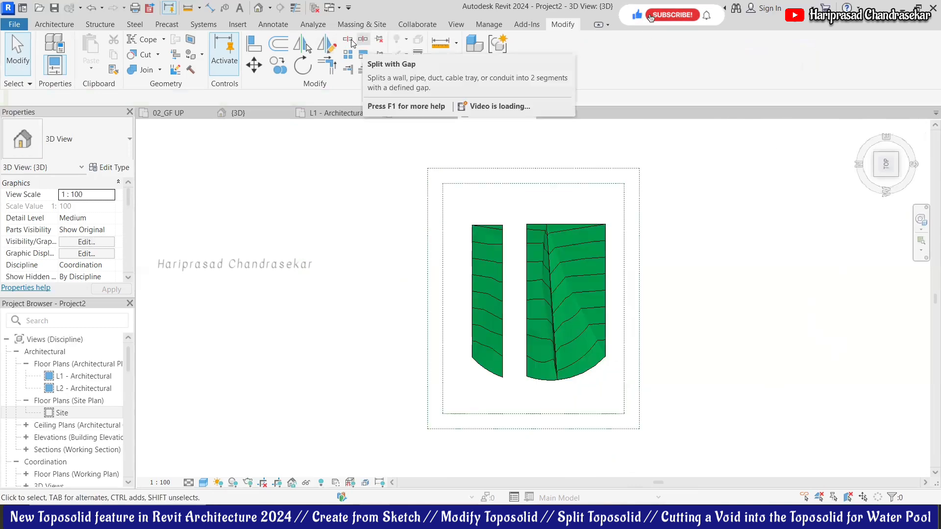
{"action": "scroll", "coordinate": [509, 270], "scroll_direction": "up", "scroll_amount": 1}
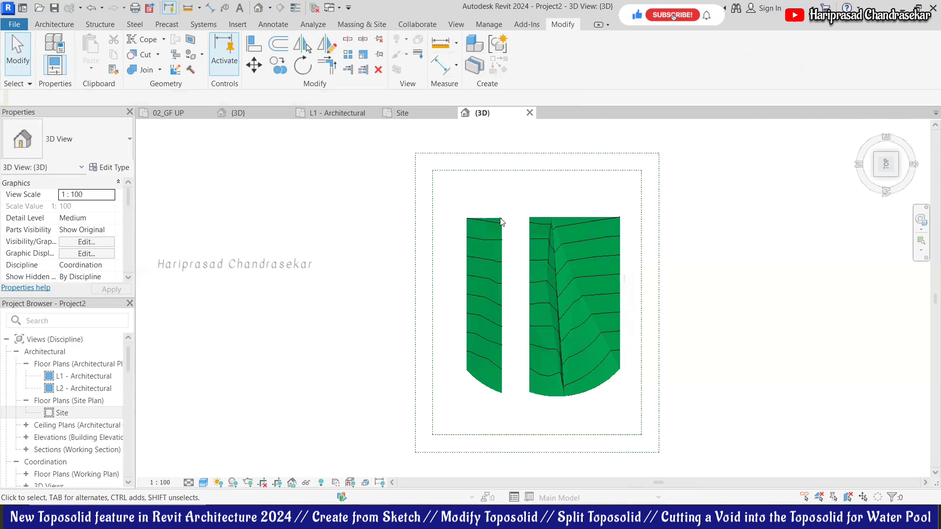
{"action": "scroll", "coordinate": [544, 284], "scroll_direction": "up", "scroll_amount": 1}
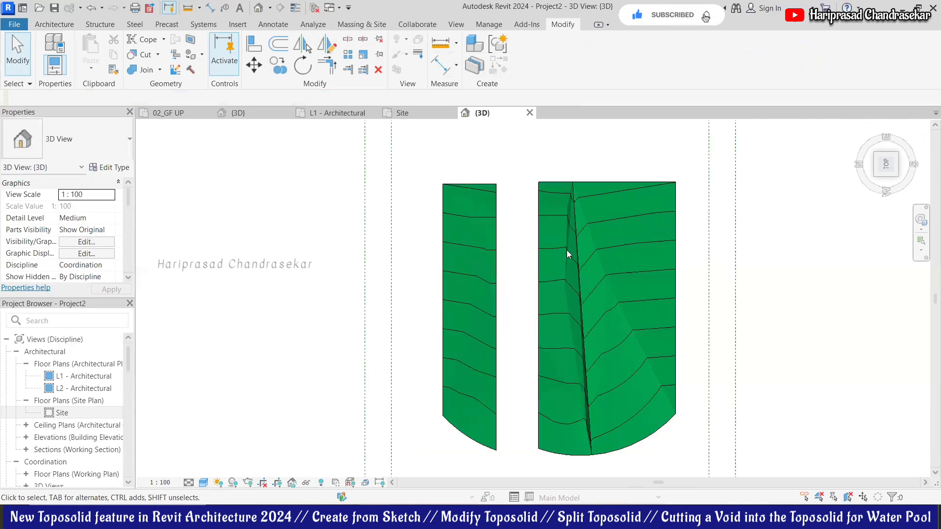
{"action": "scroll", "coordinate": [559, 255], "scroll_direction": "up", "scroll_amount": 1}
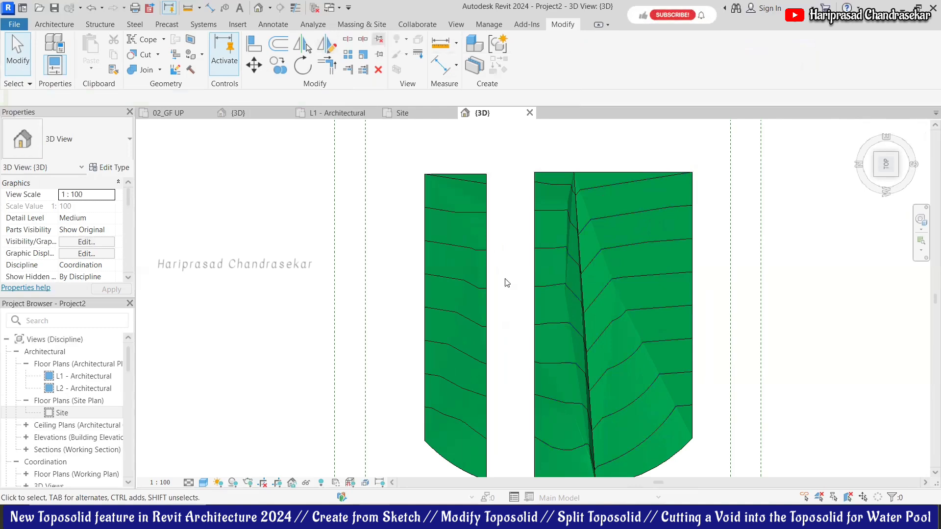
{"action": "left_click", "coordinate": [366, 25]}
{"action": "left_click", "coordinate": [323, 69]}
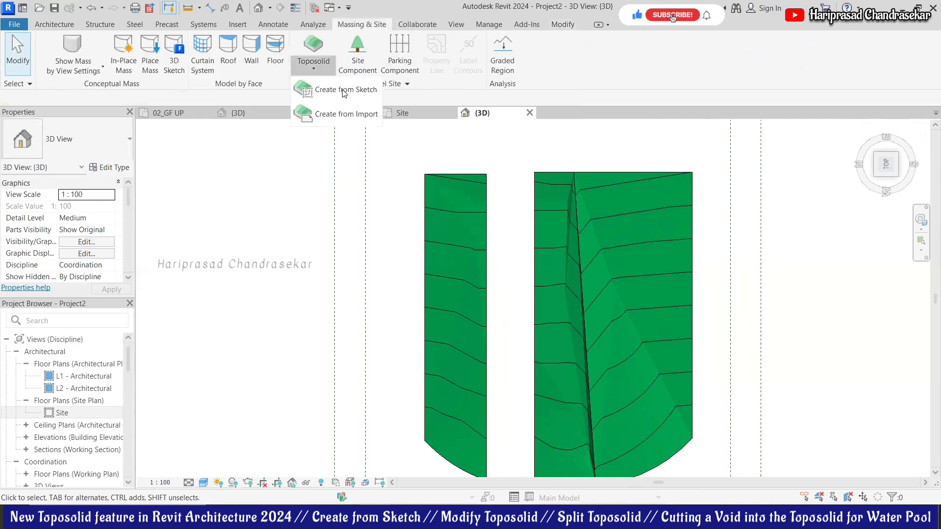
{"action": "left_click", "coordinate": [339, 91]}
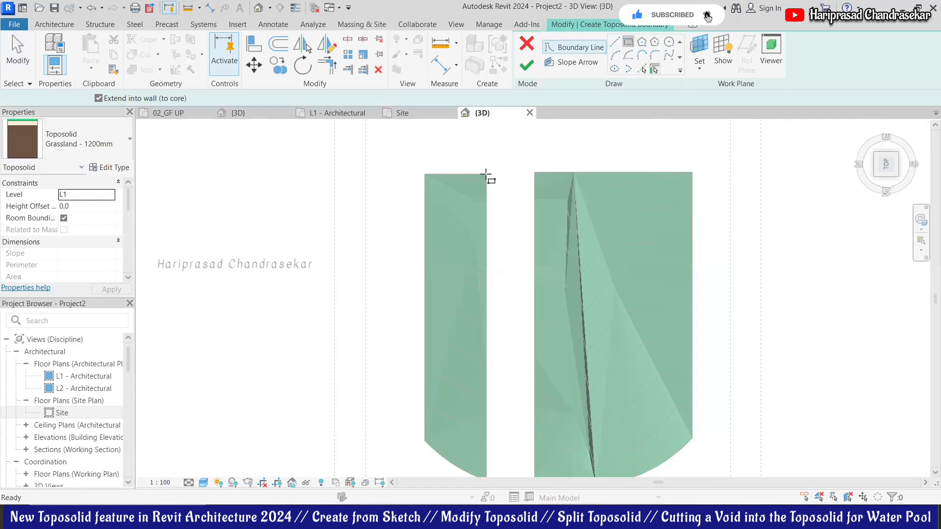
{"action": "left_click", "coordinate": [486, 175]}
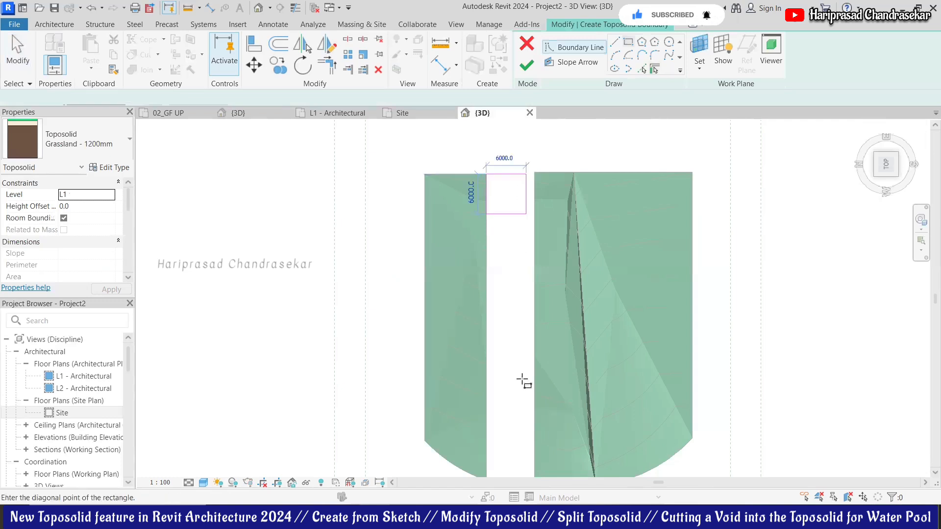
{"action": "scroll", "coordinate": [527, 397], "scroll_direction": "down", "scroll_amount": 2}
{"action": "left_click", "coordinate": [532, 405]}
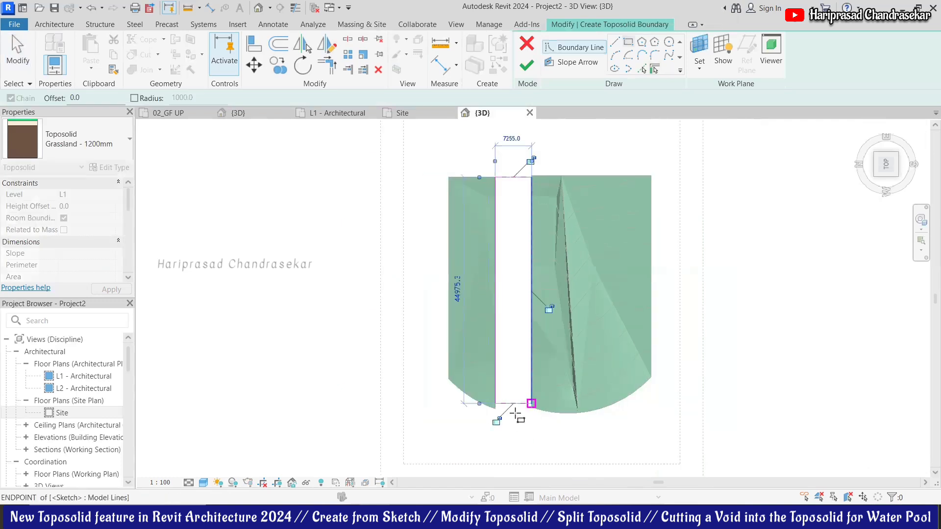
- Nudge the rectangle's short edge at the curved end outward to about the pieces' facing corners and finish the toposolid sketch
{"action": "scroll", "coordinate": [523, 432], "scroll_direction": "up", "scroll_amount": 3}
{"action": "scroll", "coordinate": [503, 373], "scroll_direction": "up", "scroll_amount": 2}
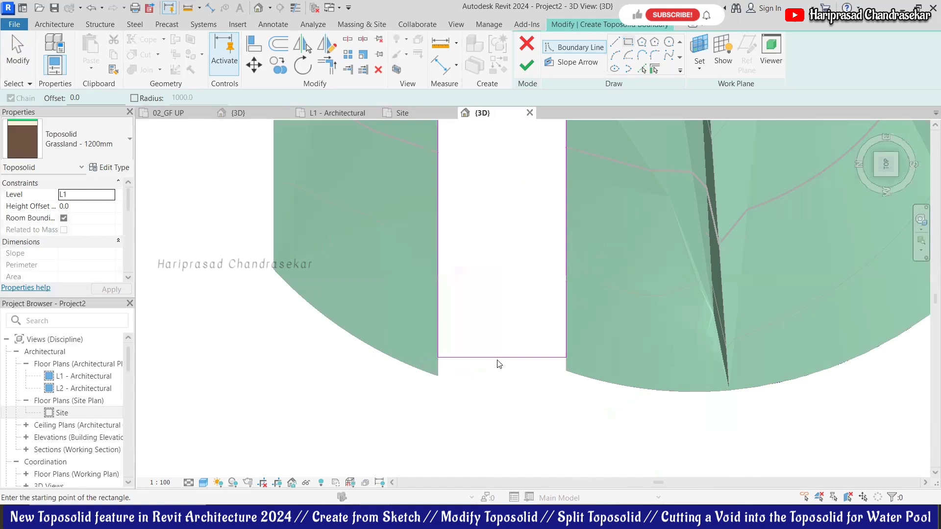
{"action": "key", "text": "Escape"}
{"action": "key", "text": "Escape"}
{"action": "left_click", "coordinate": [508, 358]}
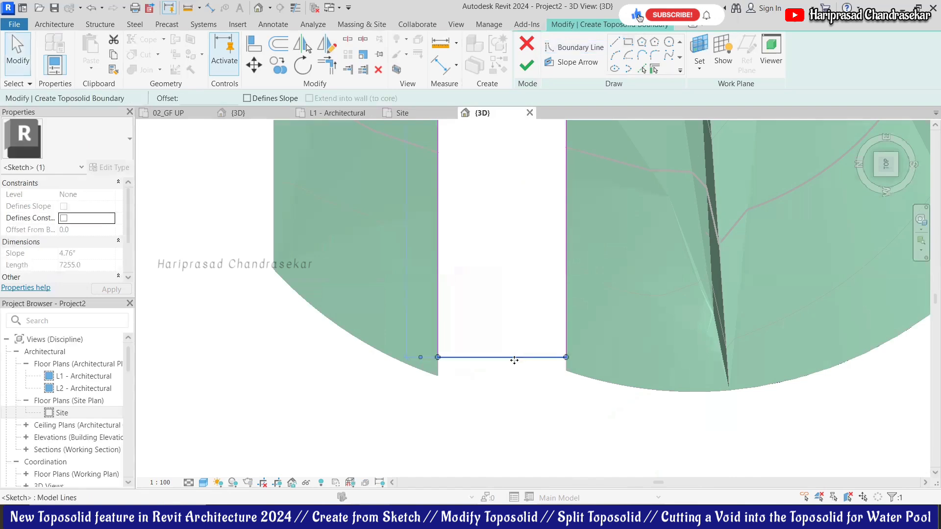
{"action": "key", "text": "Down"}
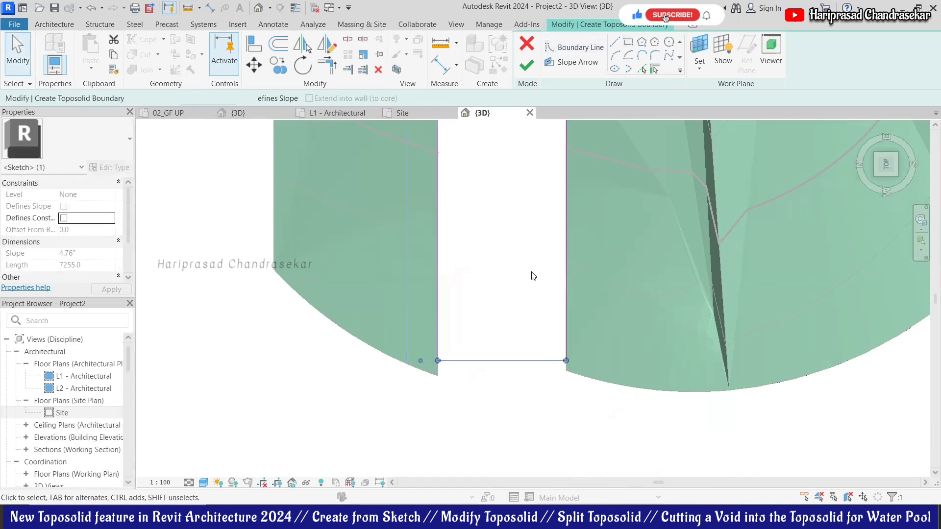
{"action": "key", "text": "Down"}
{"action": "key", "text": "Down"}
{"action": "key", "text": "Down"}
{"action": "key", "text": "Down"}
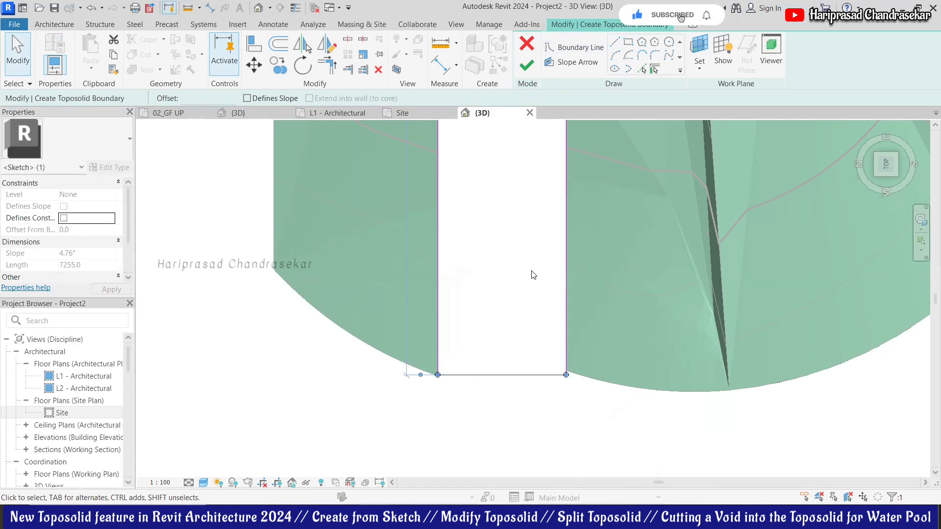
{"action": "key", "text": "Up"}
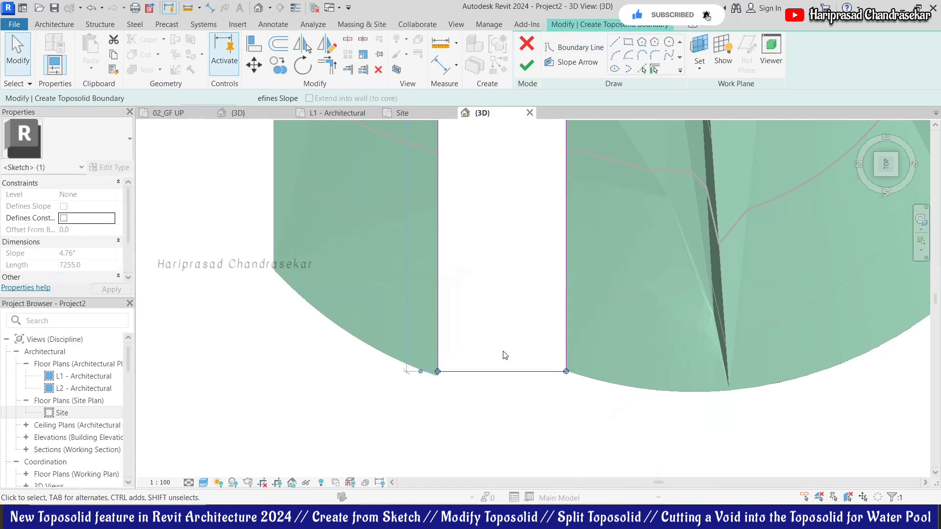
{"action": "key", "text": "Escape"}
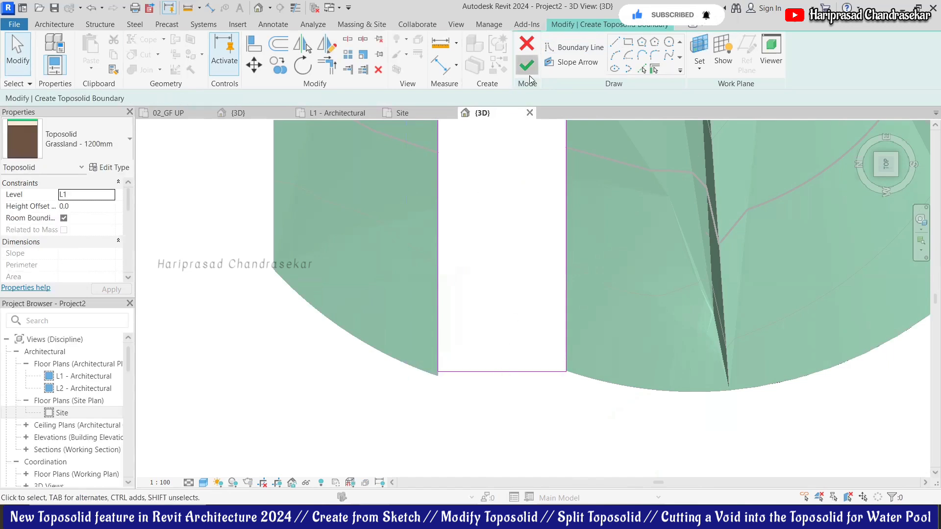
{"action": "left_click", "coordinate": [529, 76]}
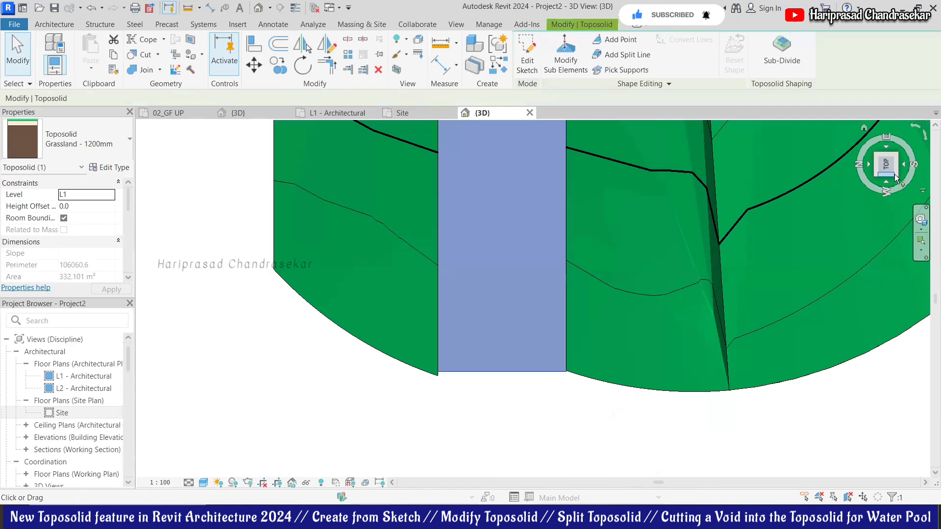
- In the isometric view, change the new strip toposolid's type to Water - 2000mm
{"action": "left_click", "coordinate": [896, 177]}
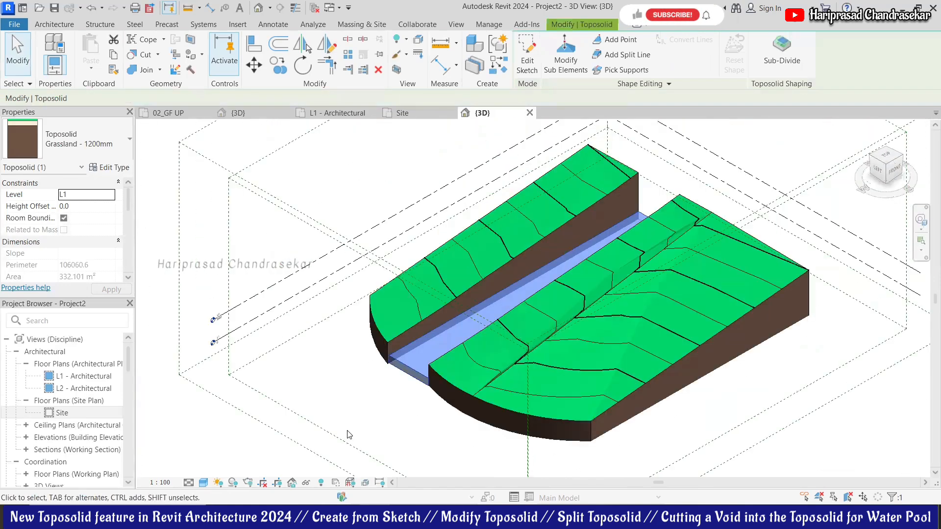
{"action": "left_click", "coordinate": [349, 435]}
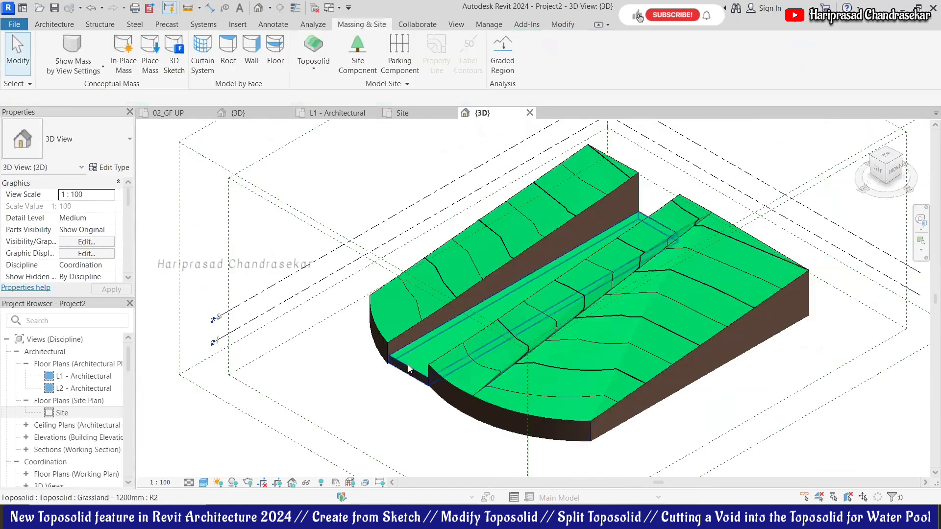
{"action": "left_click", "coordinate": [409, 362]}
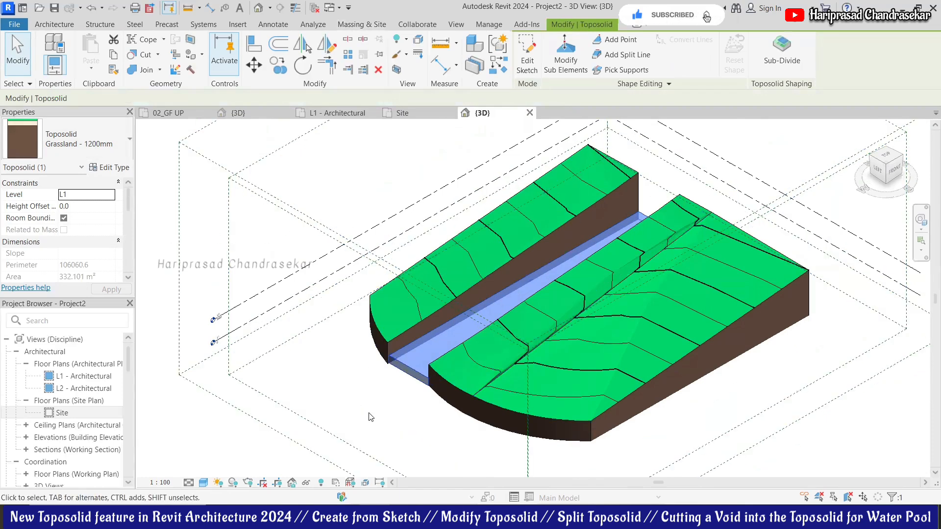
{"action": "left_click", "coordinate": [391, 386]}
{"action": "left_click", "coordinate": [403, 371]}
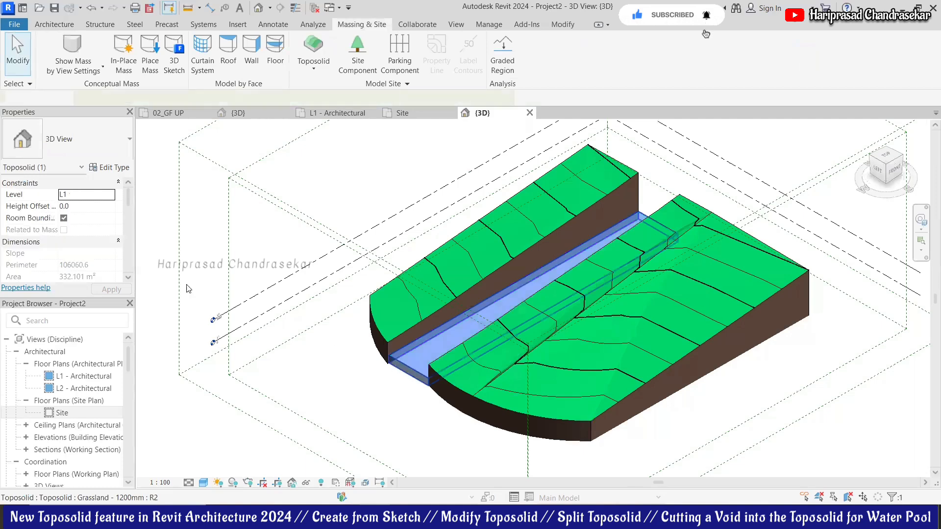
{"action": "left_click", "coordinate": [83, 140]}
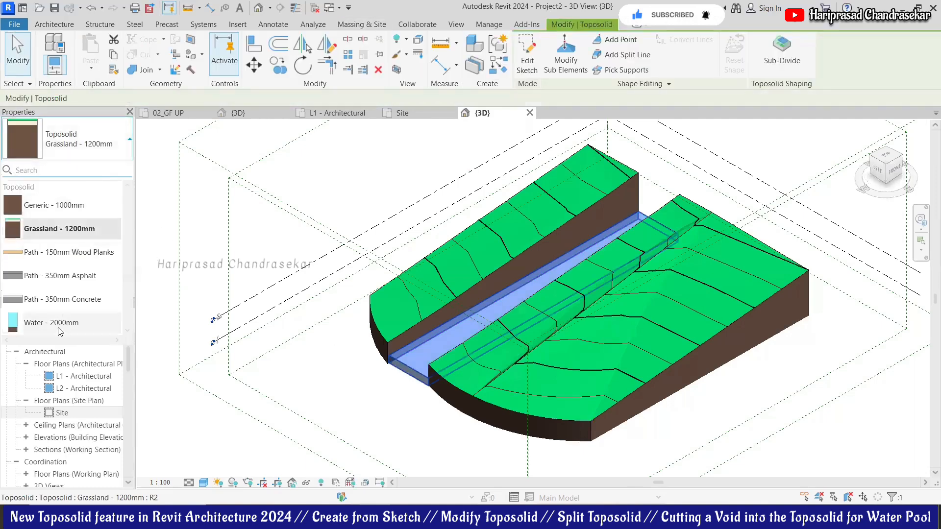
{"action": "left_click", "coordinate": [68, 330]}
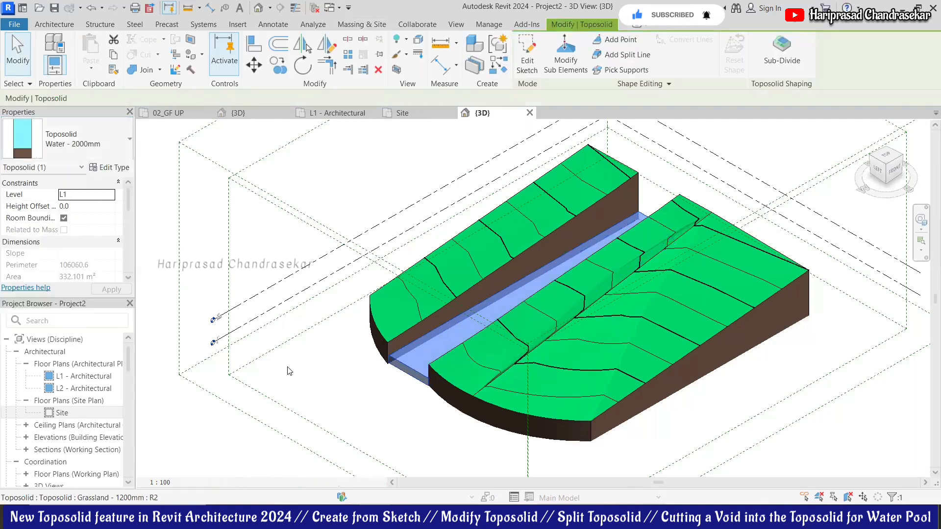
{"action": "left_click", "coordinate": [379, 416]}
- Show the 3D view in the Realistic visual style and examine the water strip between the toposolid pieces from the opposite side
{"action": "scroll", "coordinate": [378, 415], "scroll_direction": "up", "scroll_amount": 5}
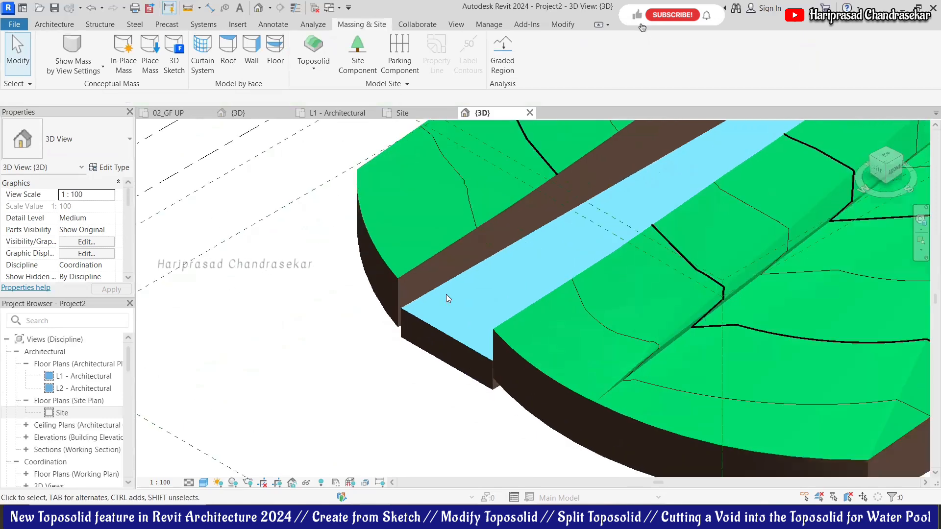
{"action": "scroll", "coordinate": [382, 307], "scroll_direction": "down", "scroll_amount": 5}
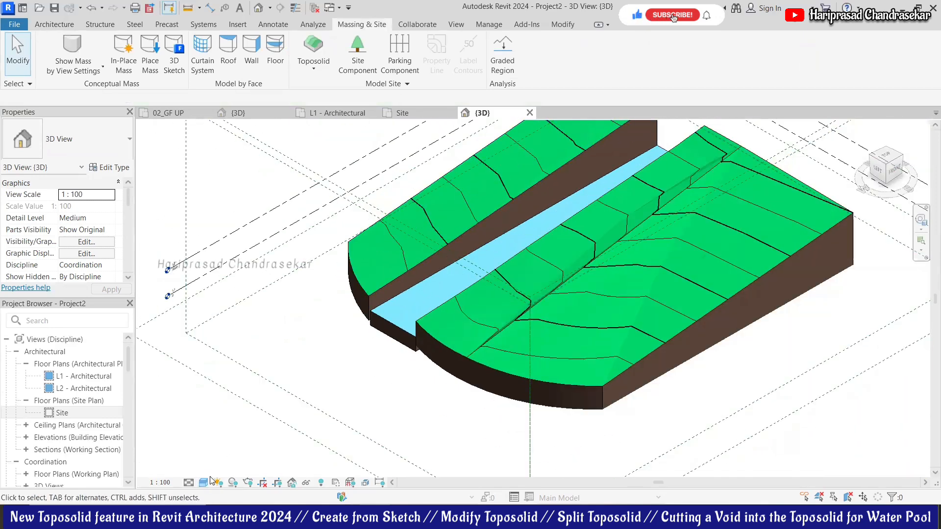
{"action": "left_click", "coordinate": [872, 156]}
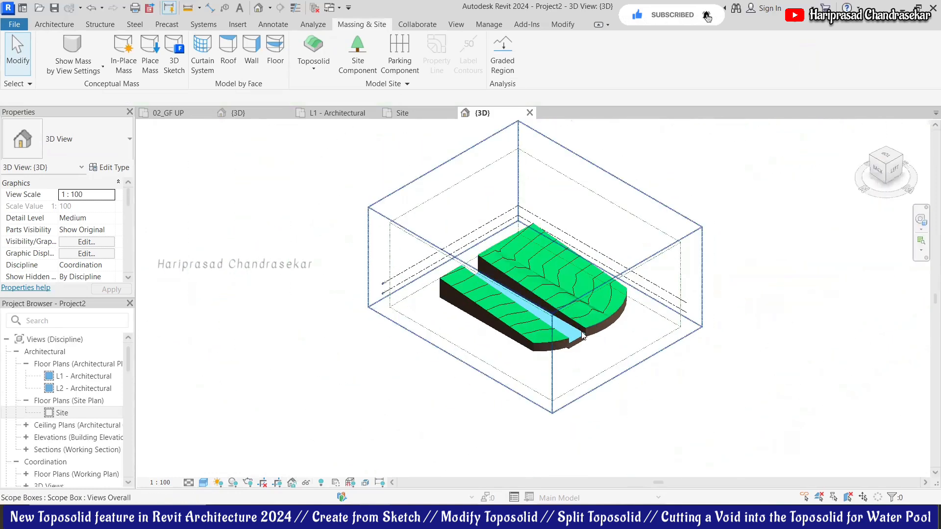
{"action": "scroll", "coordinate": [566, 367], "scroll_direction": "up", "scroll_amount": 5}
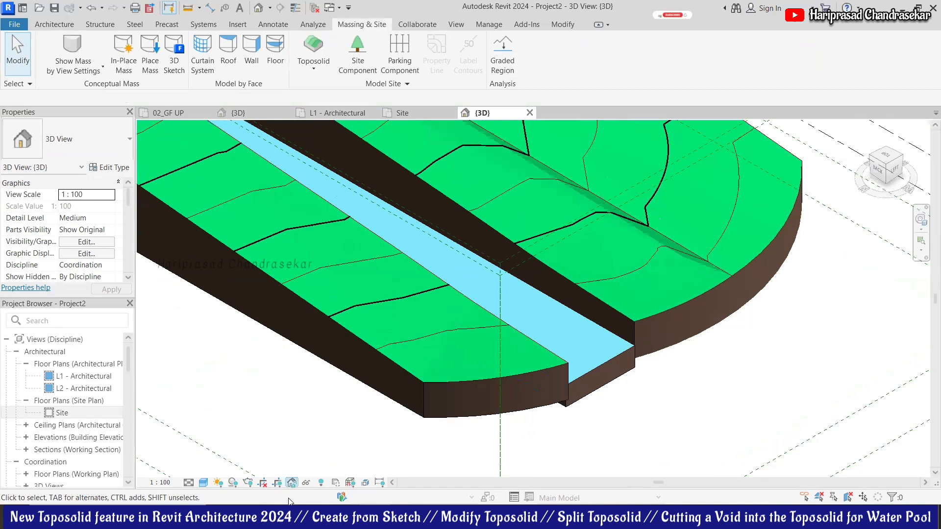
{"action": "left_click", "coordinate": [203, 483]}
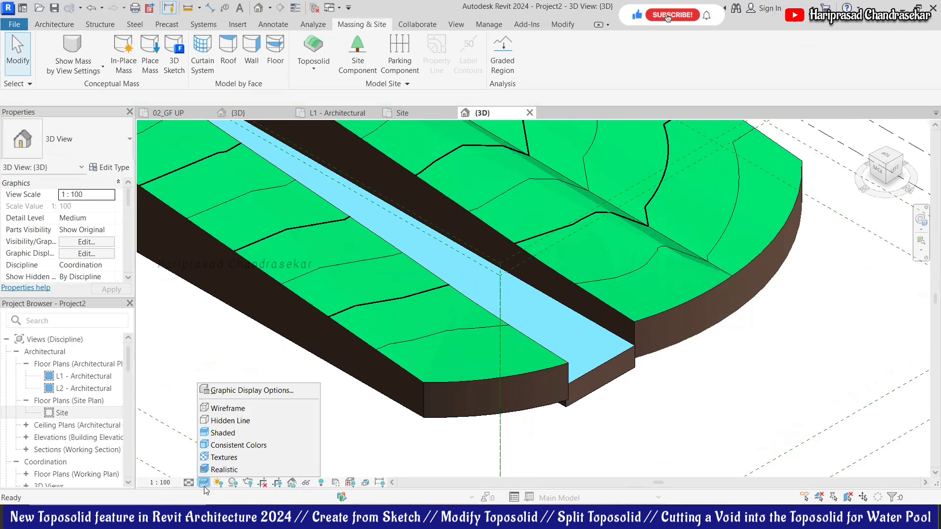
{"action": "left_click", "coordinate": [226, 470]}
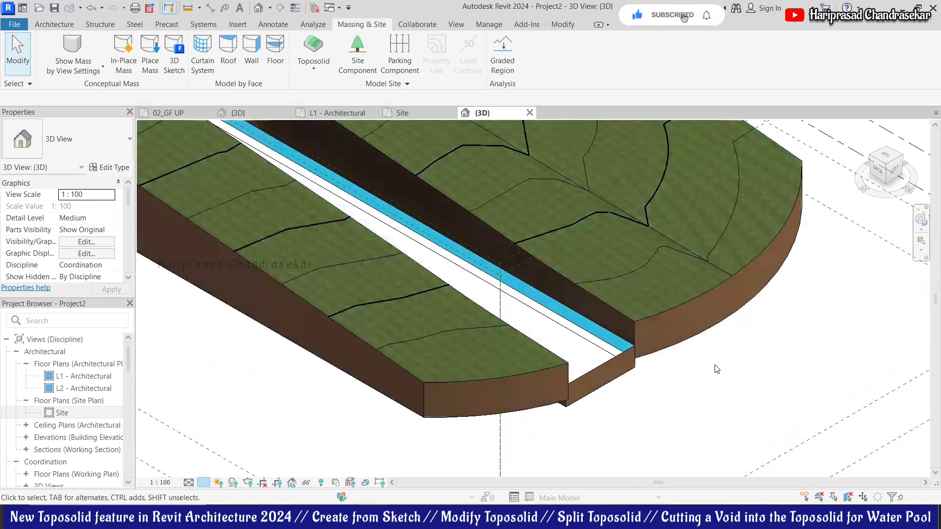
{"action": "scroll", "coordinate": [530, 324], "scroll_direction": "up", "scroll_amount": 2}
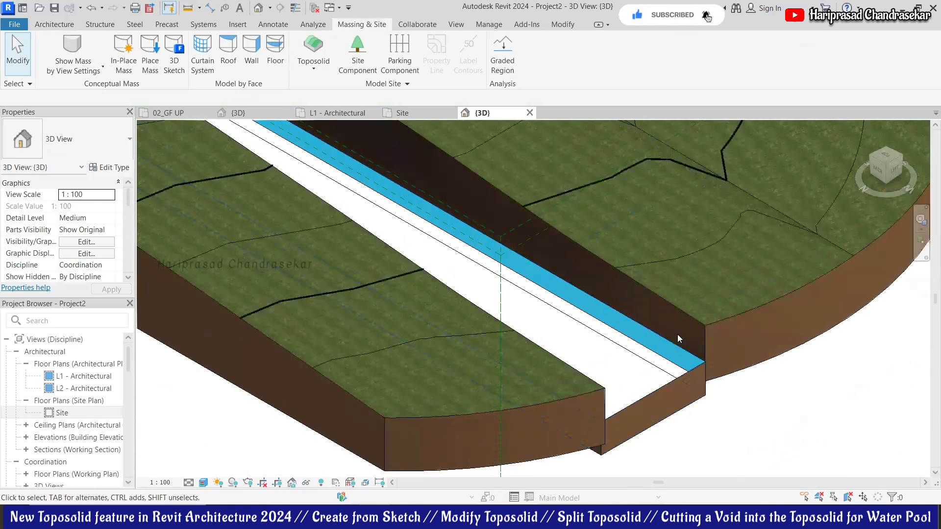
{"action": "scroll", "coordinate": [777, 315], "scroll_direction": "down", "scroll_amount": 4}
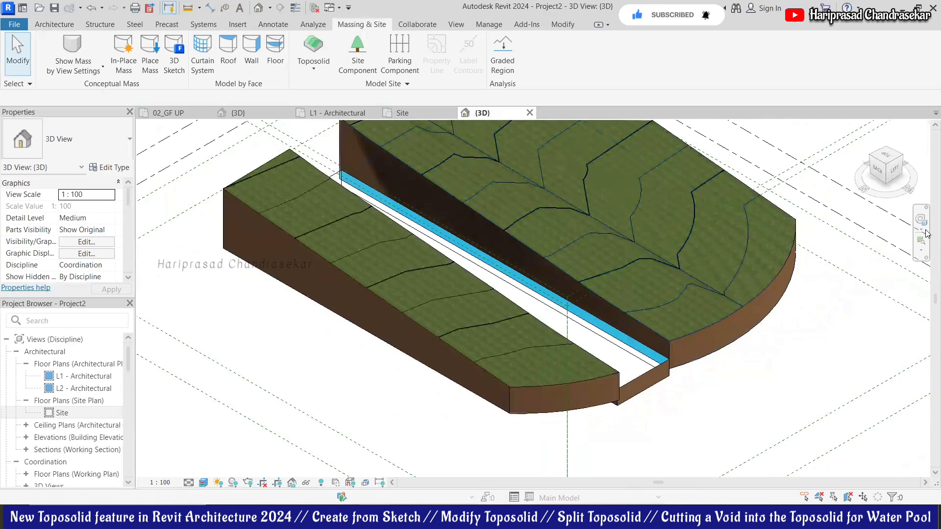
{"action": "left_click", "coordinate": [918, 222]}
{"action": "mouse_move", "coordinate": [883, 293]}
{"action": "left_mouse_down"}
{"action": "mouse_move", "coordinate": [680, 301]}
{"action": "mouse_move", "coordinate": [639, 279]}
{"action": "mouse_move", "coordinate": [615, 296]}
{"action": "mouse_move", "coordinate": [866, 296]}
{"action": "mouse_move", "coordinate": [856, 294]}
{"action": "left_mouse_up"}
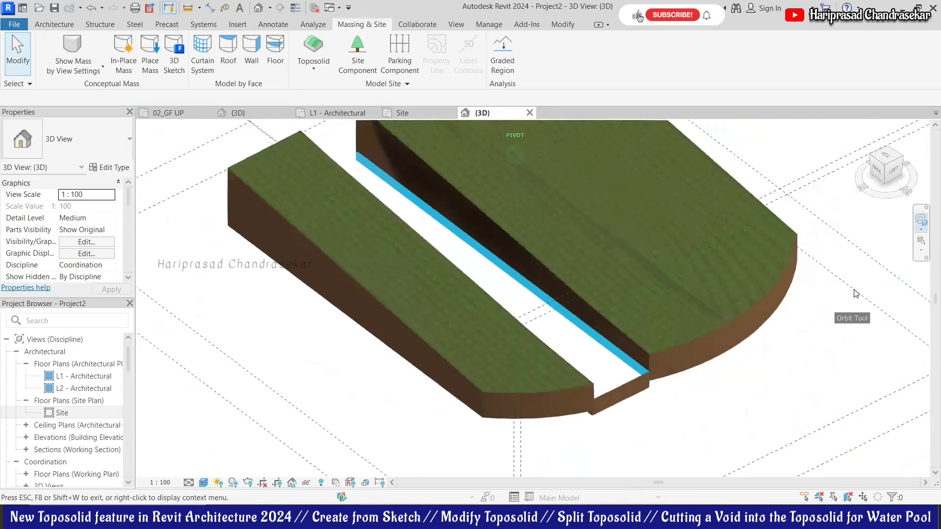
{"action": "left_click", "coordinate": [859, 273]}
{"action": "scroll", "coordinate": [654, 237], "scroll_direction": "up", "scroll_amount": 4}
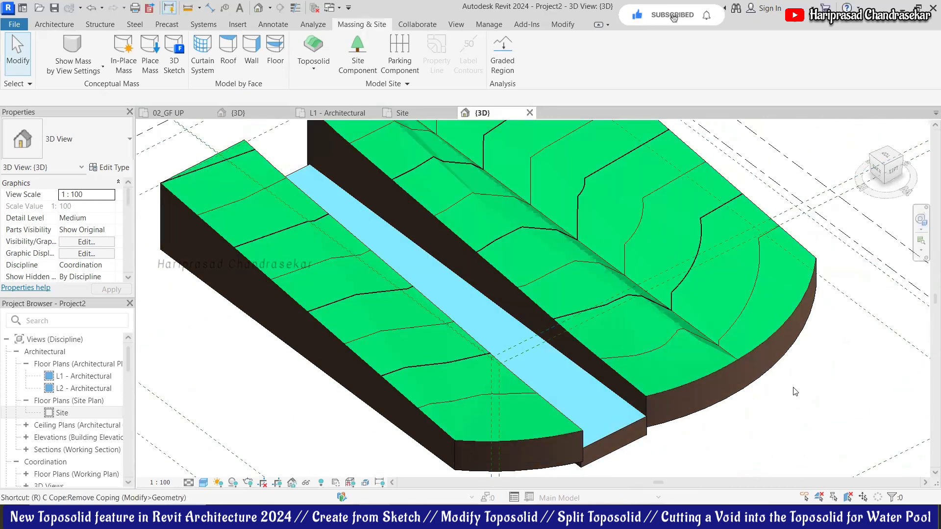
- Render the 3D view at Draft quality with screen resolution and return to the model view
{"action": "key", "text": "r"}
{"action": "key", "text": "r"}
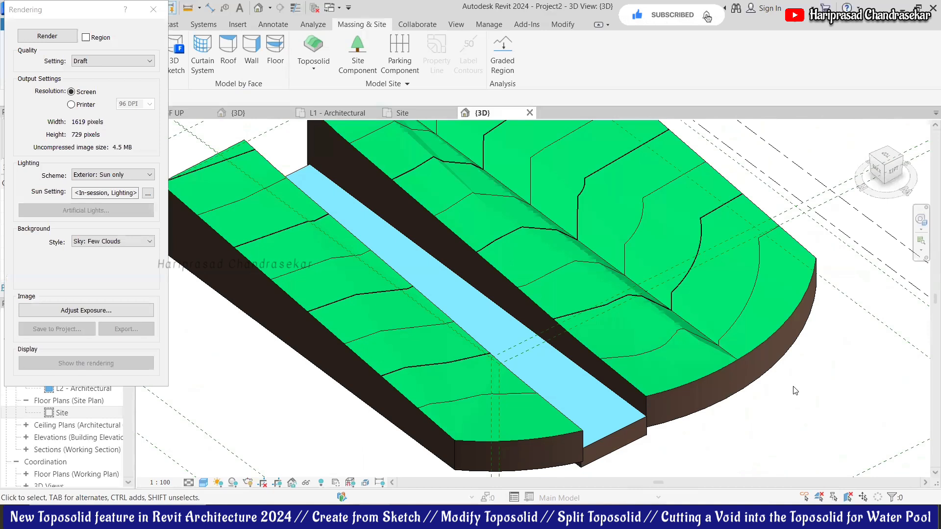
{"action": "left_click", "coordinate": [55, 38]}
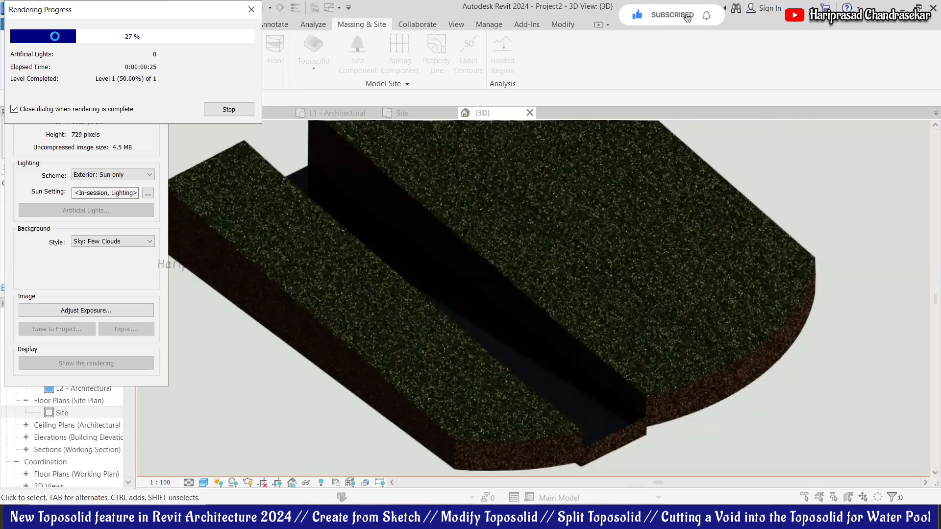
{"action": "left_click", "coordinate": [47, 36]}
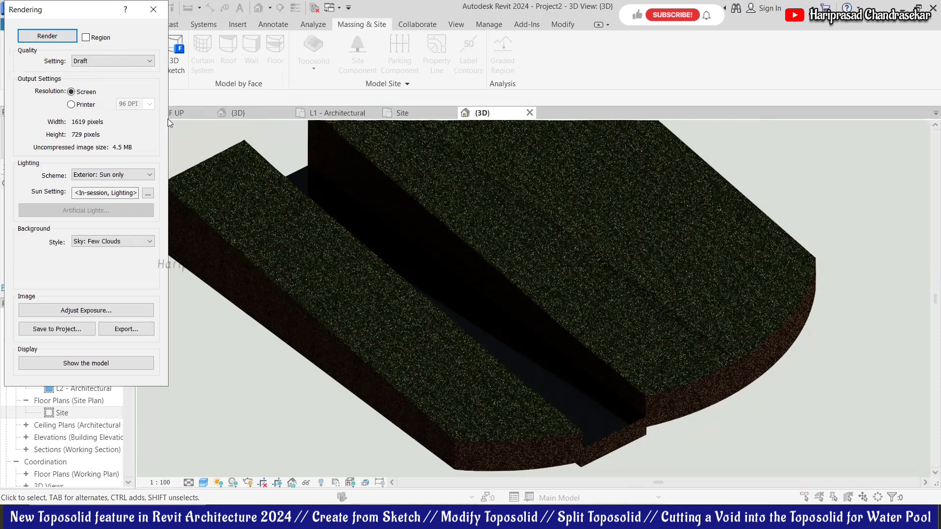
{"action": "left_click", "coordinate": [154, 9]}
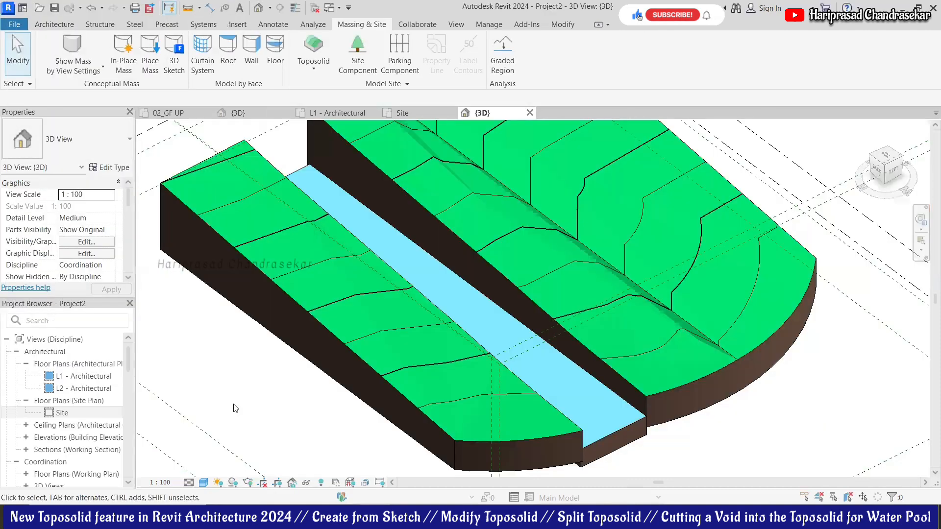
- Examine the layer structure and Water material of the water strip's toposolid type, then leave the type unchanged
{"action": "left_click", "coordinate": [612, 436]}
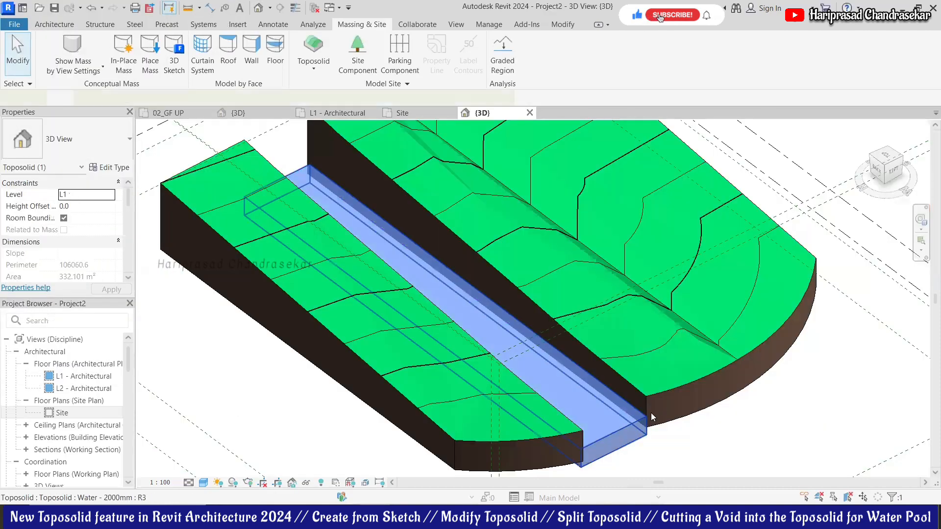
{"action": "left_click", "coordinate": [650, 415]}
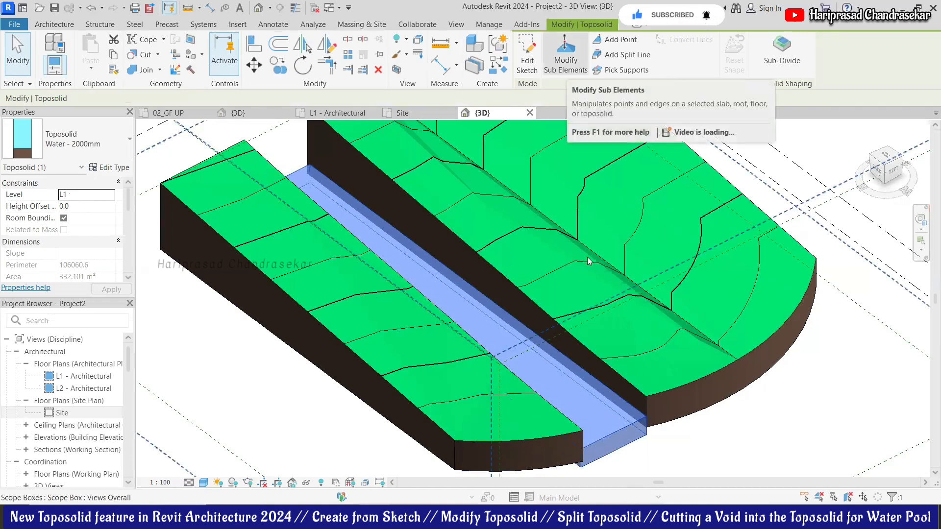
{"action": "left_click", "coordinate": [117, 168]}
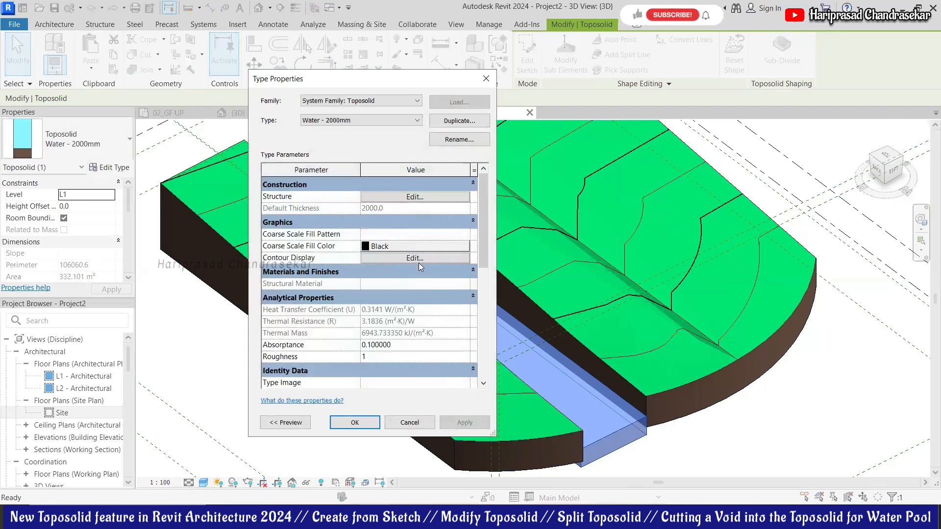
{"action": "left_click", "coordinate": [415, 196]}
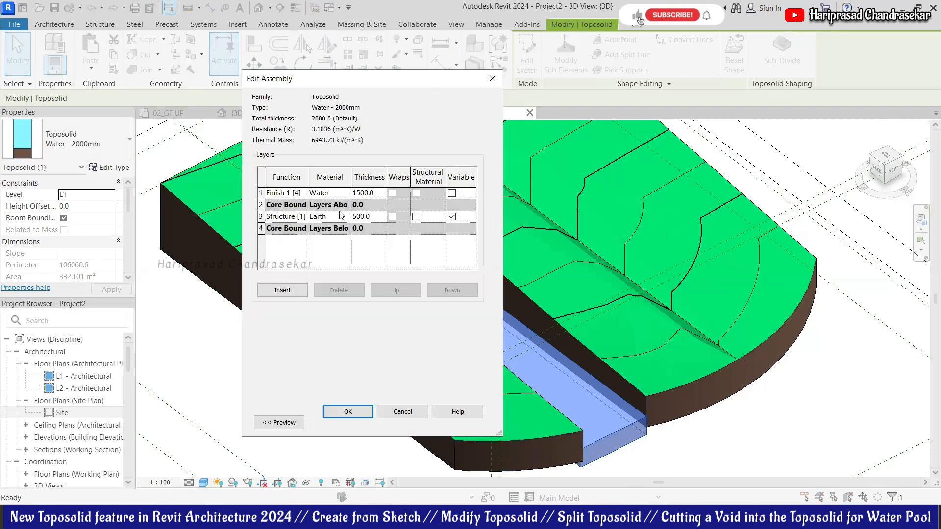
{"action": "left_click", "coordinate": [342, 193]}
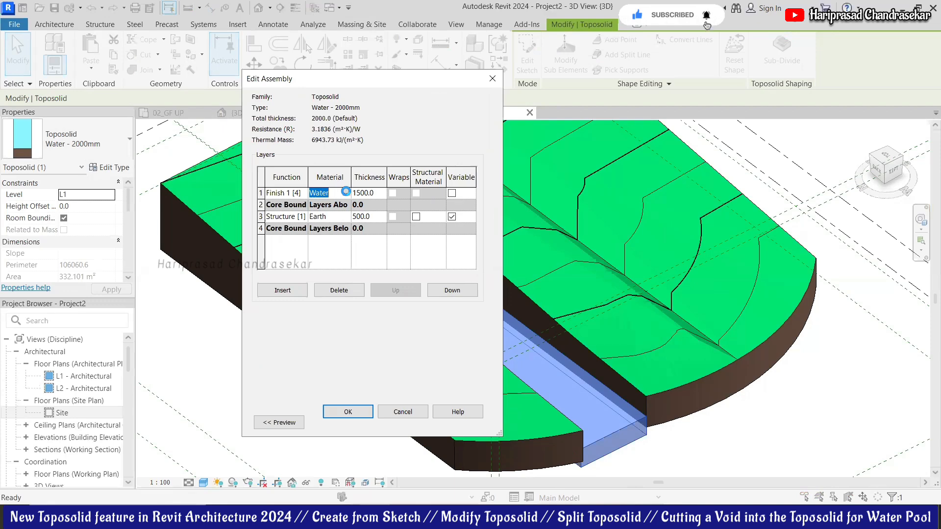
{"action": "left_click", "coordinate": [347, 193]}
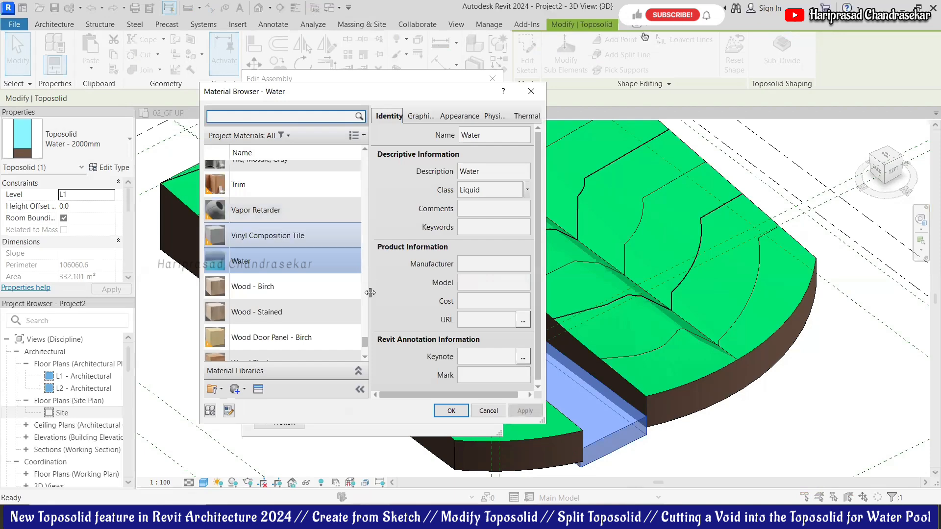
{"action": "scroll", "coordinate": [294, 230], "scroll_direction": "down", "scroll_amount": 1}
{"action": "key", "text": "Return"}
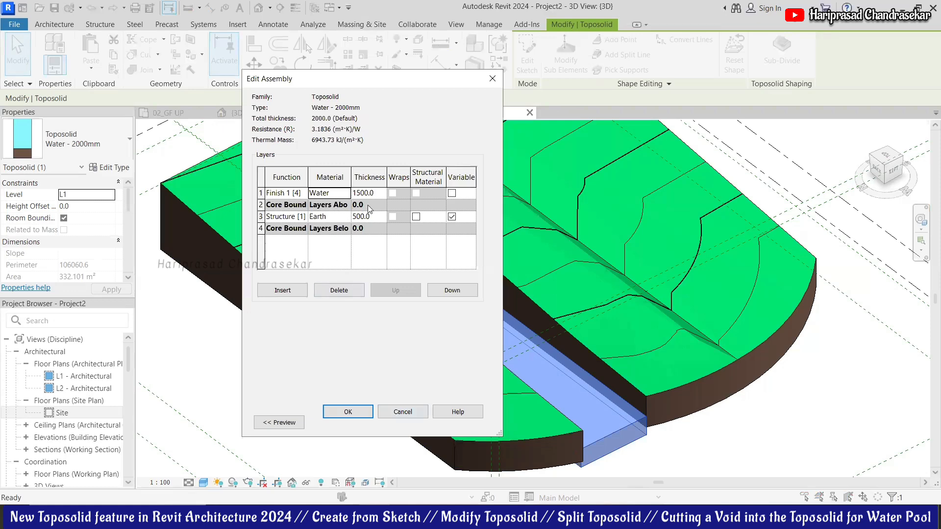
{"action": "left_click", "coordinate": [401, 412]}
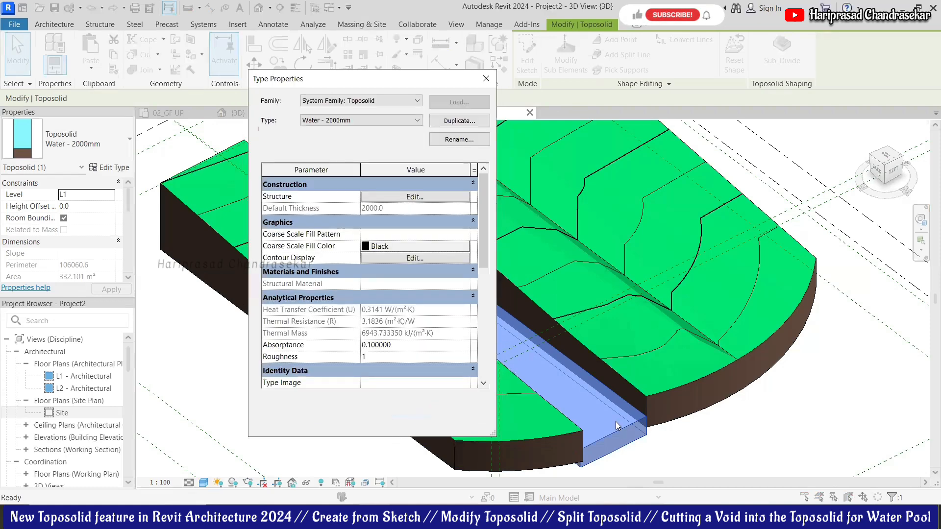
{"action": "left_click", "coordinate": [409, 422]}
{"action": "key", "text": "Escape"}
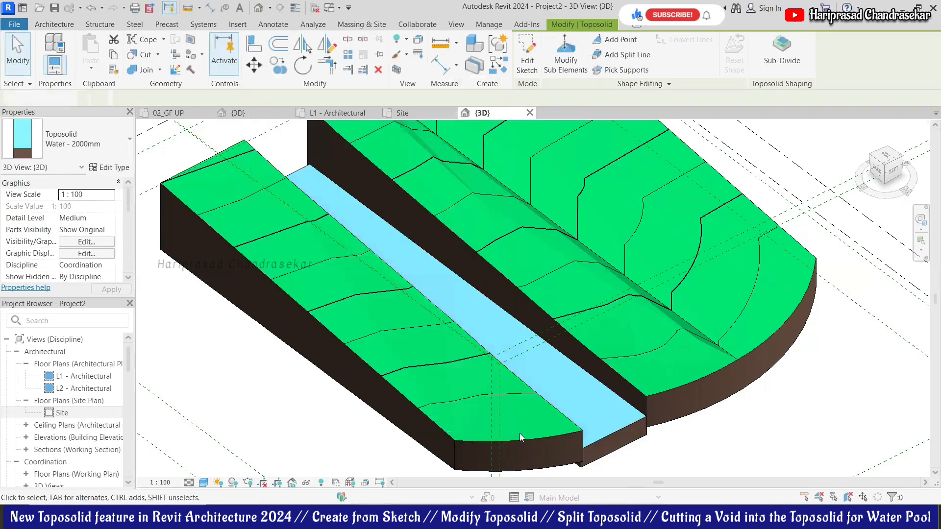
- Show the model from above and start a new in-place mass, accepting the proposed name
{"action": "scroll", "coordinate": [596, 411], "scroll_direction": "down", "scroll_amount": 4}
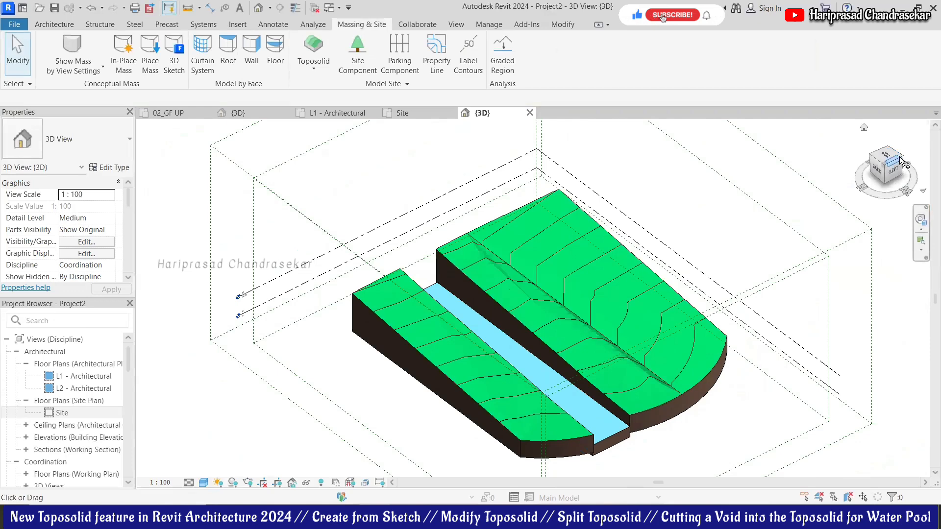
{"action": "left_click", "coordinate": [903, 158]}
{"action": "left_click", "coordinate": [883, 157]}
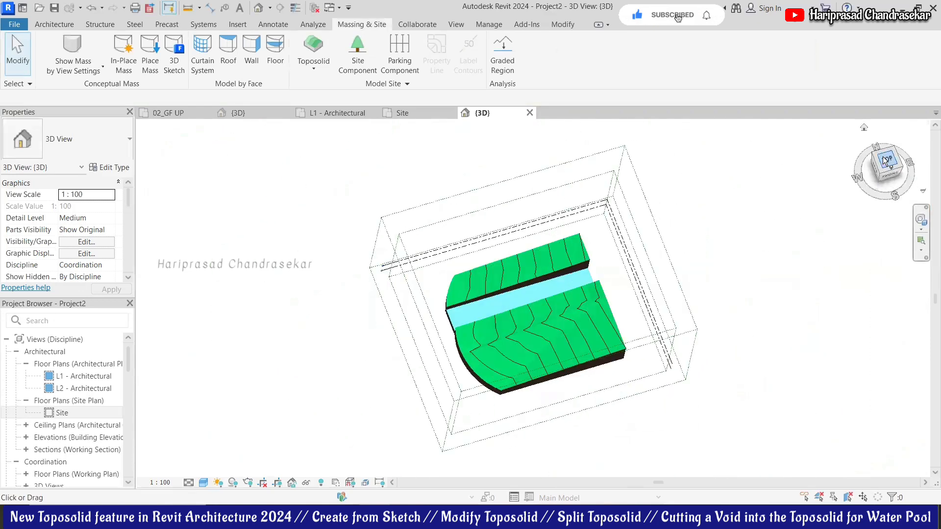
{"action": "scroll", "coordinate": [588, 331], "scroll_direction": "up", "scroll_amount": 5}
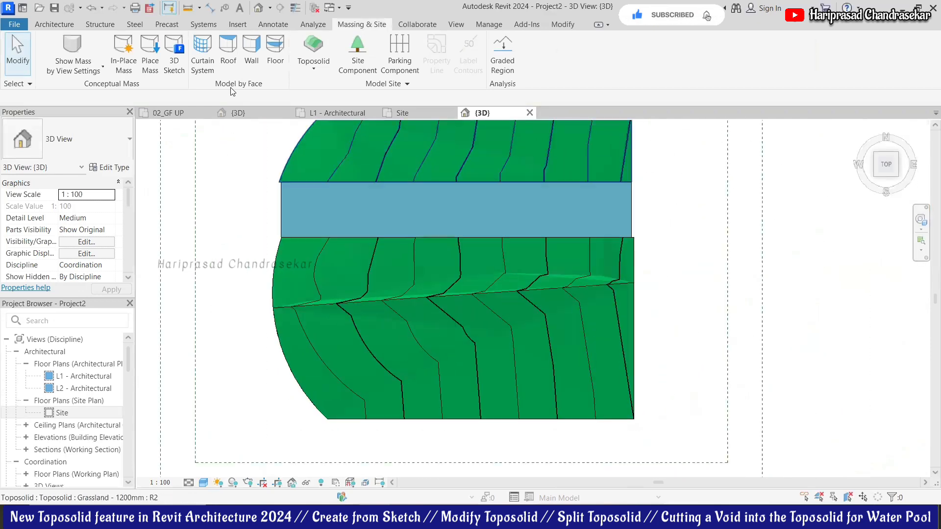
{"action": "left_click", "coordinate": [124, 68]}
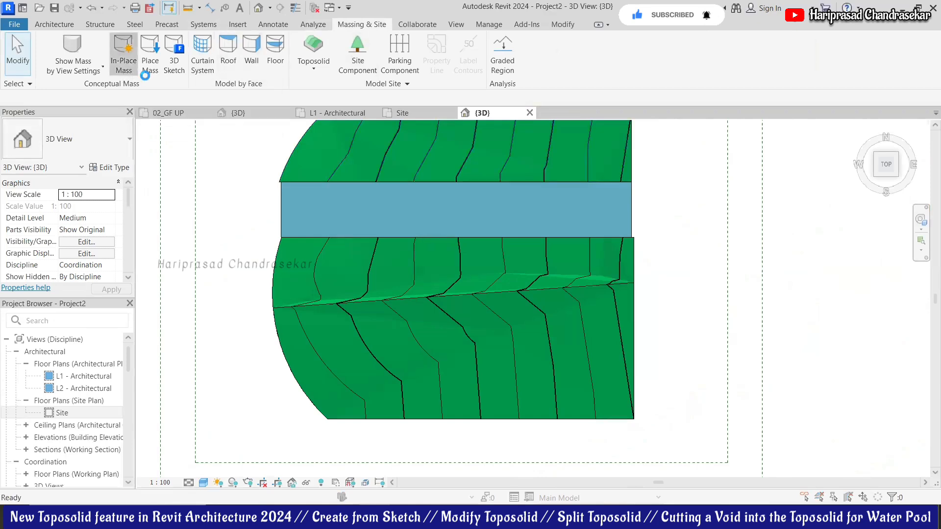
{"action": "left_click", "coordinate": [547, 307]}
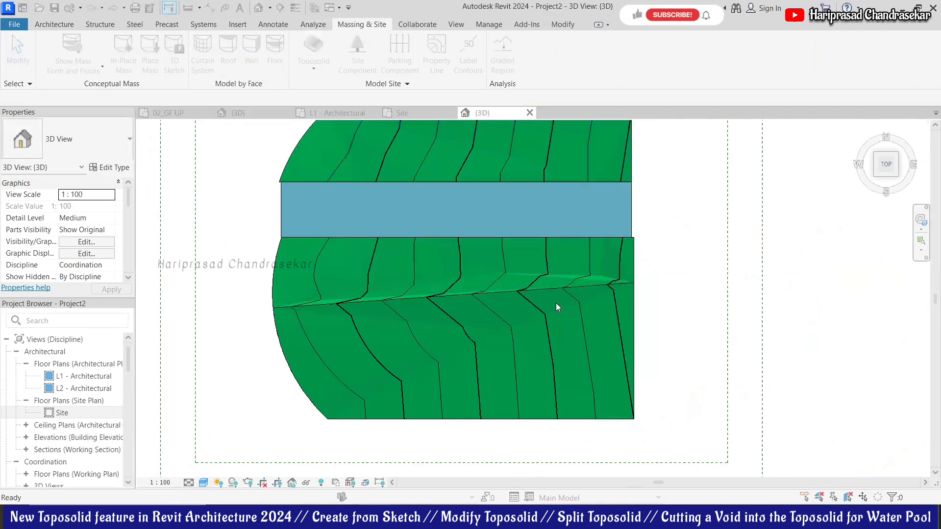
{"action": "left_click", "coordinate": [472, 281]}
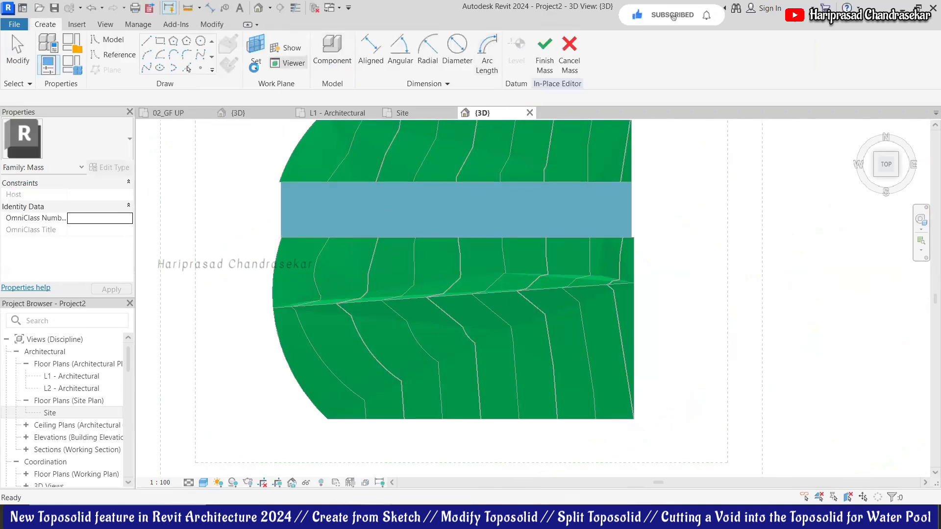
- Sketch a closed pool-shaped loop of five connected arcs on Level L1, across the ridge of the larger toposolid piece
{"action": "left_click", "coordinate": [145, 55]}
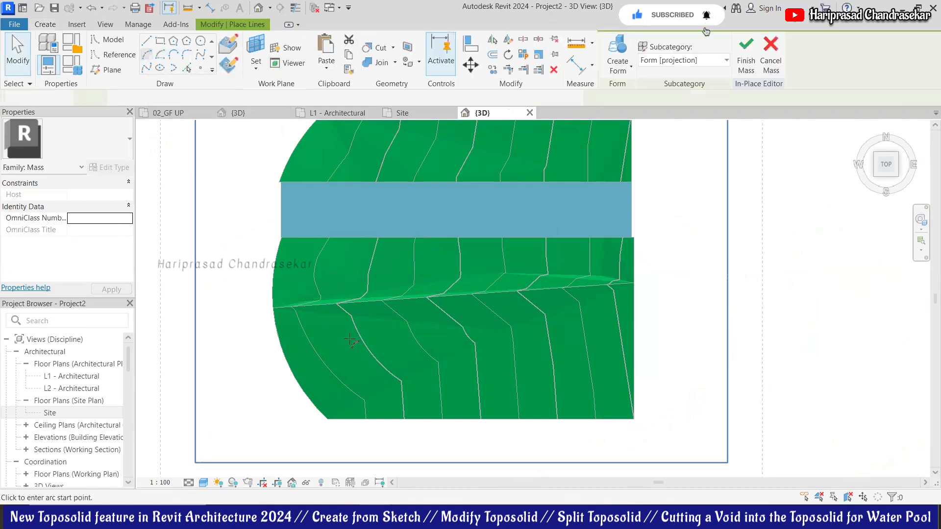
{"action": "left_click", "coordinate": [350, 338]}
{"action": "left_click", "coordinate": [405, 274]}
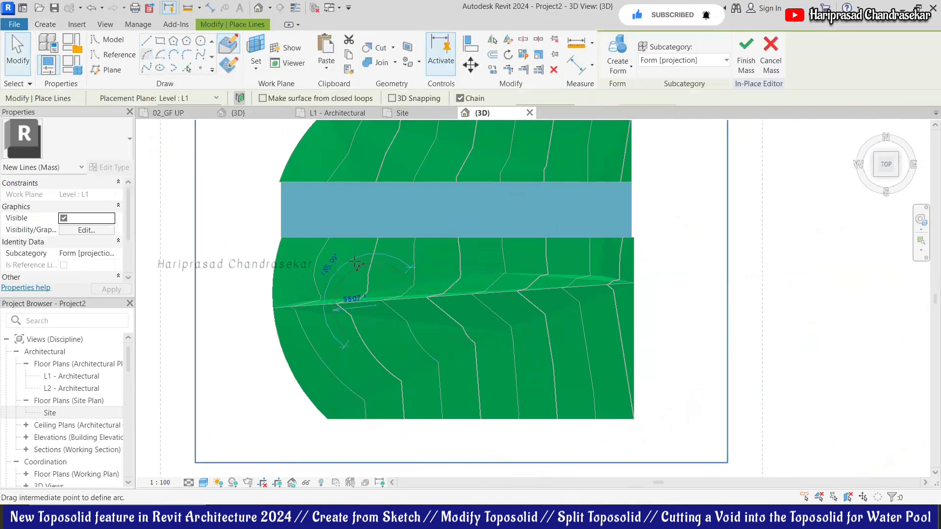
{"action": "left_click", "coordinate": [377, 276]}
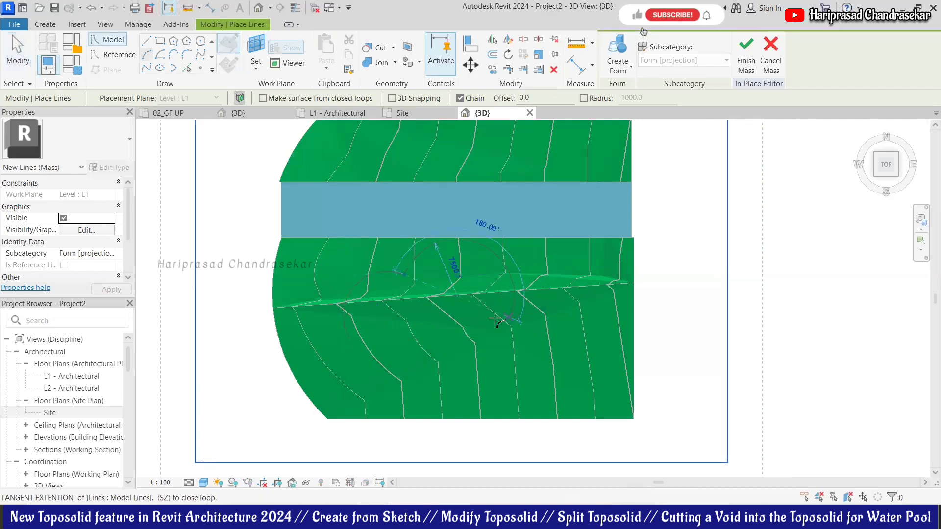
{"action": "left_click", "coordinate": [470, 314]}
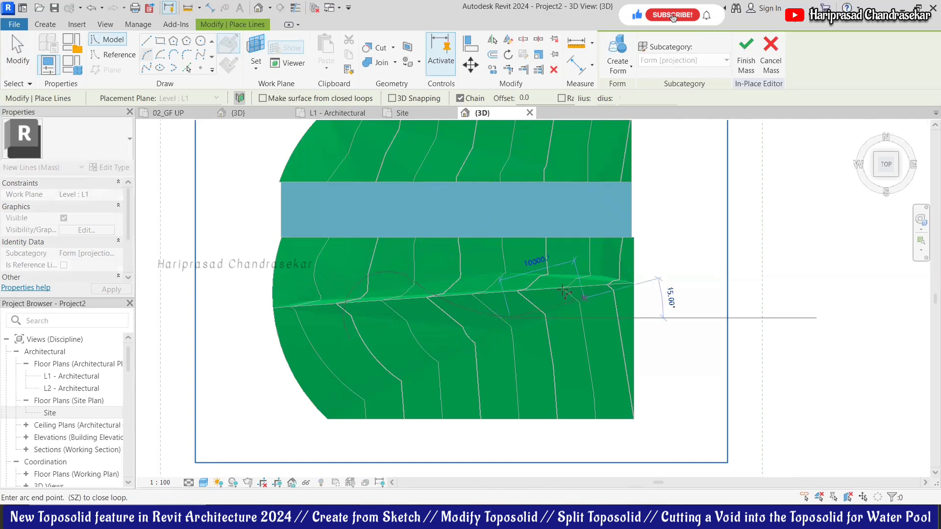
{"action": "left_click", "coordinate": [561, 306]}
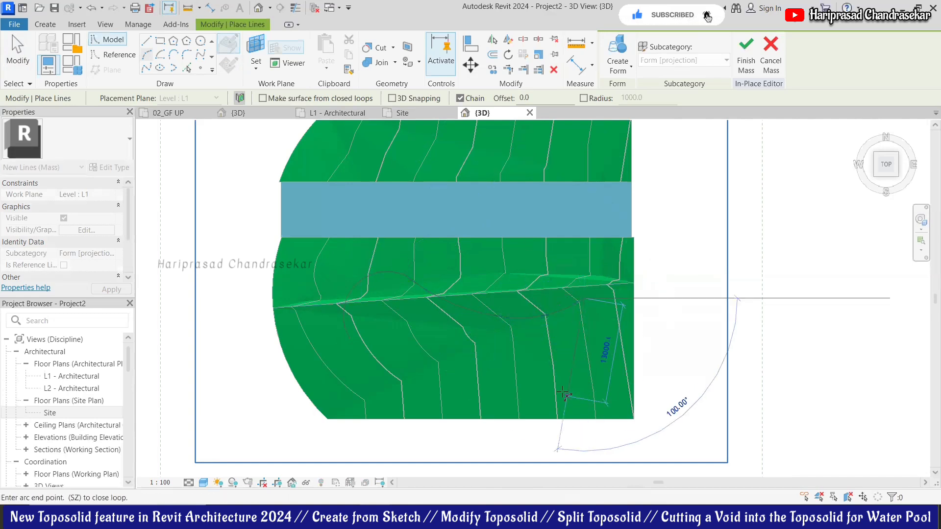
{"action": "left_click", "coordinate": [559, 396]}
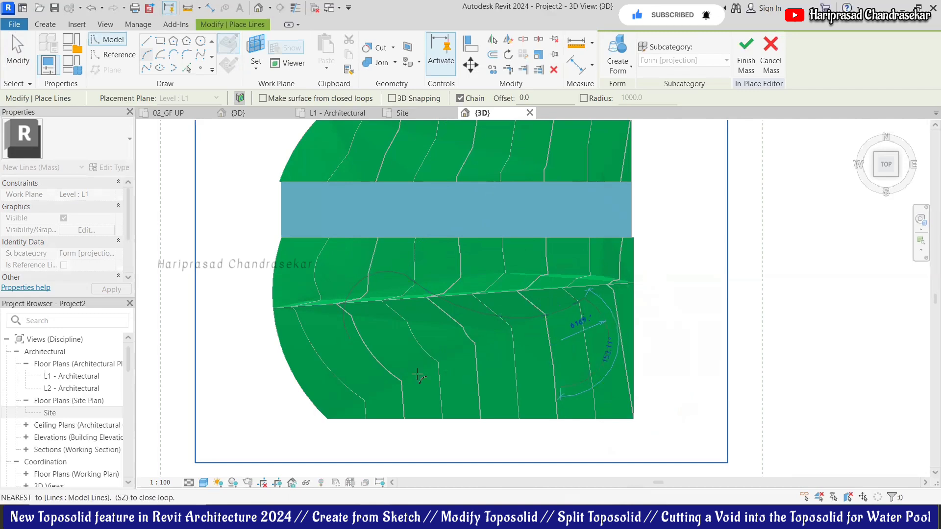
{"action": "left_click", "coordinate": [346, 343]}
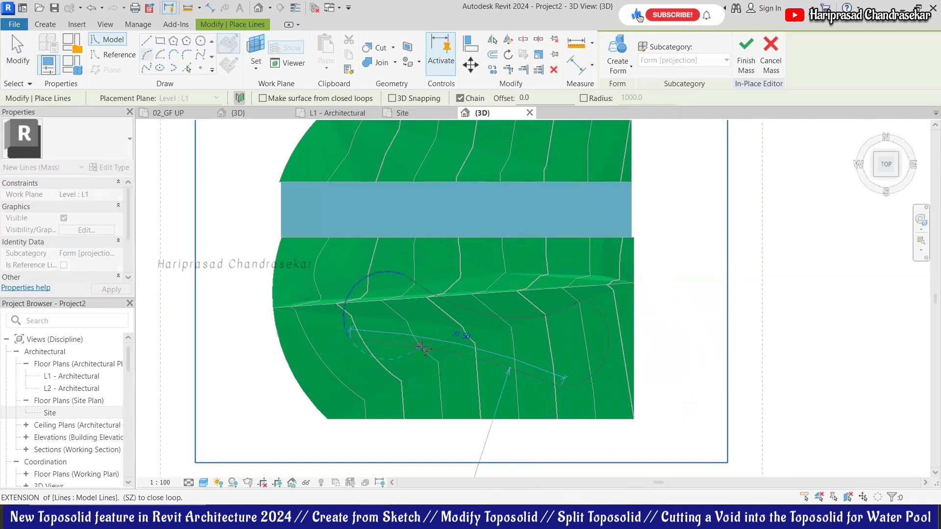
{"action": "key", "text": "Escape"}
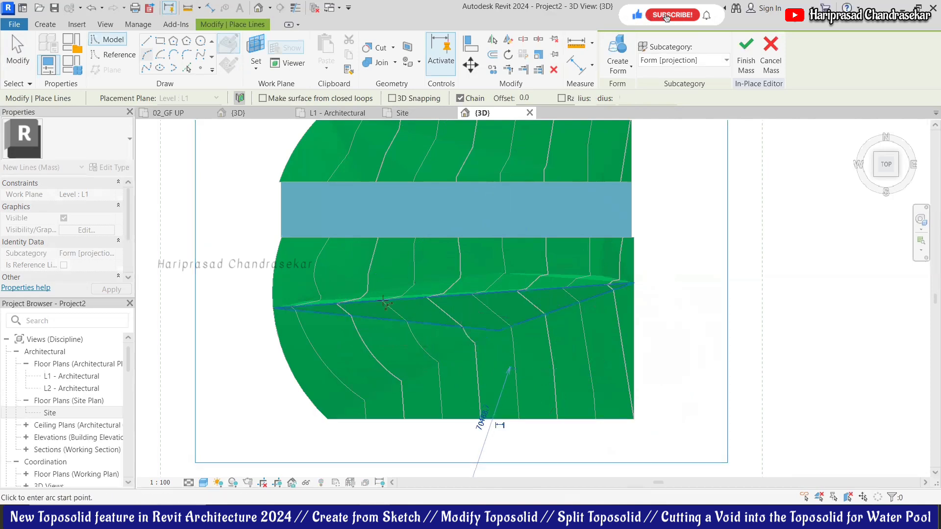
{"action": "key", "text": "Escape"}
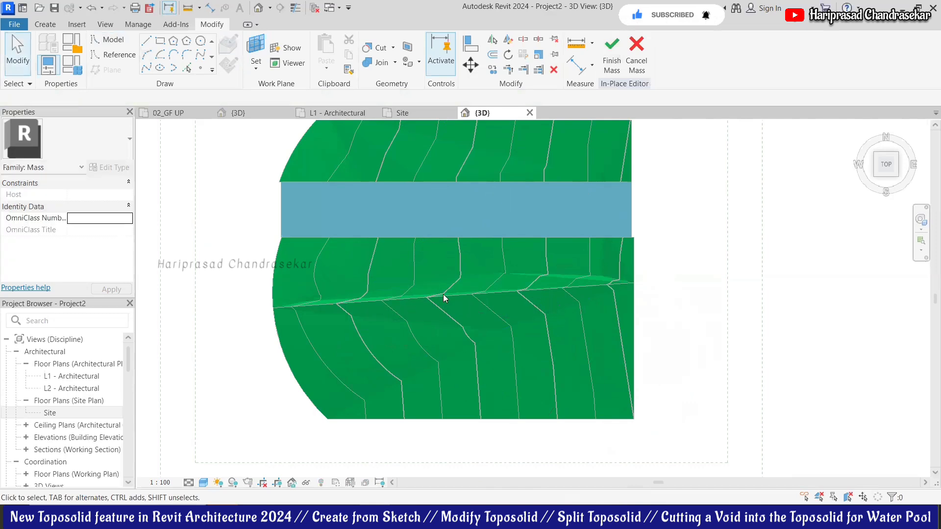
- Create a void form from the whole closed arc loop and show it in an isometric view
{"action": "key", "text": "Tab"}
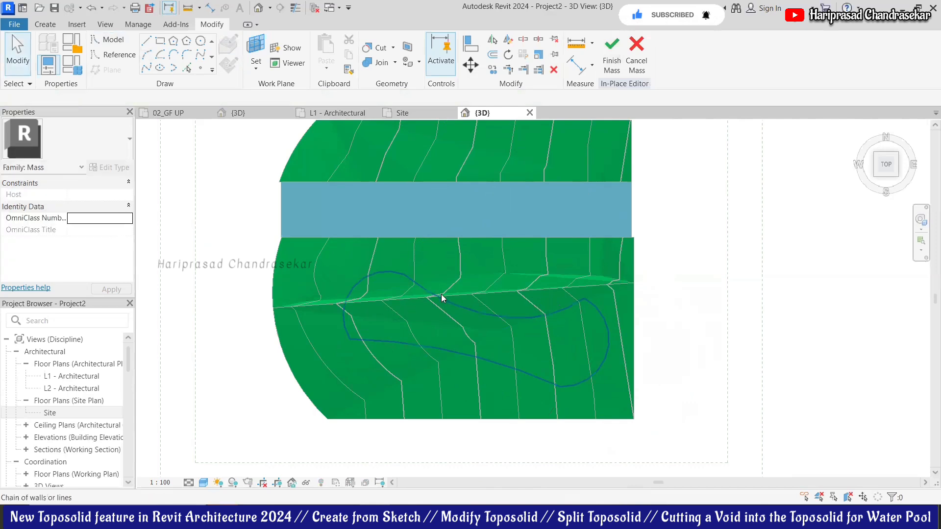
{"action": "left_click", "coordinate": [440, 296]}
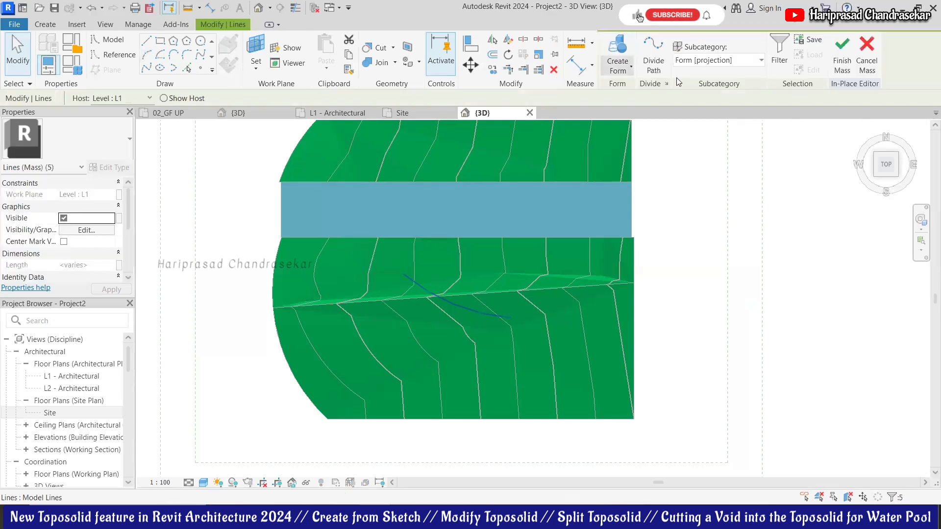
{"action": "left_click", "coordinate": [618, 70]}
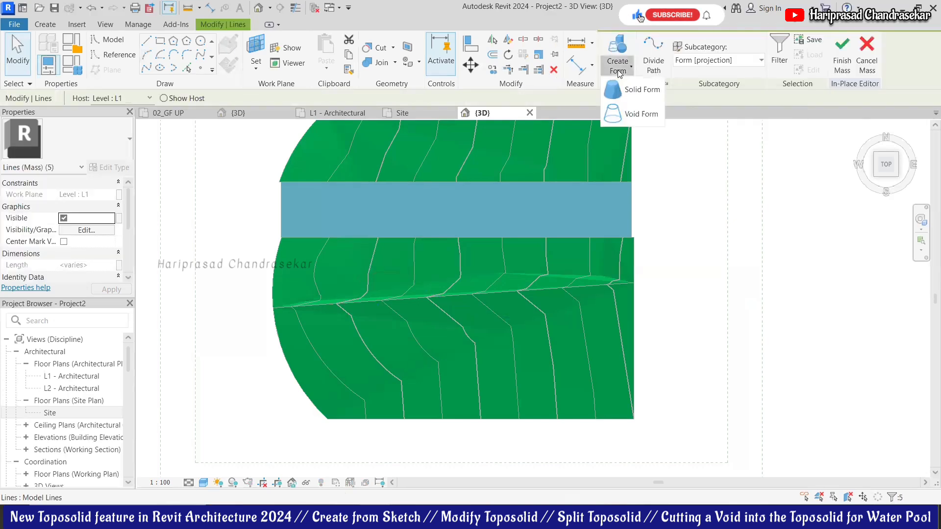
{"action": "left_click", "coordinate": [638, 115]}
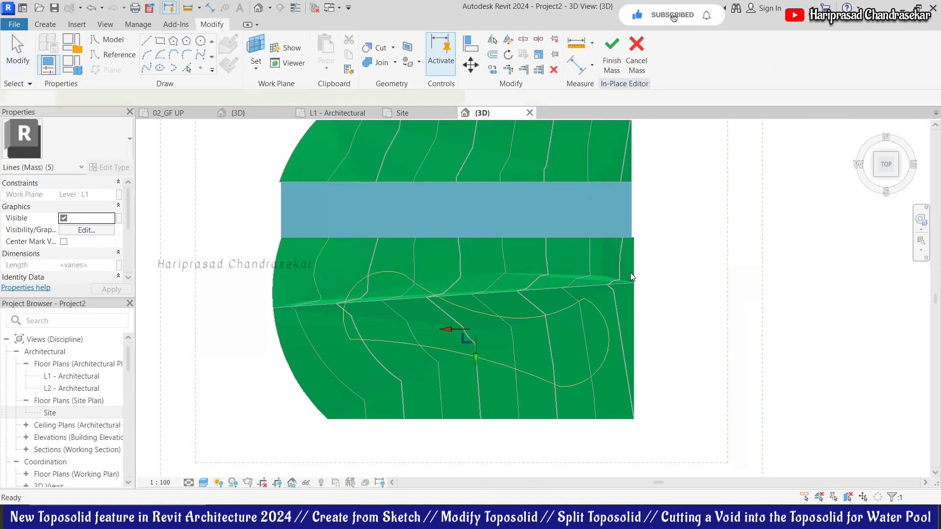
{"action": "left_click", "coordinate": [875, 175]}
{"action": "left_click", "coordinate": [781, 383]}
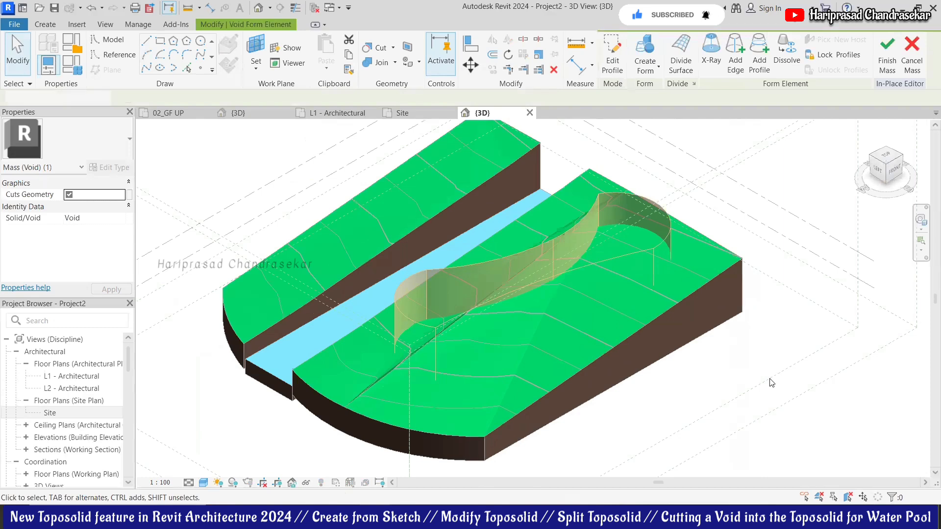
{"action": "left_click", "coordinate": [441, 322]}
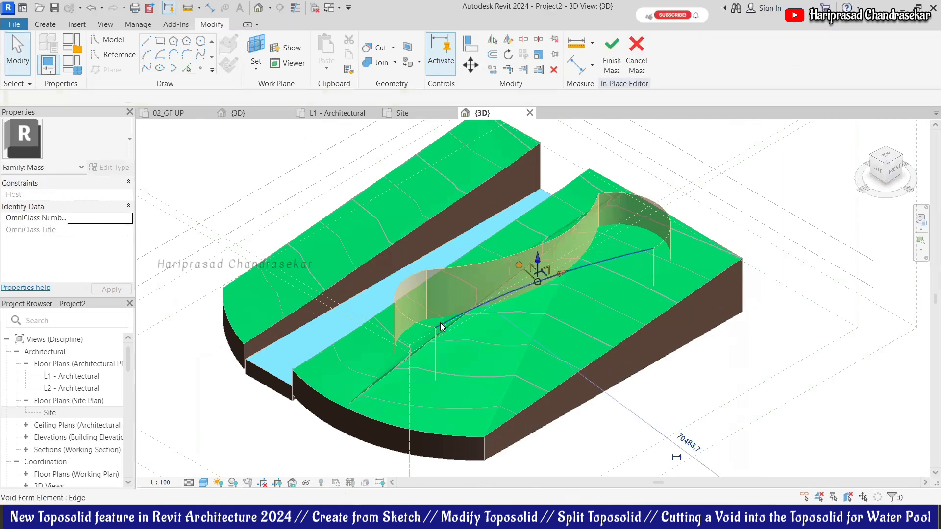
{"action": "left_click", "coordinate": [460, 288]}
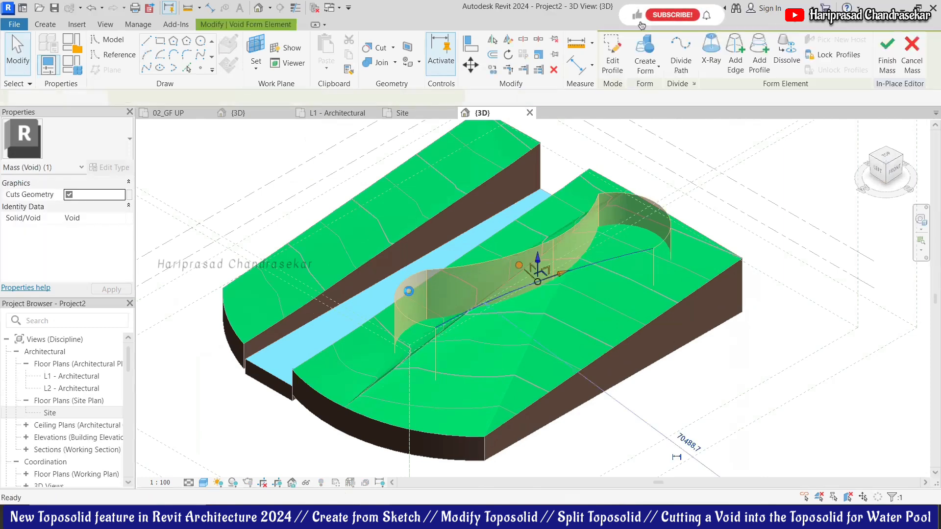
{"action": "key", "text": "Escape"}
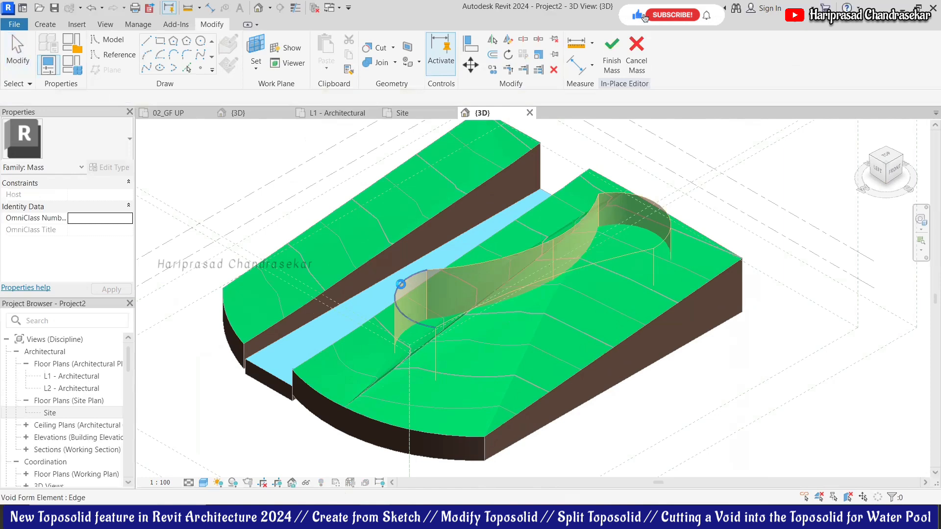
- Select the top face of the void form and view it from the front
{"action": "key", "text": "Tab"}
{"action": "key", "text": "Tab"}
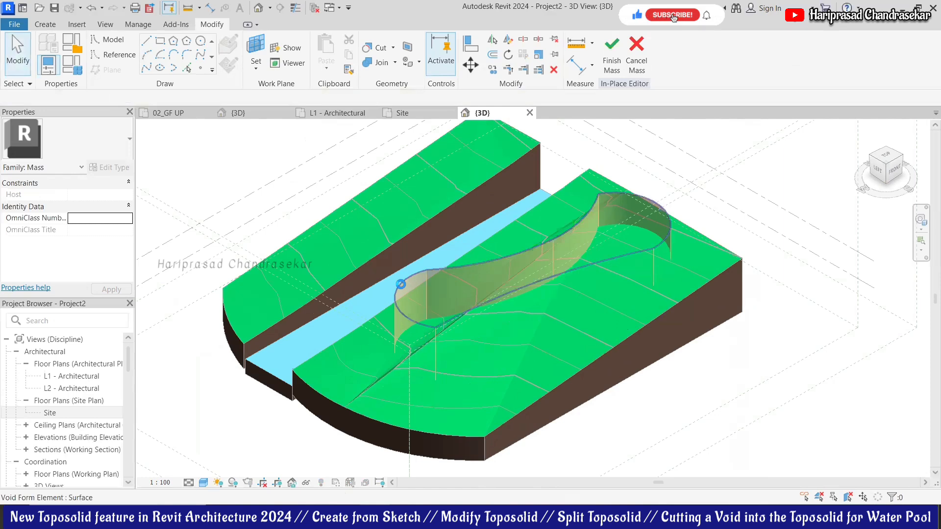
{"action": "left_click", "coordinate": [401, 284]}
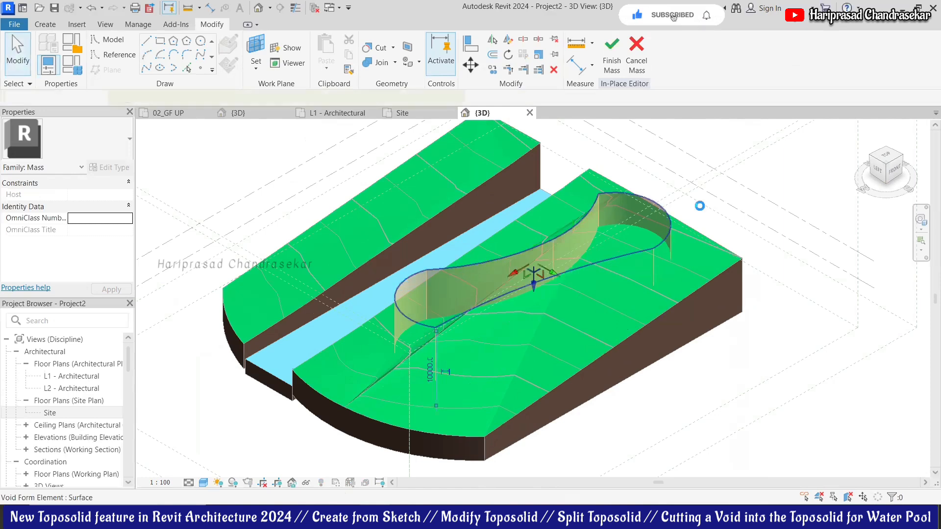
{"action": "left_click", "coordinate": [896, 176]}
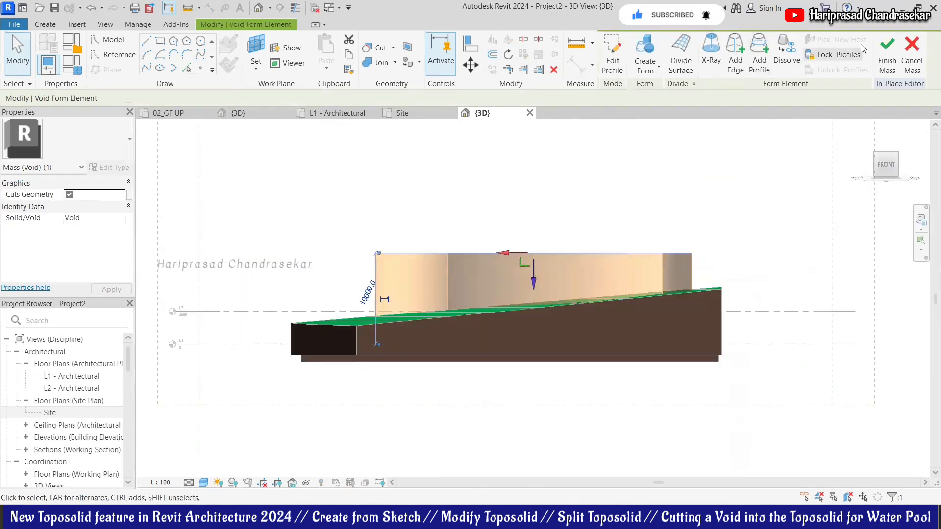
- Try to finish the in-place mass before the void cuts any geometry, and return to editing it
{"action": "left_click", "coordinate": [887, 53]}
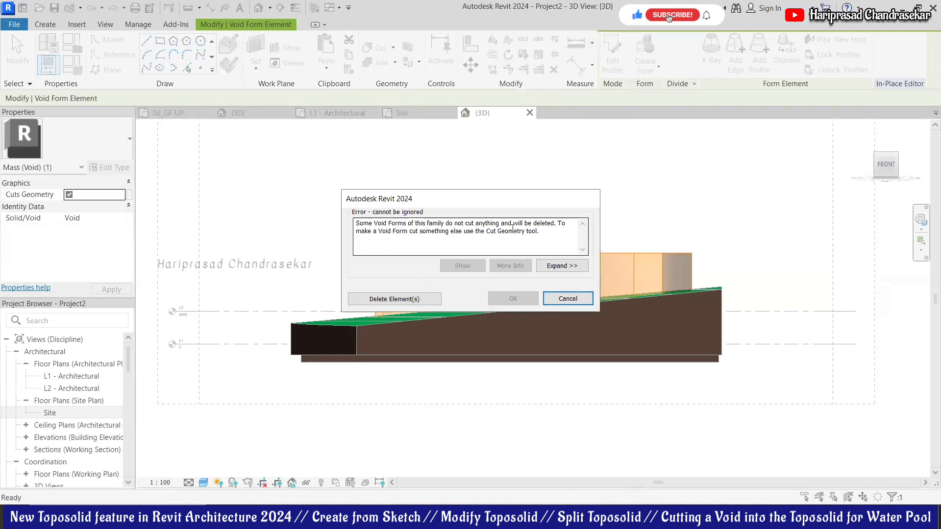
{"action": "left_click", "coordinate": [567, 300]}
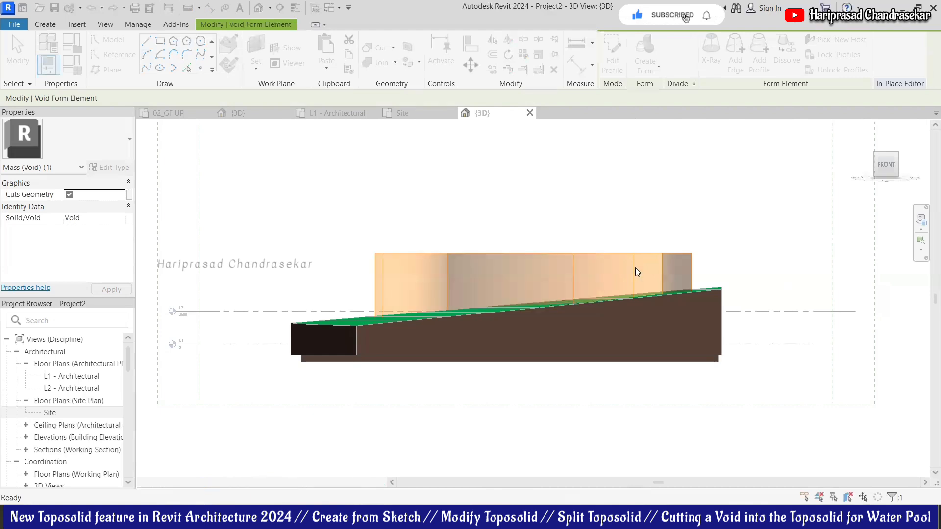
{"action": "key", "text": "Escape"}
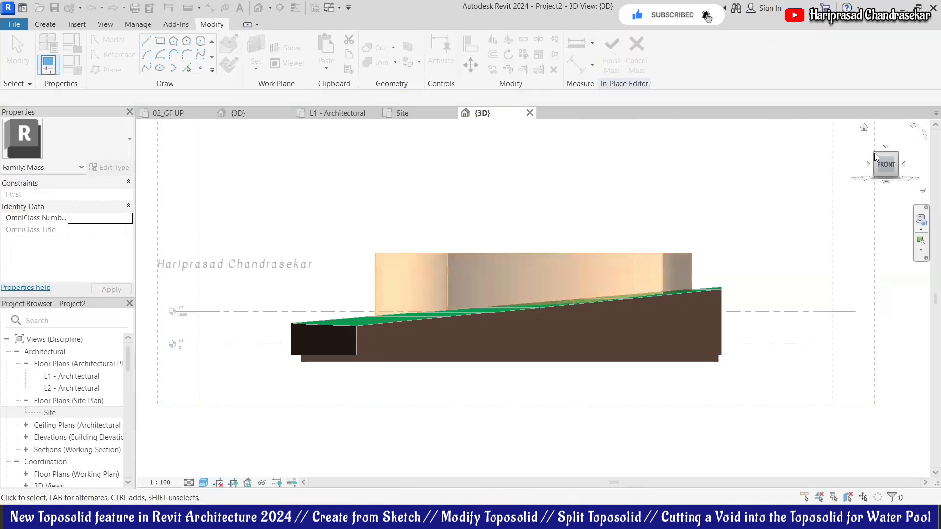
- Cut the pool-shaped void out of the larger toposolid piece in an isometric view and finish the in-place mass
{"action": "middle_click_drag", "start_coordinate": [673, 265], "coordinate": [583, 314], "text": "shift"}
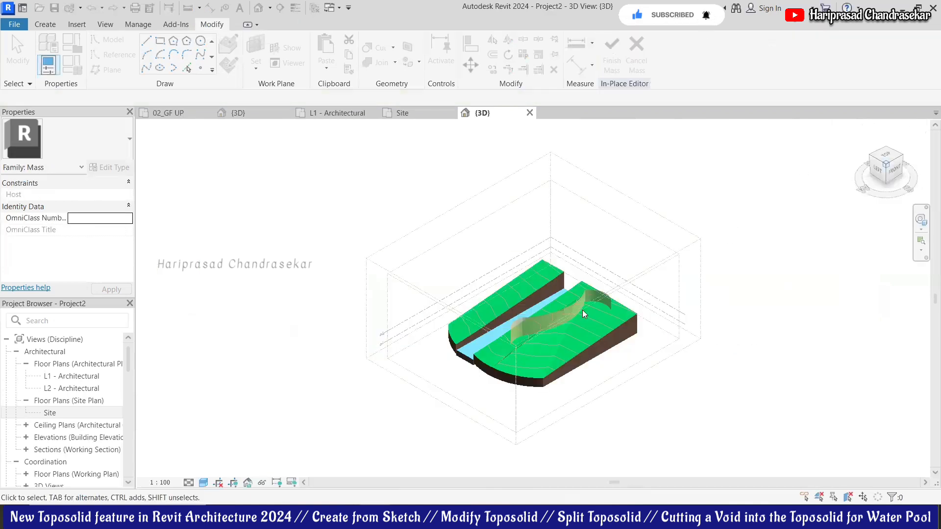
{"action": "scroll", "coordinate": [591, 304], "scroll_direction": "up", "scroll_amount": 1}
{"action": "scroll", "coordinate": [611, 307], "scroll_direction": "up", "scroll_amount": 1}
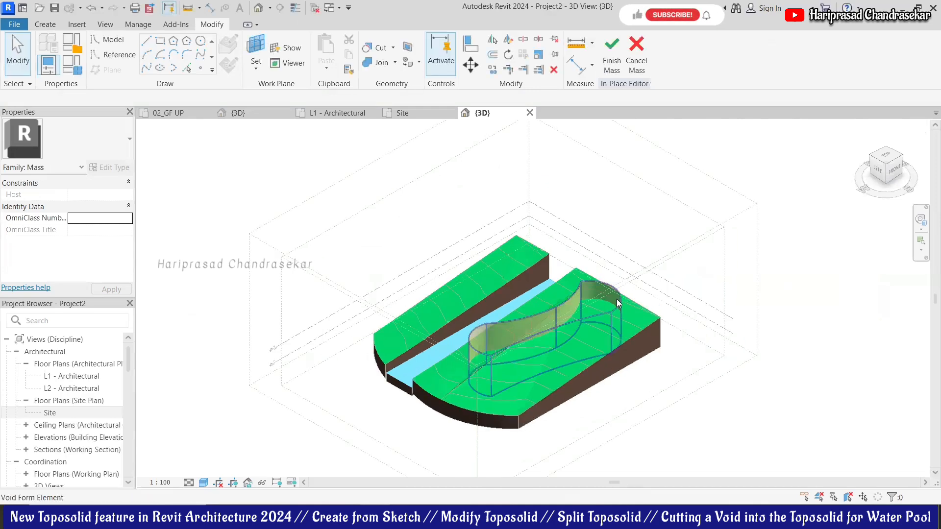
{"action": "left_click", "coordinate": [617, 299]}
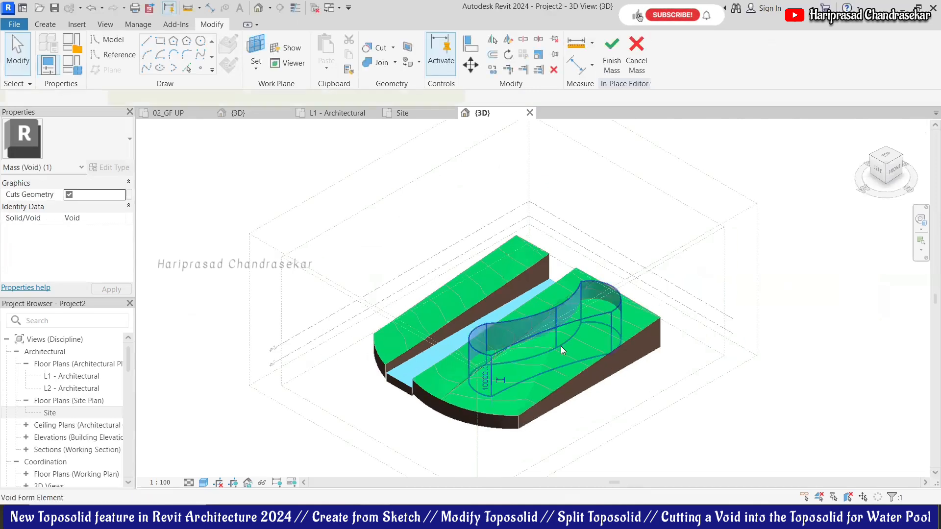
{"action": "scroll", "coordinate": [560, 346], "scroll_direction": "up", "scroll_amount": 1}
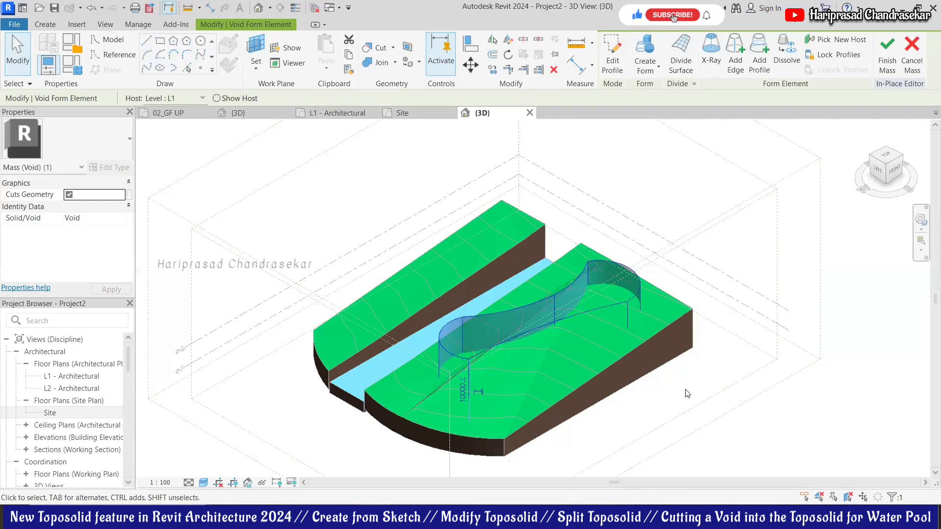
{"action": "left_click", "coordinate": [380, 49]}
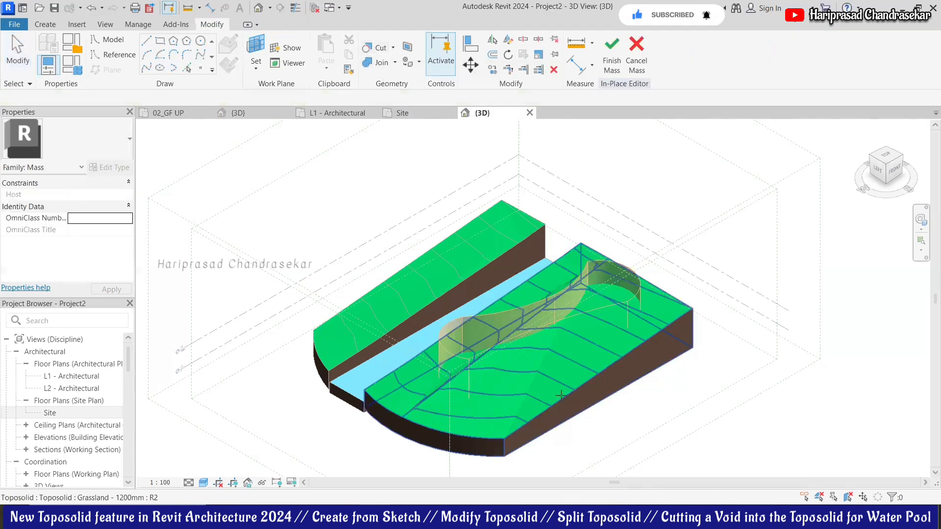
{"action": "left_click", "coordinate": [583, 385]}
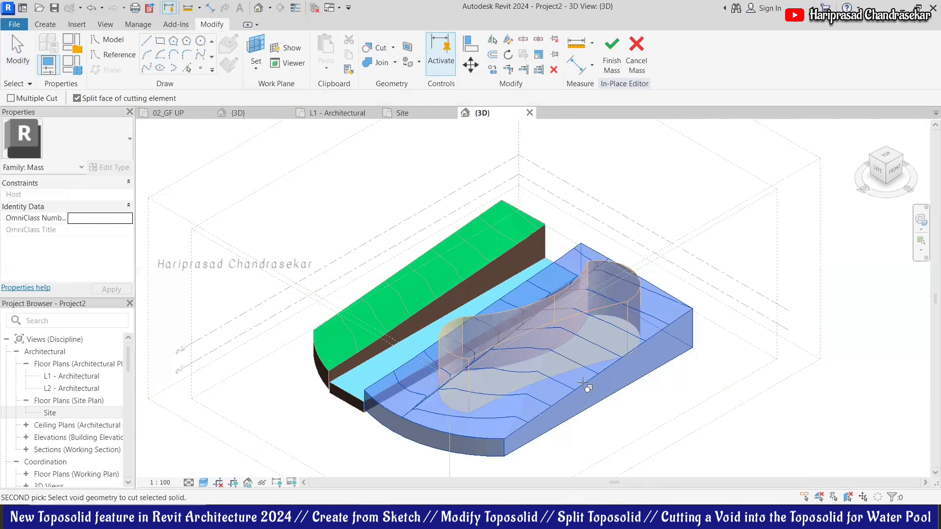
{"action": "left_click", "coordinate": [605, 306]}
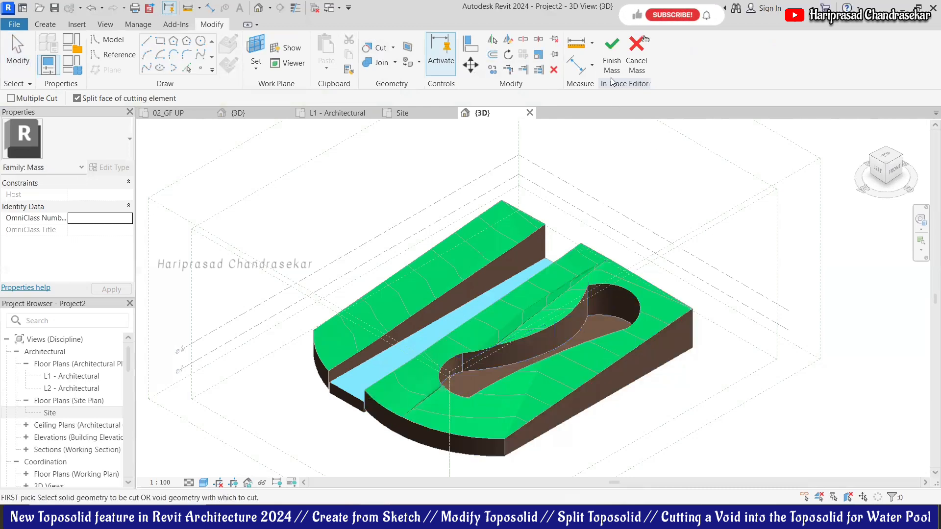
{"action": "left_click", "coordinate": [608, 59]}
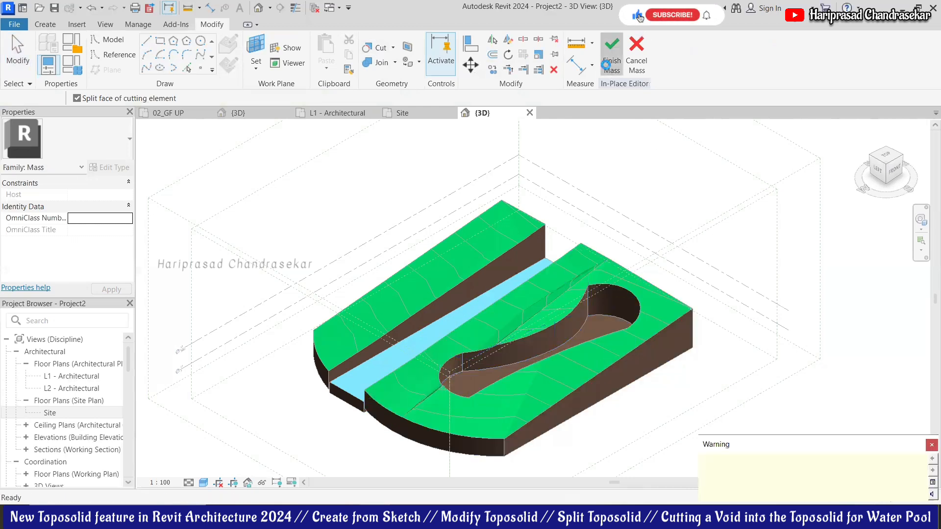
{"action": "left_click", "coordinate": [931, 445]}
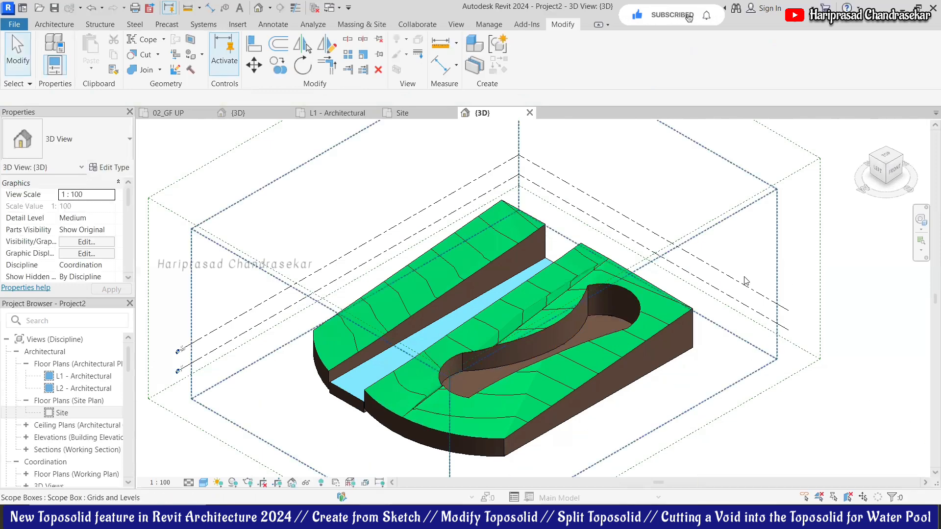
- Examine the pool cavity and its void mass from different angles, including the front and isometric views
{"action": "left_click", "coordinate": [921, 219]}
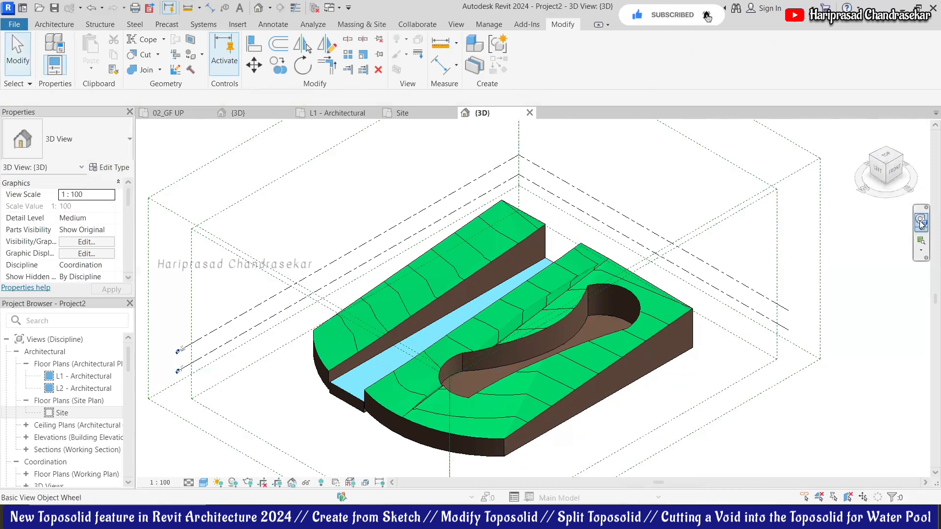
{"action": "mouse_move", "coordinate": [915, 279]}
{"action": "left_mouse_down"}
{"action": "mouse_move", "coordinate": [859, 284]}
{"action": "mouse_move", "coordinate": [918, 268]}
{"action": "mouse_move", "coordinate": [905, 279]}
{"action": "mouse_move", "coordinate": [921, 265]}
{"action": "mouse_move", "coordinate": [903, 268]}
{"action": "mouse_move", "coordinate": [913, 283]}
{"action": "left_mouse_up"}
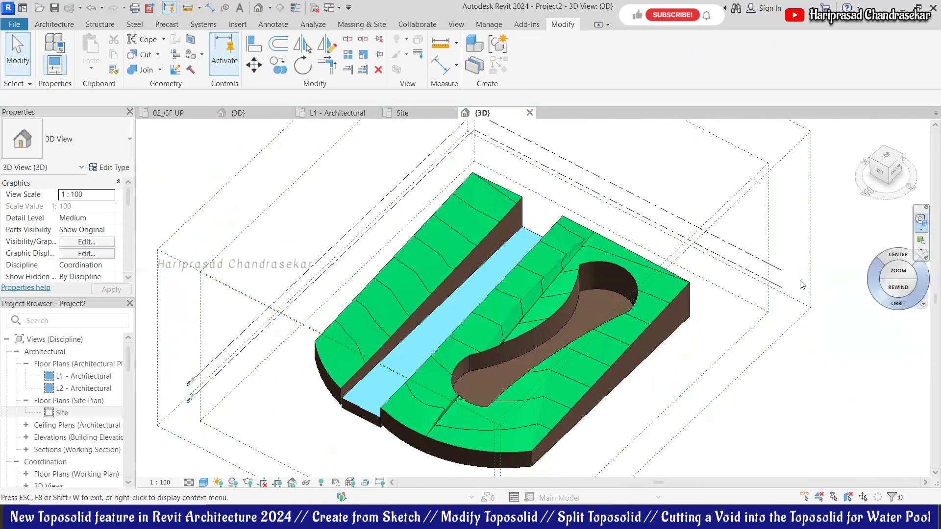
{"action": "key", "text": "Escape"}
{"action": "left_click", "coordinate": [624, 274]}
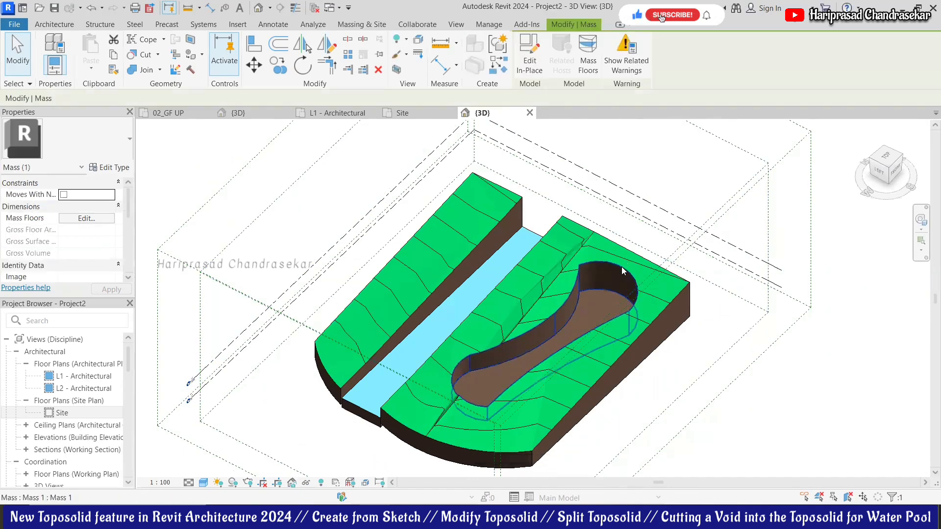
{"action": "key", "text": "Escape"}
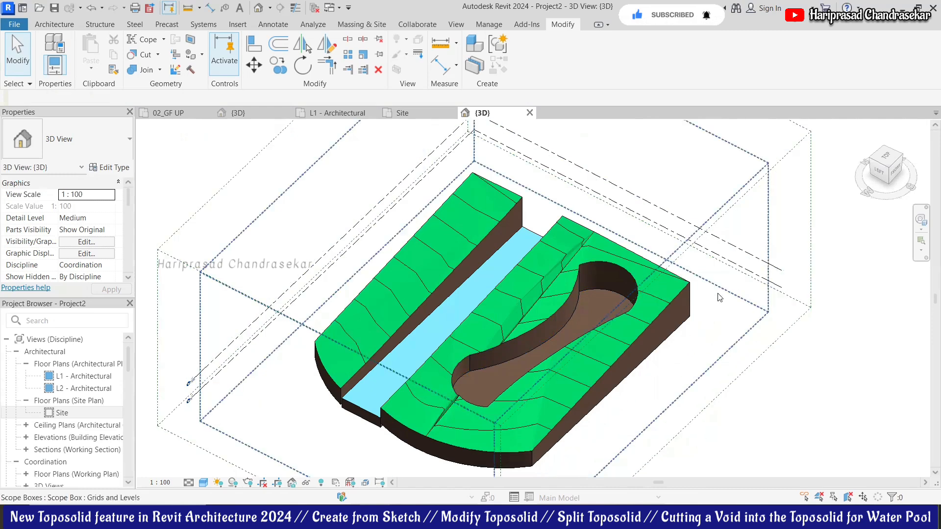
{"action": "scroll", "coordinate": [549, 402], "scroll_direction": "up", "scroll_amount": 4}
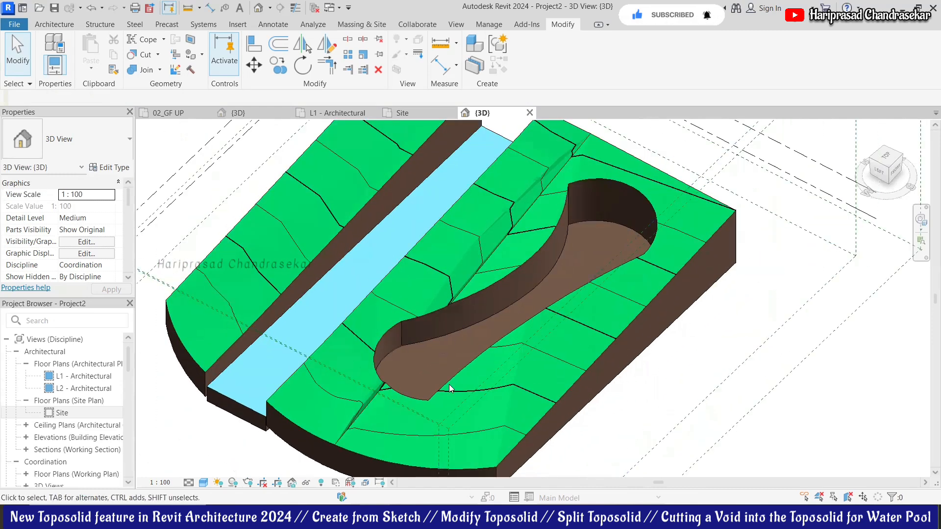
{"action": "scroll", "coordinate": [461, 343], "scroll_direction": "down", "scroll_amount": 1}
{"action": "scroll", "coordinate": [584, 259], "scroll_direction": "down", "scroll_amount": 3}
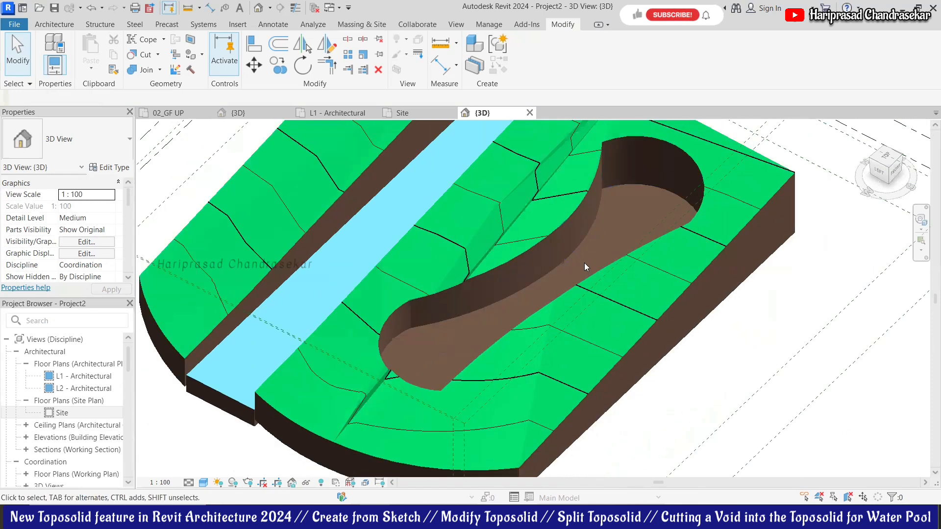
{"action": "scroll", "coordinate": [580, 255], "scroll_direction": "up", "scroll_amount": 2}
{"action": "scroll", "coordinate": [584, 255], "scroll_direction": "down", "scroll_amount": 1}
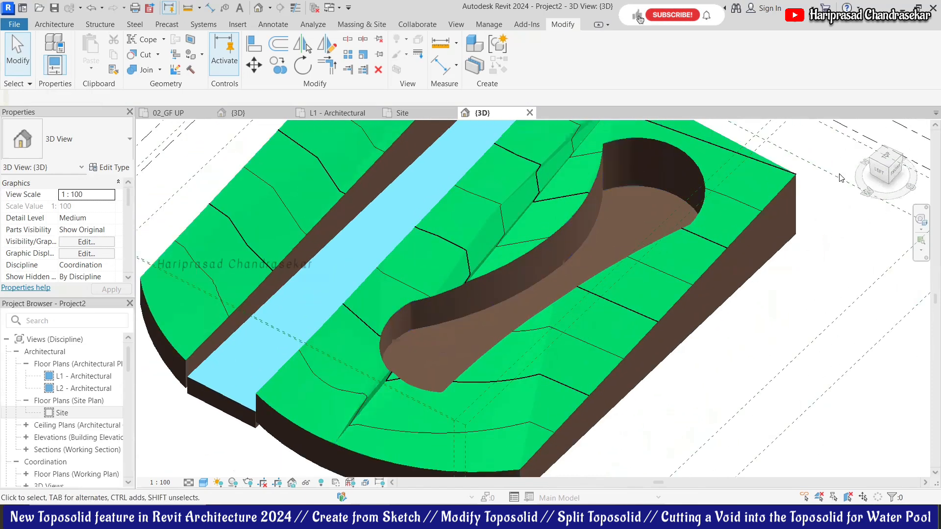
{"action": "left_click", "coordinate": [893, 169]}
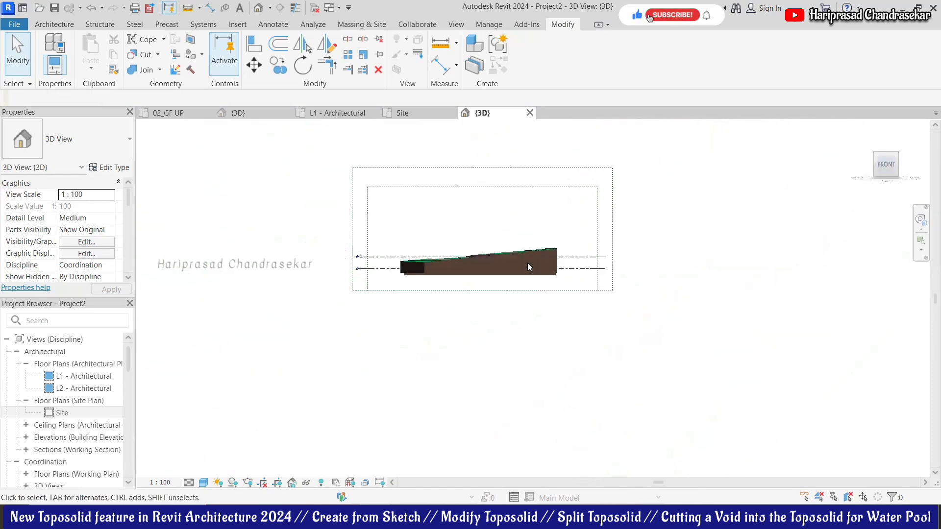
{"action": "left_click", "coordinate": [877, 158]}
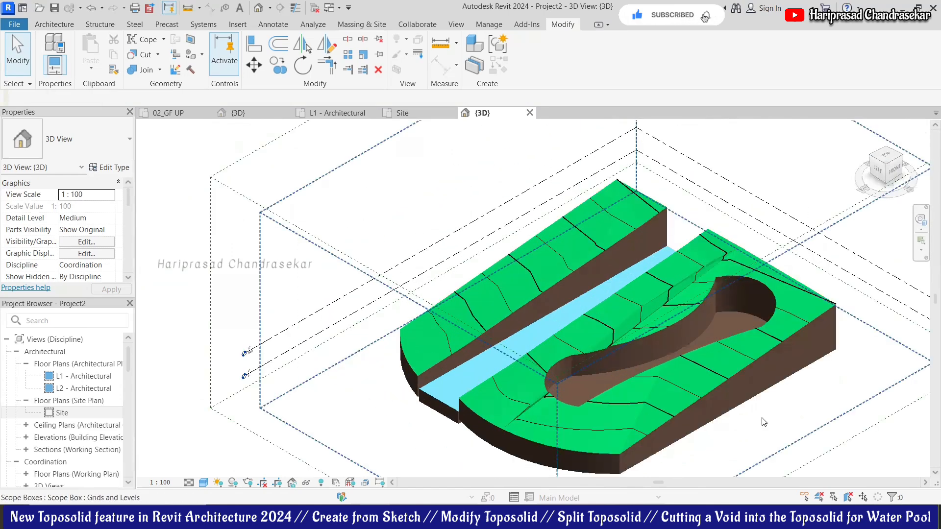
{"action": "scroll", "coordinate": [498, 391], "scroll_direction": "up", "scroll_amount": 3}
{"action": "scroll", "coordinate": [382, 319], "scroll_direction": "down", "scroll_amount": 1}
{"action": "middle_click_drag", "start_coordinate": [607, 317], "coordinate": [629, 304]}
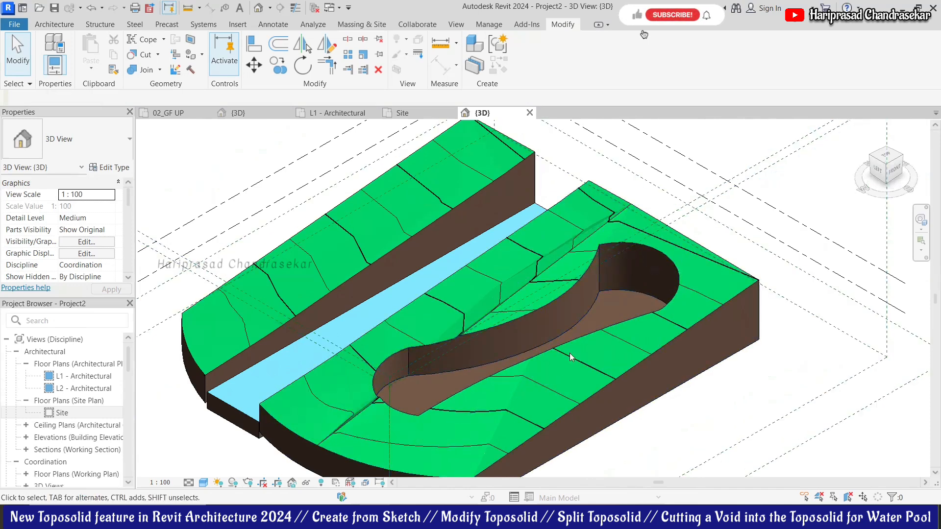
- Start a toposolid from sketch on Level L1 in top view, picking the pool cavity's edge arcs as its boundary
{"action": "left_click", "coordinate": [361, 24]}
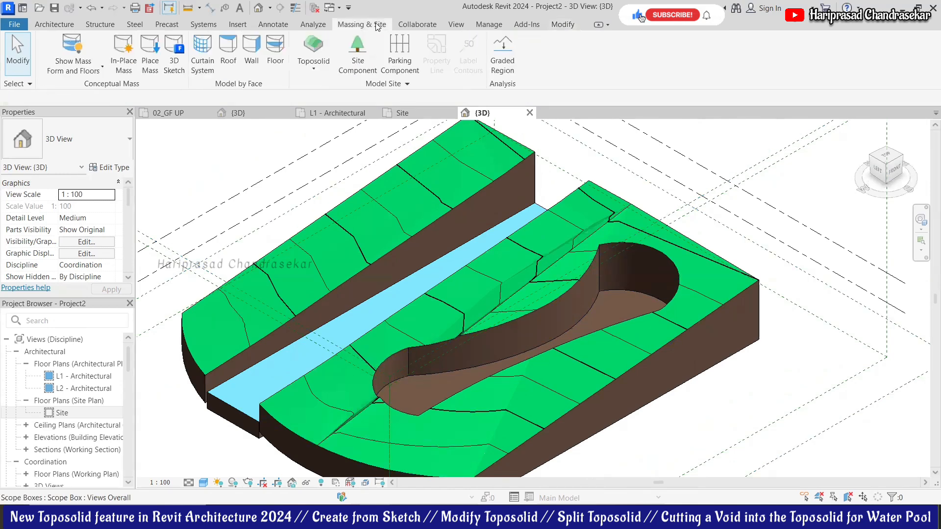
{"action": "left_click", "coordinate": [321, 72]}
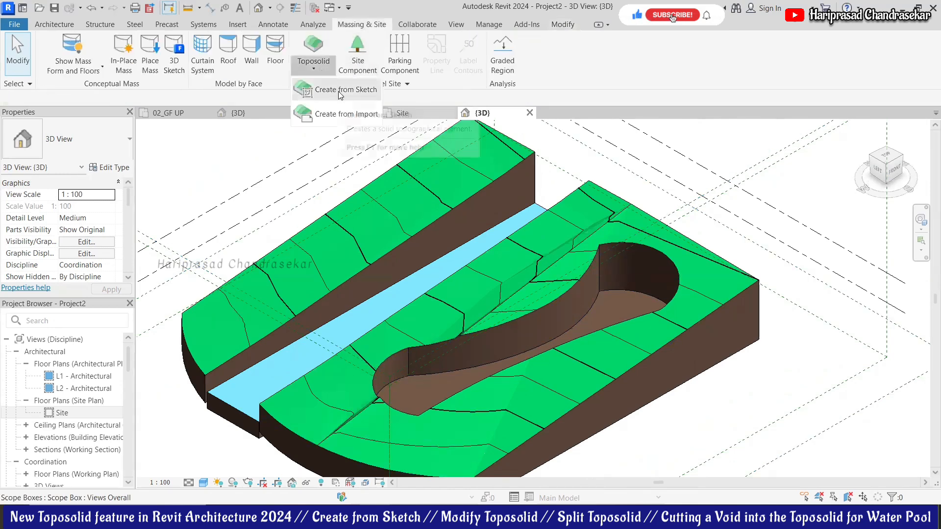
{"action": "left_click", "coordinate": [340, 93]}
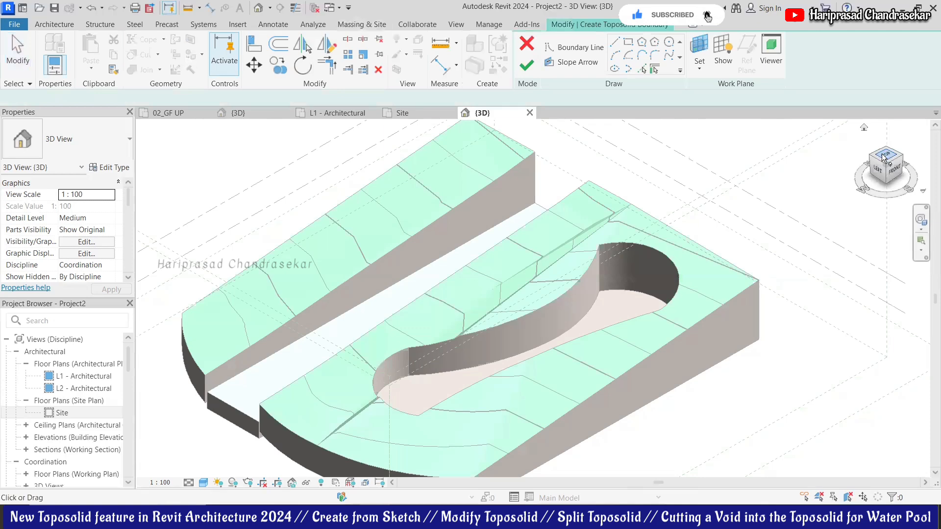
{"action": "left_click", "coordinate": [882, 157]}
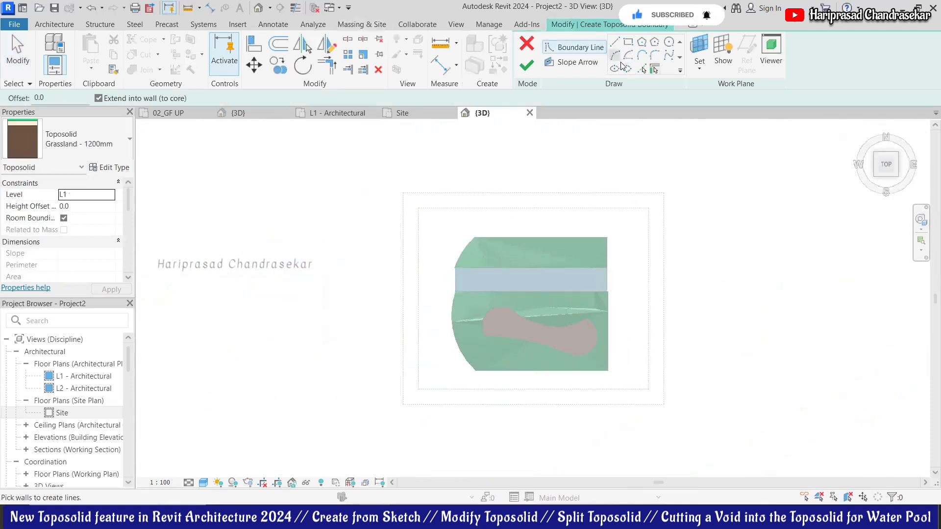
{"action": "left_click", "coordinate": [641, 69]}
{"action": "left_click", "coordinate": [491, 311]}
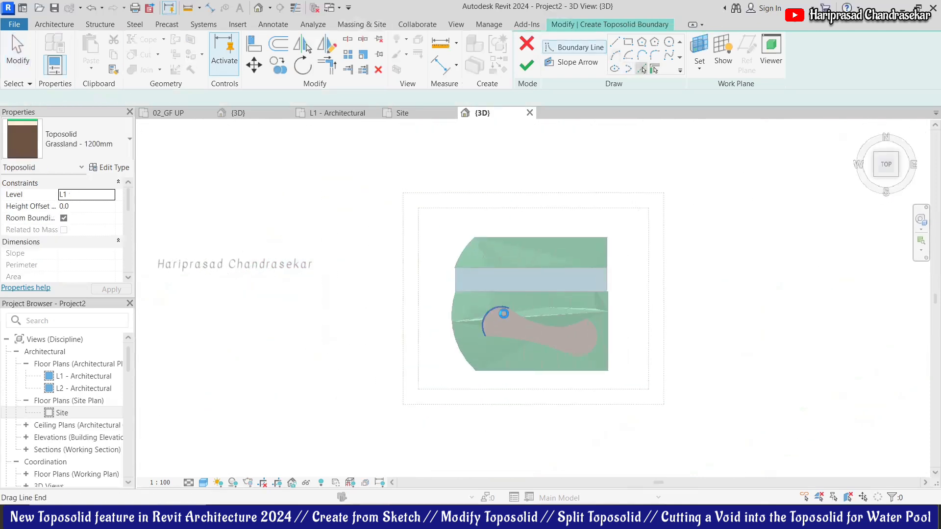
{"action": "left_click", "coordinate": [521, 316]}
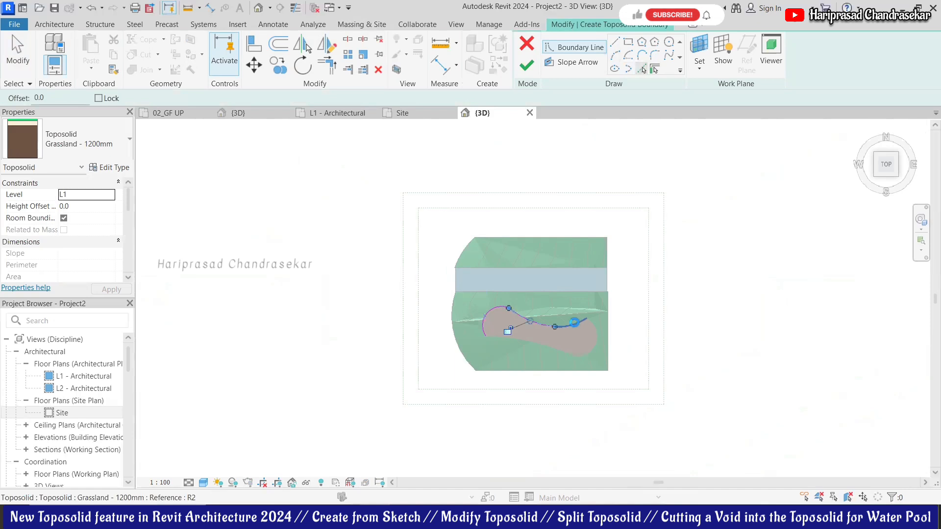
{"action": "left_click", "coordinate": [574, 325]}
{"action": "left_click", "coordinate": [593, 347]}
{"action": "left_click", "coordinate": [530, 343]}
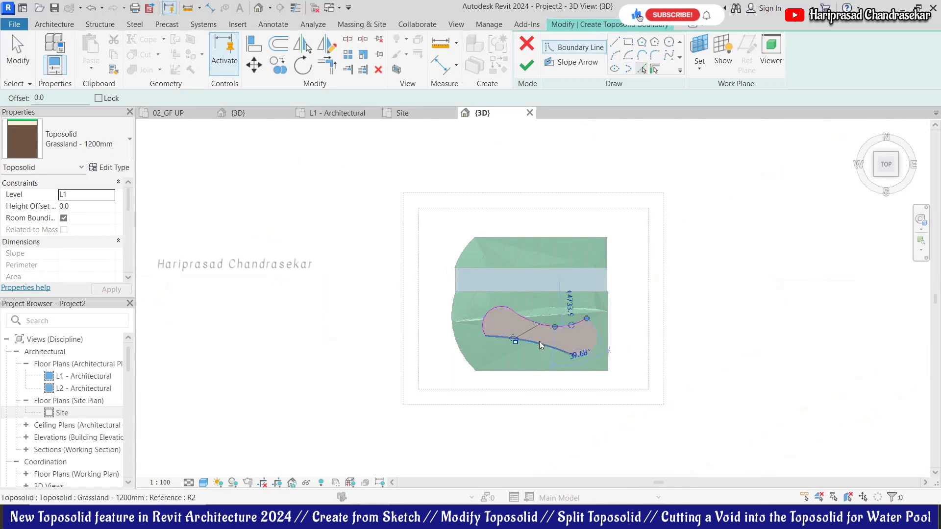
- Close the pool toposolid's boundary by picking the remaining arc at the cavity's east end, and finish the sketch
{"action": "left_click", "coordinate": [525, 68]}
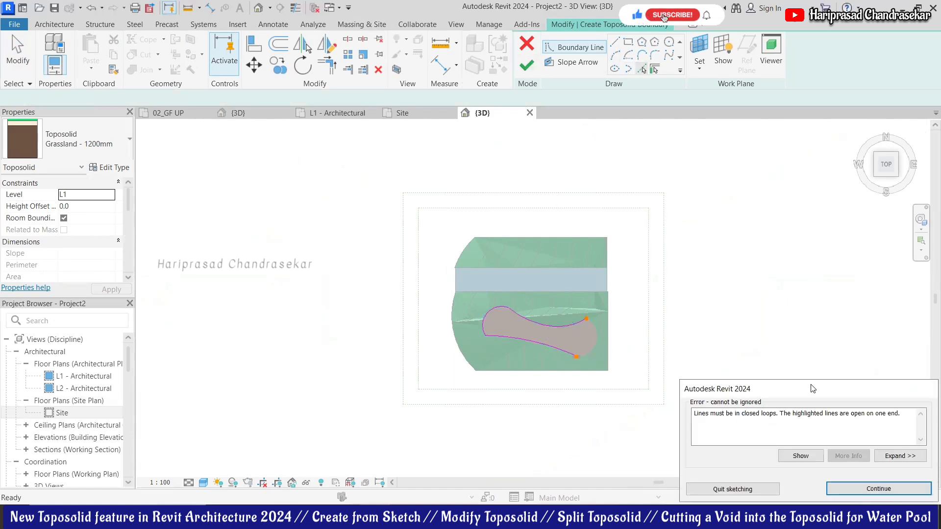
{"action": "left_click", "coordinate": [862, 487]}
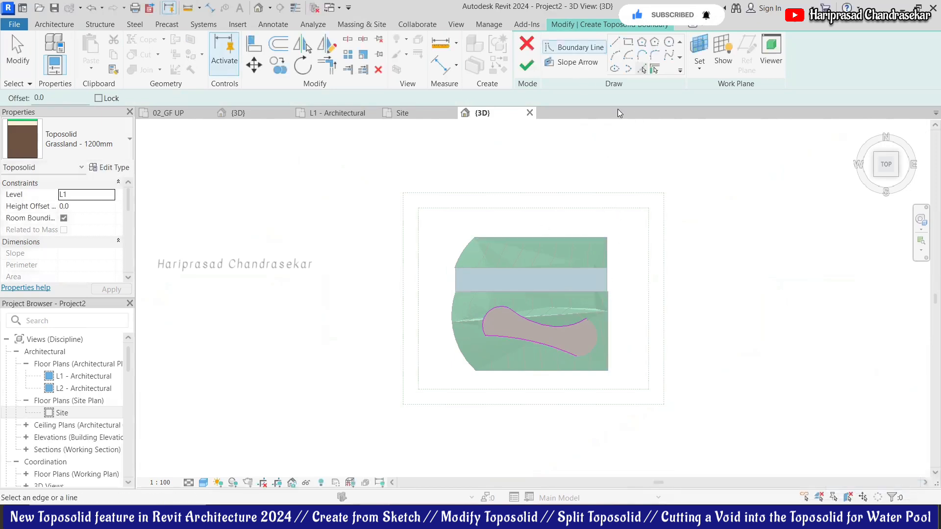
{"action": "left_click", "coordinate": [327, 65]}
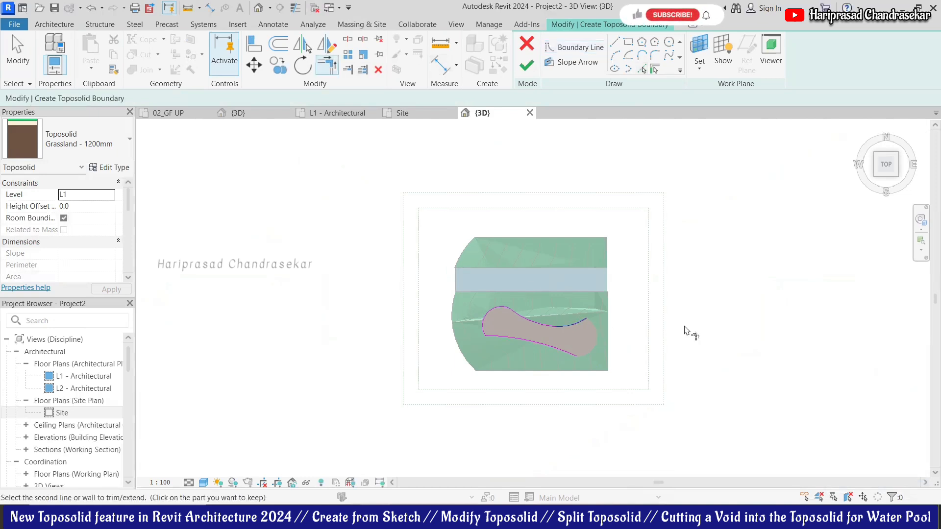
{"action": "left_click", "coordinate": [642, 69]}
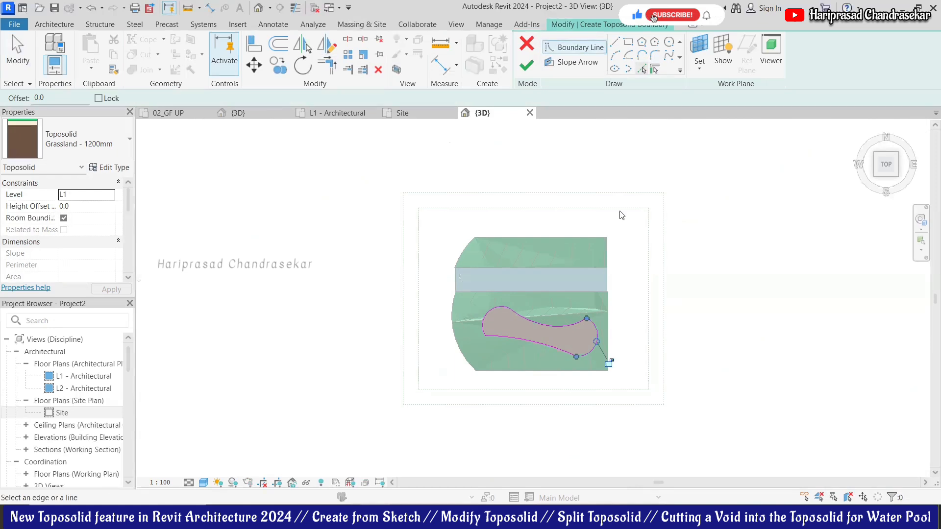
{"action": "left_click", "coordinate": [528, 73]}
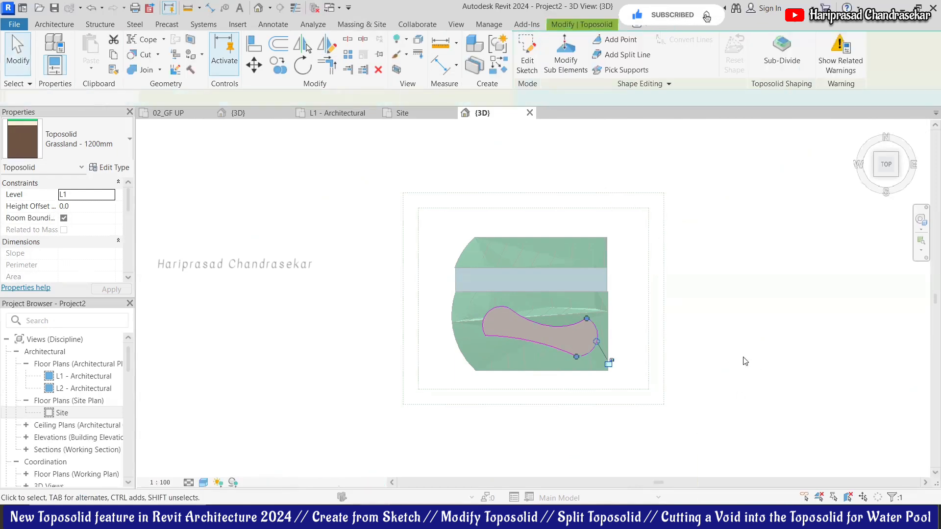
{"action": "left_click", "coordinate": [759, 271]}
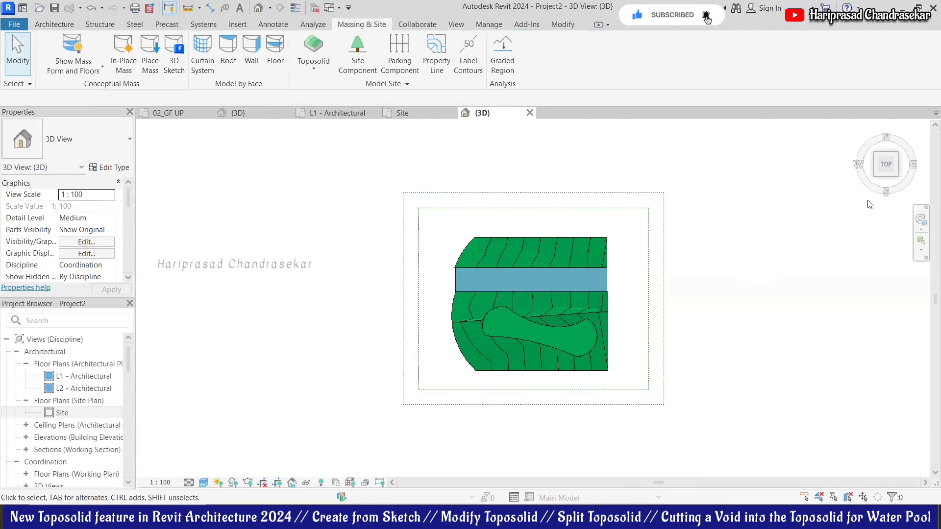
- Change the new toposolid in the pool cavity to the Water - 2000mm type in an isometric view
{"action": "left_click", "coordinate": [878, 176]}
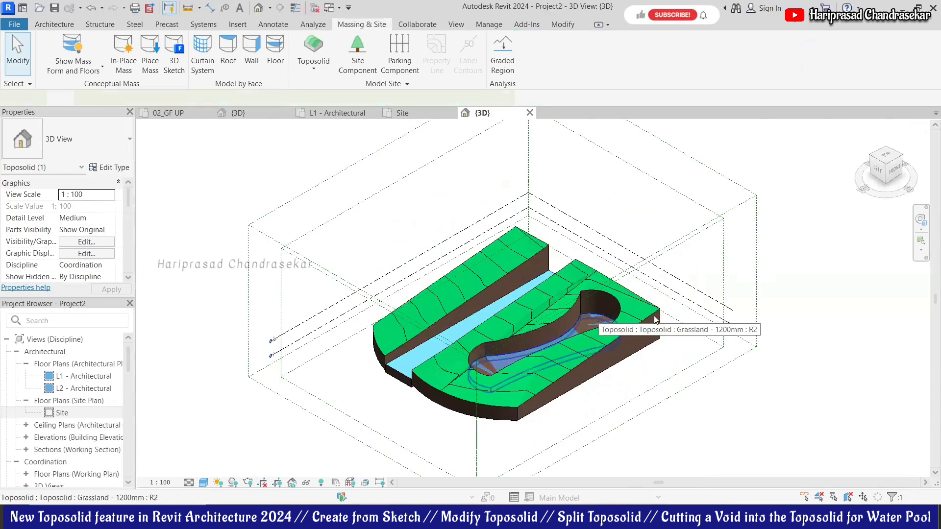
{"action": "left_click", "coordinate": [599, 319]}
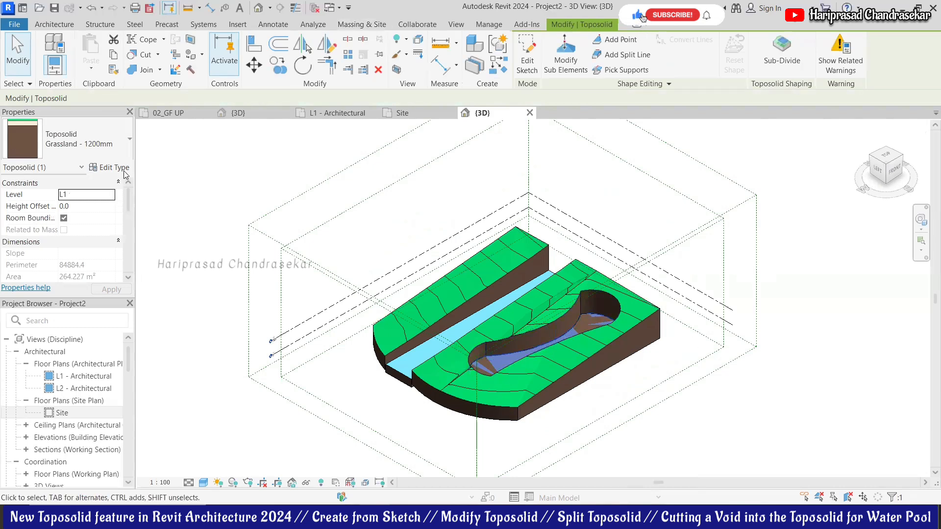
{"action": "left_click", "coordinate": [114, 156]}
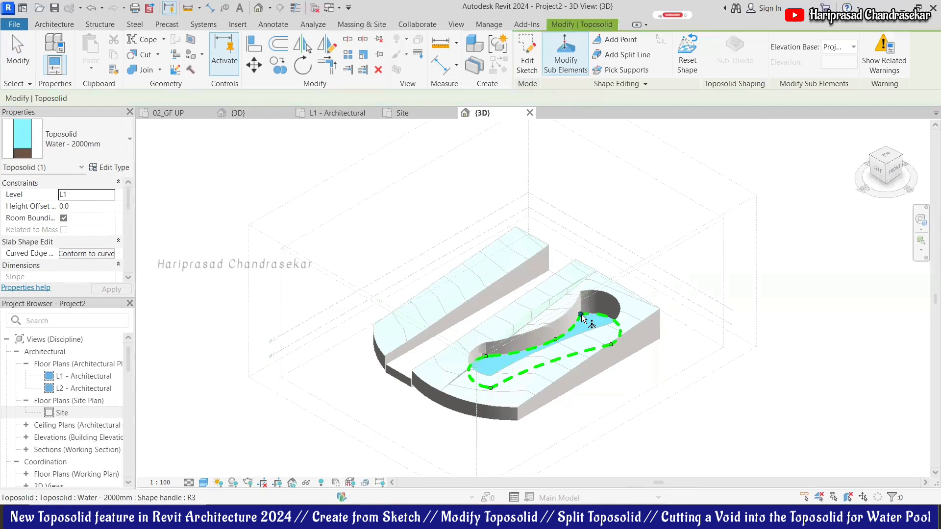
{"action": "key", "text": "Escape"}
{"action": "key", "text": "Escape"}
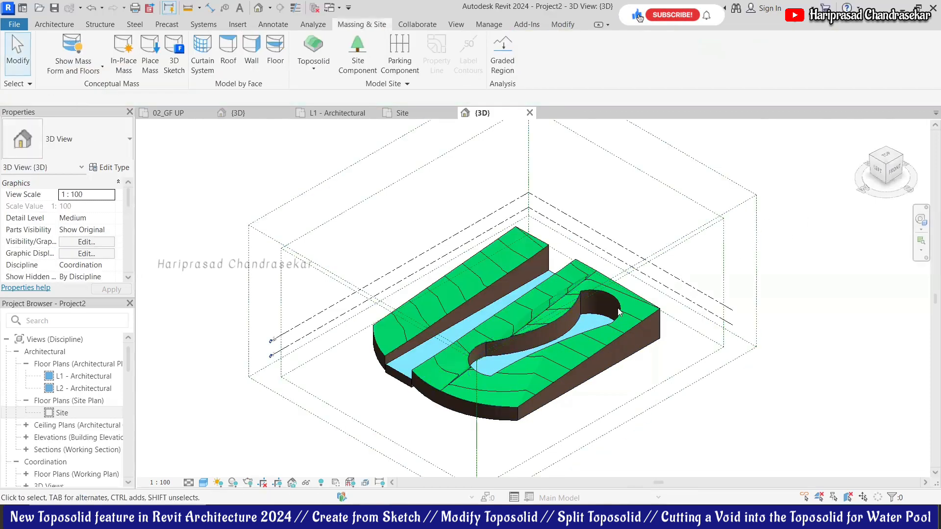
- Set the height offset of the pool's water toposolid to 100
{"action": "scroll", "coordinate": [519, 364], "scroll_direction": "up", "scroll_amount": 2}
{"action": "scroll", "coordinate": [547, 346], "scroll_direction": "up", "scroll_amount": 3}
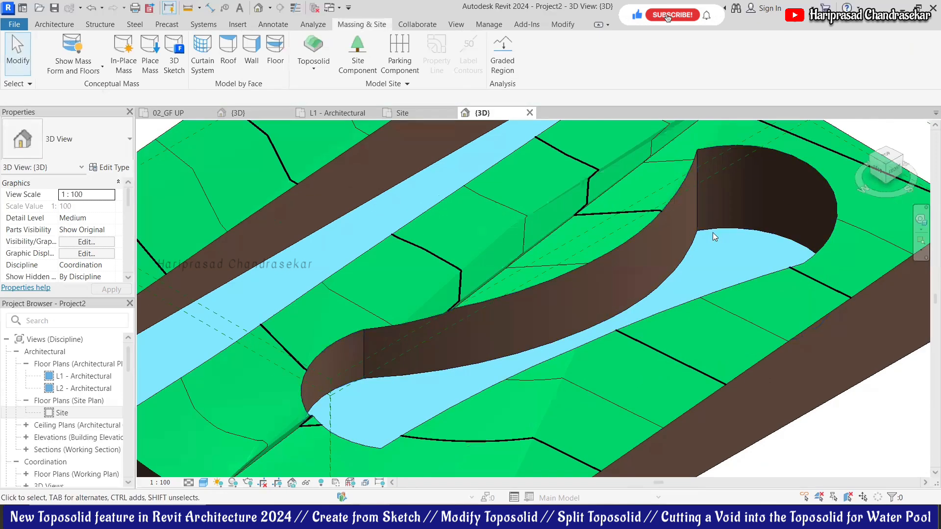
{"action": "left_click", "coordinate": [706, 232]}
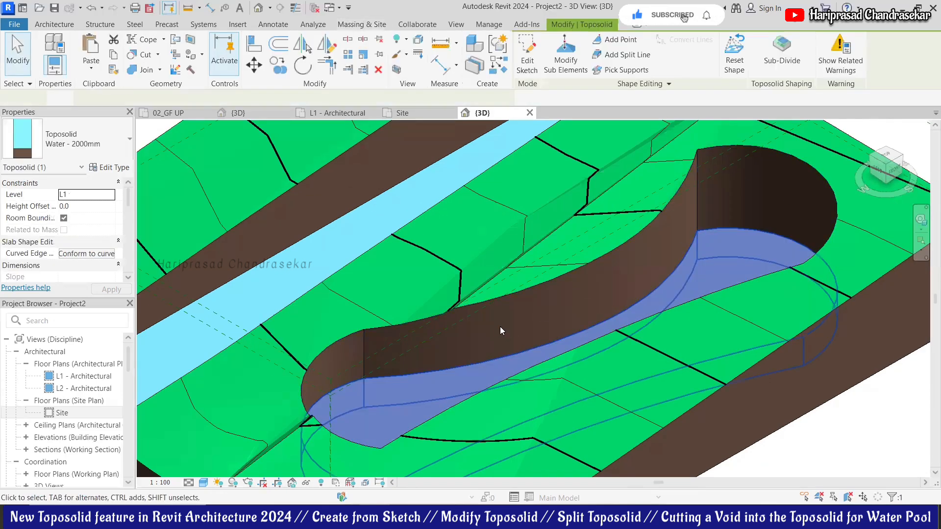
{"action": "scroll", "coordinate": [500, 326], "scroll_direction": "down", "scroll_amount": 2}
{"action": "scroll", "coordinate": [479, 312], "scroll_direction": "down", "scroll_amount": 1}
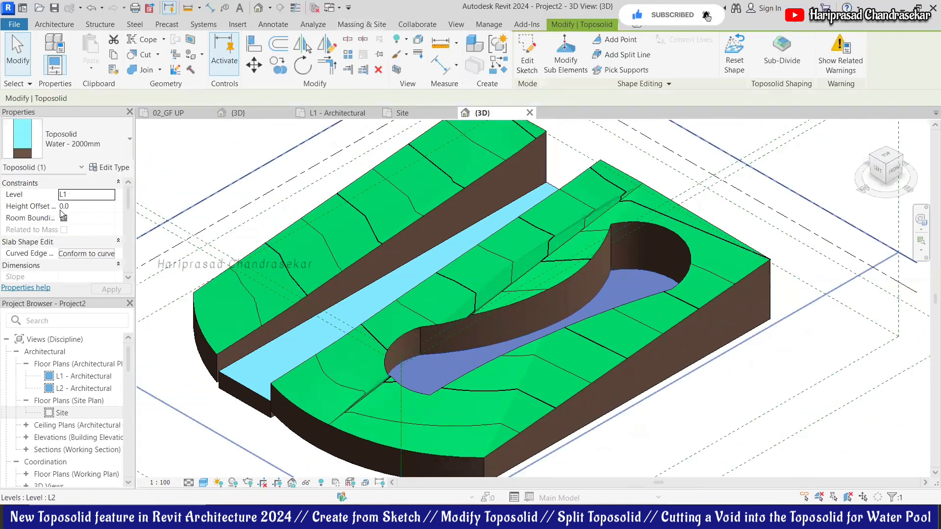
{"action": "left_click", "coordinate": [93, 208]}
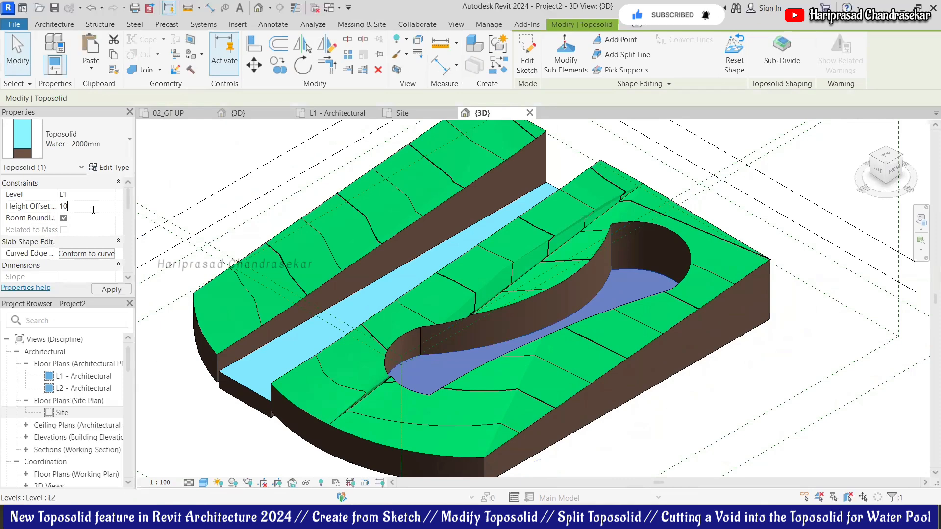
{"action": "key", "text": "Return"}
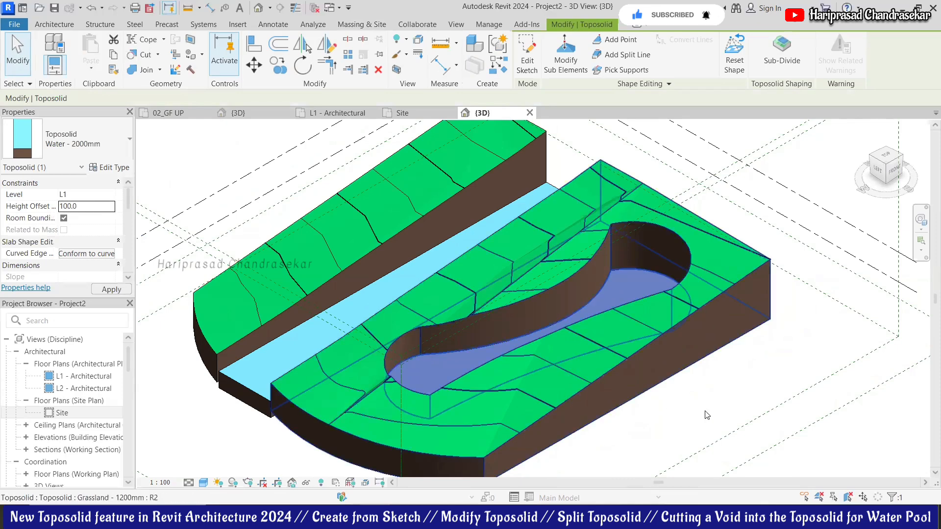
{"action": "left_click", "coordinate": [722, 418]}
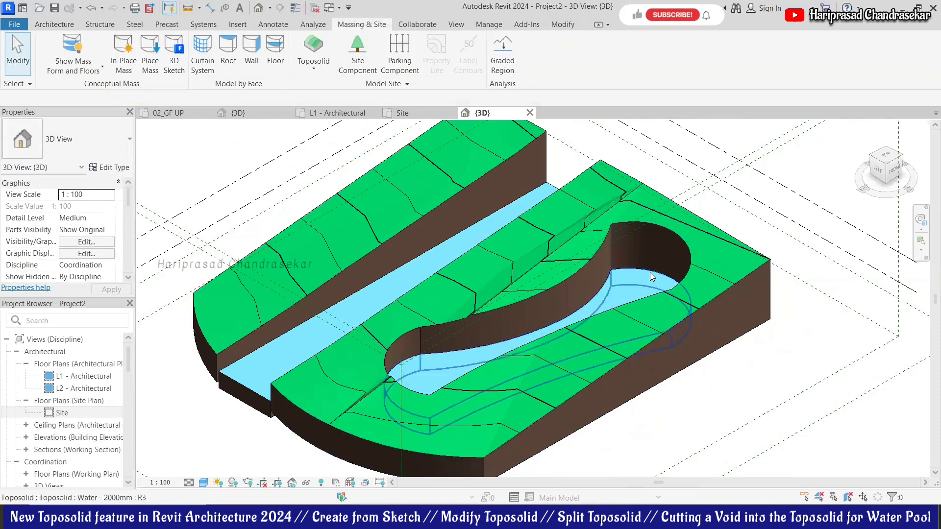
- Raise the pool's water toposolid to a height offset of 1000
{"action": "left_click_drag", "start_coordinate": [88, 206], "coordinate": [27, 209]}
{"action": "type", "text": "1000.0"}
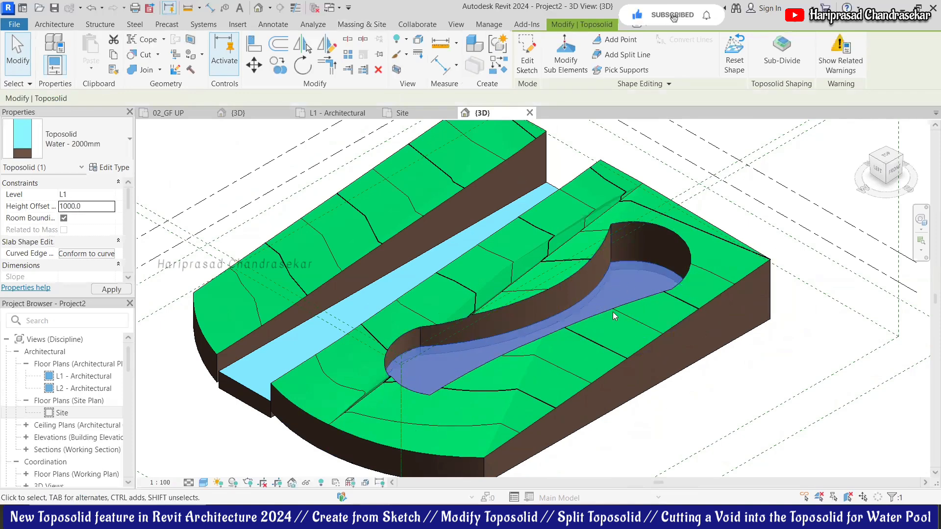
{"action": "key", "text": "Escape"}
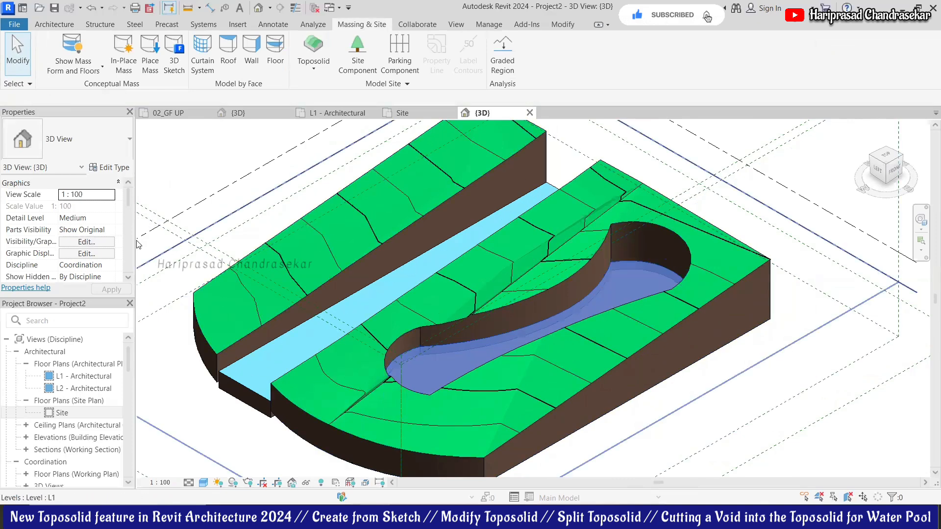
- Duplicate the pool toposolid's Water - 2000mm type under the name Water
{"action": "left_click", "coordinate": [112, 168]}
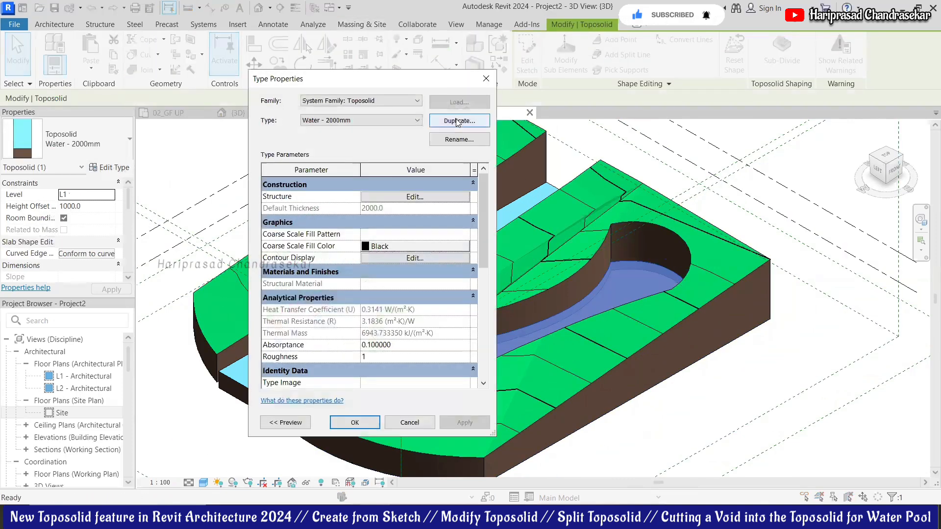
{"action": "left_click", "coordinate": [457, 122]}
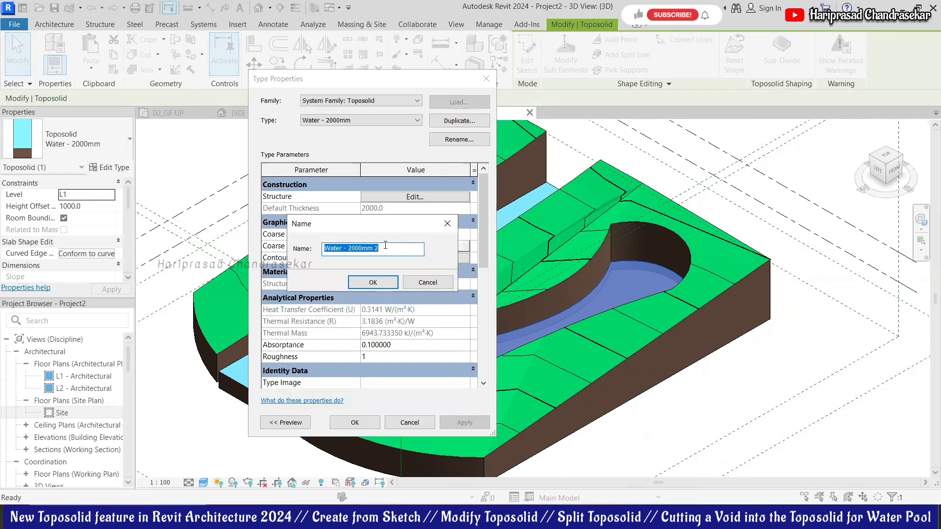
{"action": "left_click", "coordinate": [388, 248]}
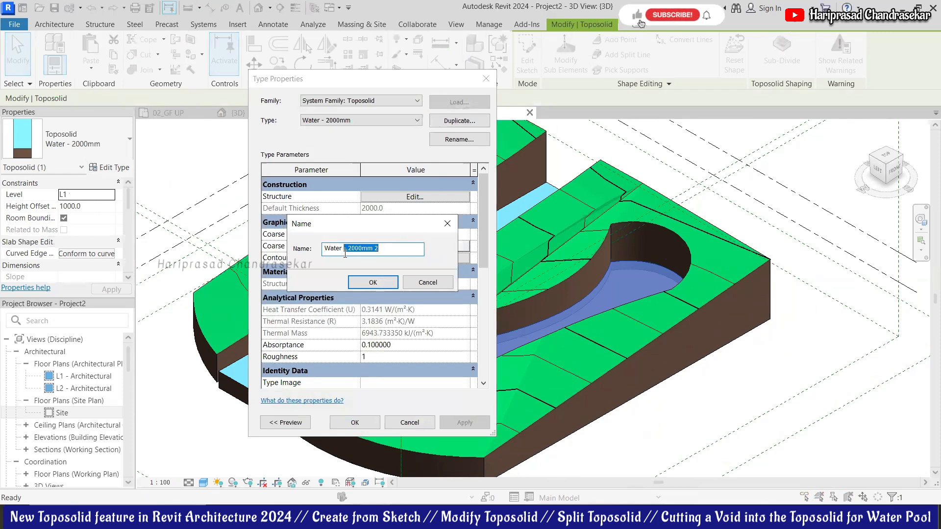
{"action": "key", "text": "BackSpace"}
{"action": "left_click", "coordinate": [373, 282]}
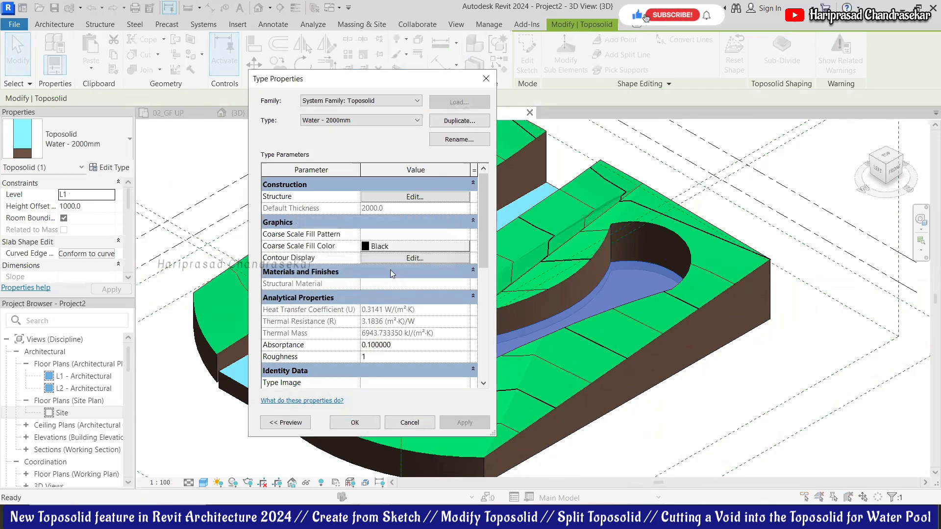
- Change the Structure [1] layer's material from Earth to water in the new type's assembly and apply the type changes
{"action": "left_click", "coordinate": [409, 196]}
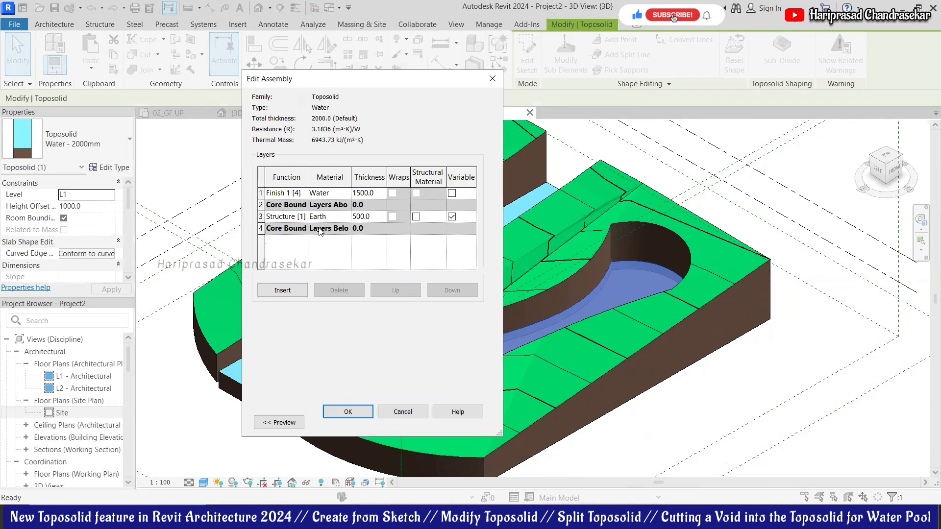
{"action": "left_click", "coordinate": [260, 216]}
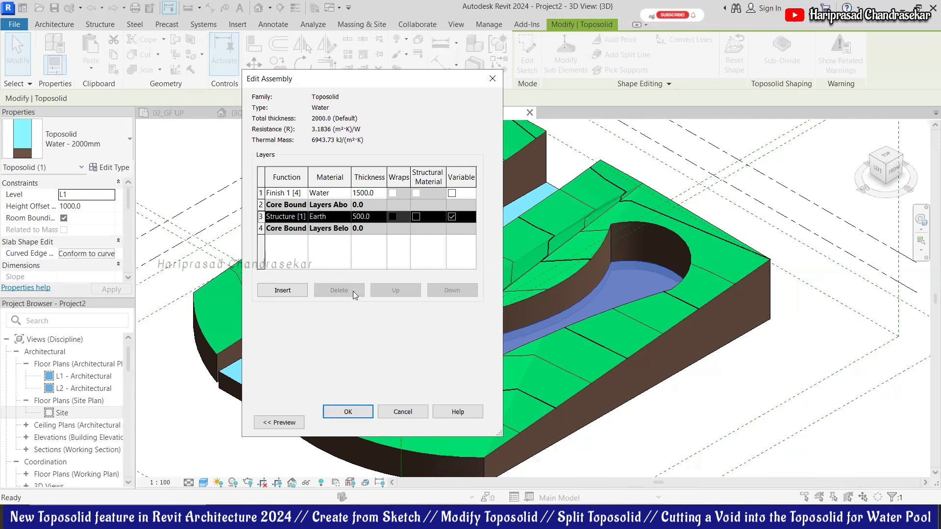
{"action": "left_click", "coordinate": [345, 220]}
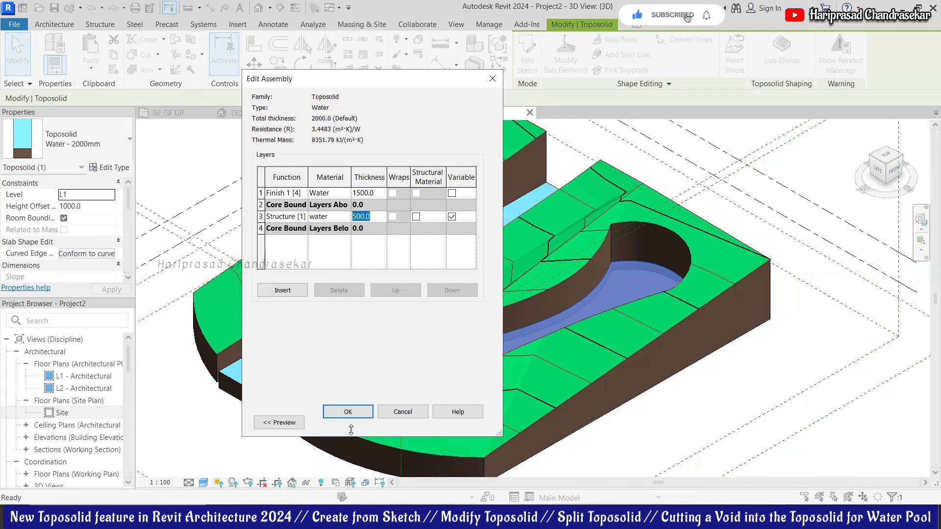
{"action": "left_click", "coordinate": [350, 412]}
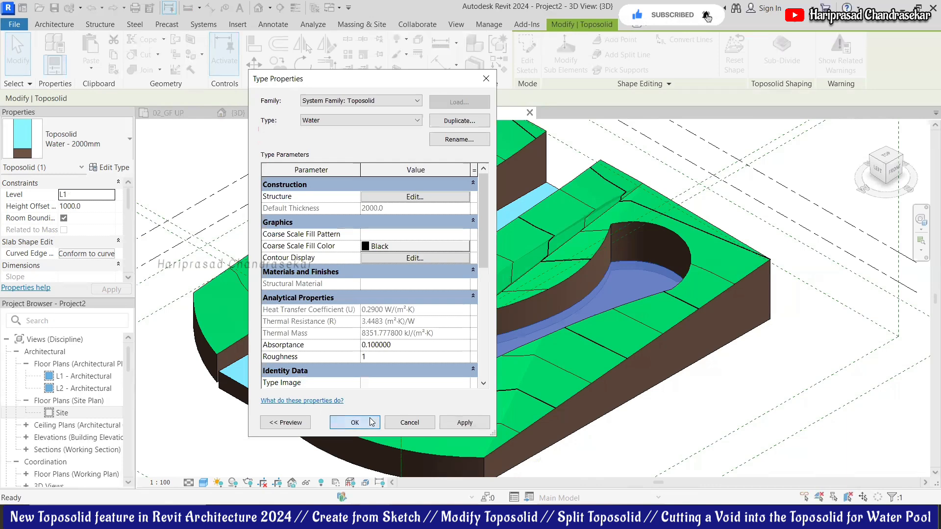
{"action": "left_click", "coordinate": [371, 422]}
{"action": "key", "text": "Escape"}
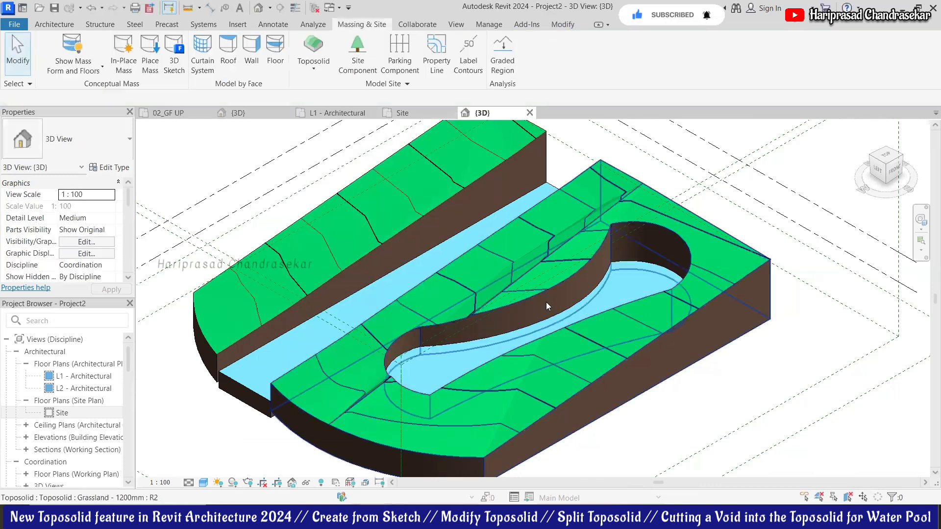
- Set the height offset of the pool's water toposolid to 2500
{"action": "scroll", "coordinate": [546, 302], "scroll_direction": "up", "scroll_amount": 3}
{"action": "left_click", "coordinate": [710, 226]}
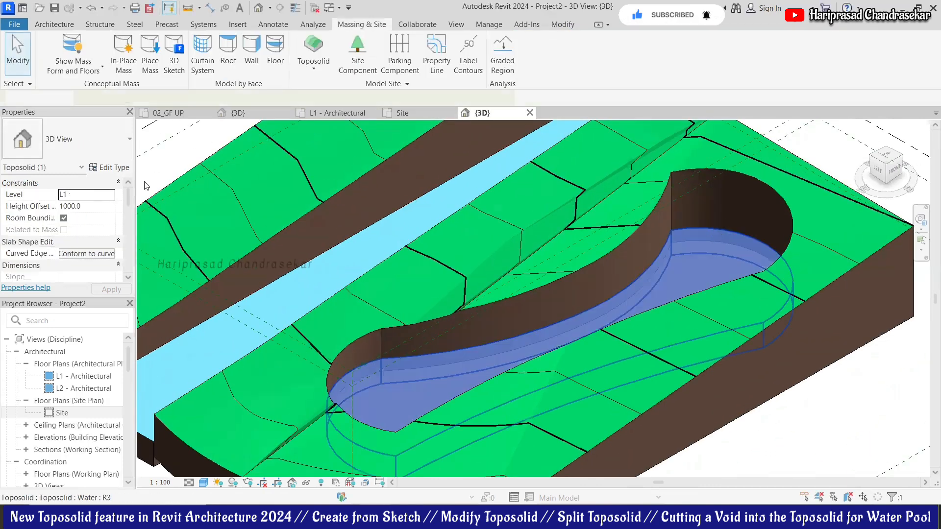
{"action": "left_click", "coordinate": [97, 206]}
{"action": "type", "text": "25"}
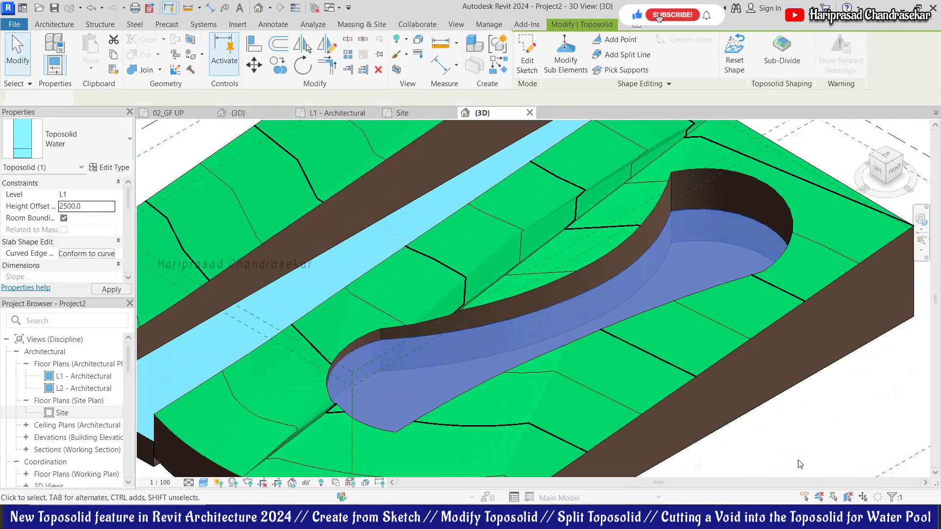
{"action": "scroll", "coordinate": [484, 352], "scroll_direction": "down", "scroll_amount": 1}
{"action": "key", "text": "Escape"}
{"action": "scroll", "coordinate": [678, 265], "scroll_direction": "down", "scroll_amount": 1}
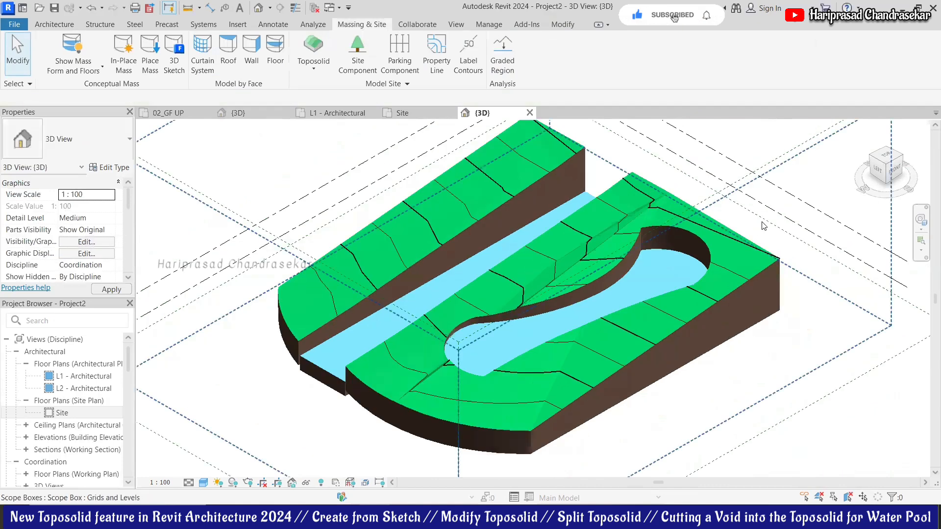
- Place four M_RPC Tree - Deciduous Scarlet Oak - 12.5 Meters site components on the terrain around the pool
{"action": "scroll", "coordinate": [771, 245], "scroll_direction": "up", "scroll_amount": 1}
{"action": "scroll", "coordinate": [618, 238], "scroll_direction": "down", "scroll_amount": 2}
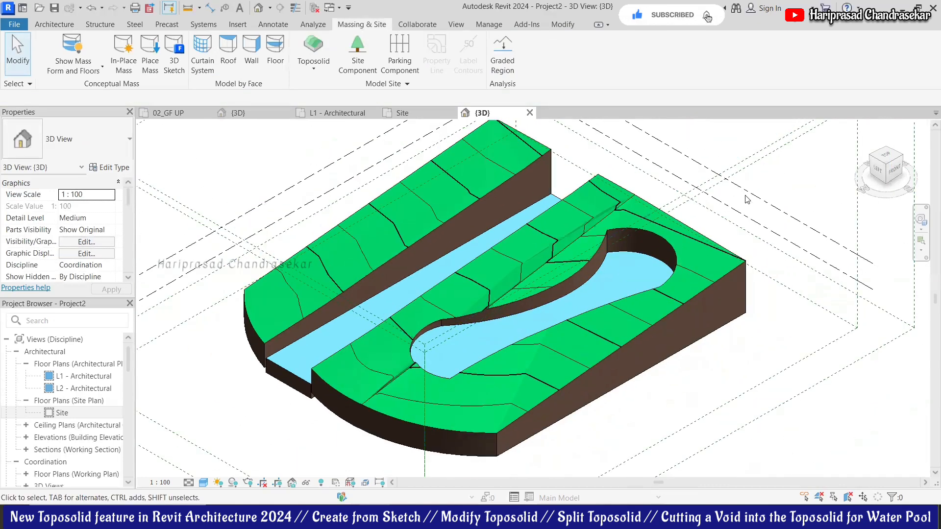
{"action": "scroll", "coordinate": [549, 264], "scroll_direction": "up", "scroll_amount": 2}
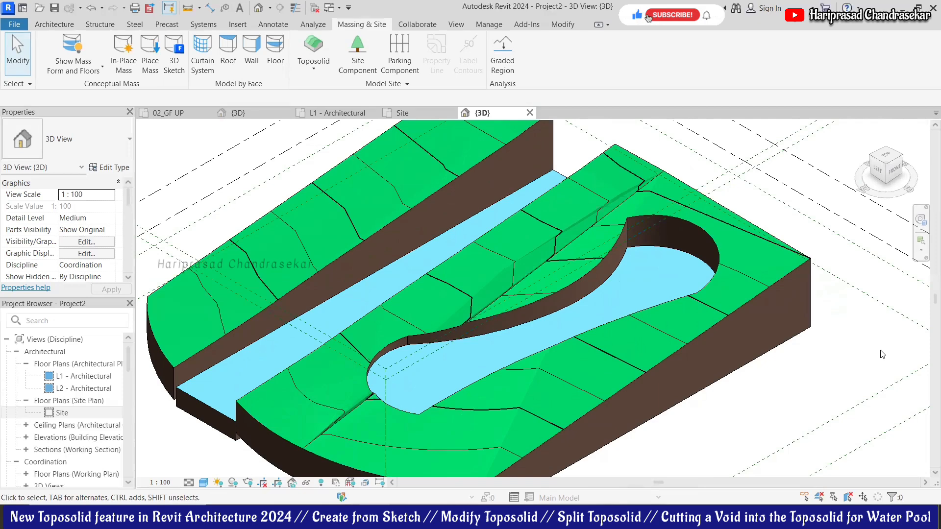
{"action": "left_click", "coordinate": [358, 54]}
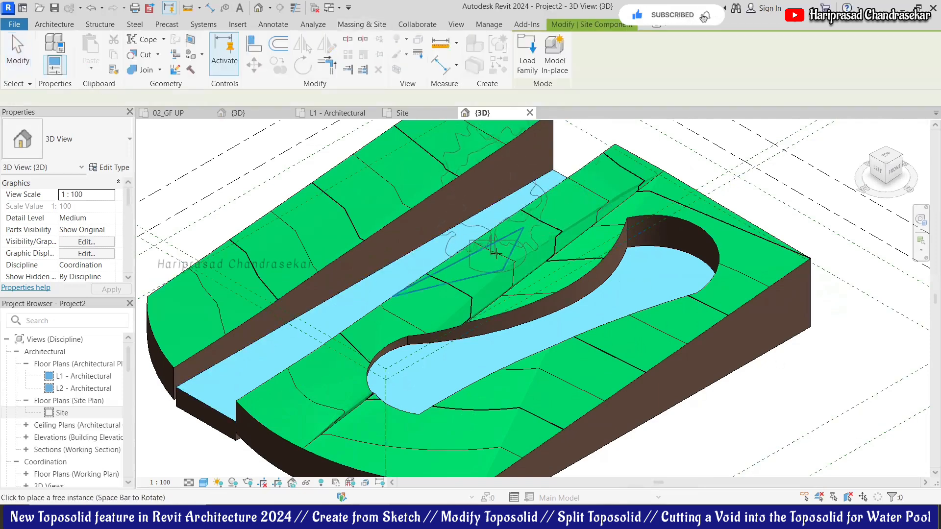
{"action": "scroll", "coordinate": [519, 258], "scroll_direction": "down", "scroll_amount": 2}
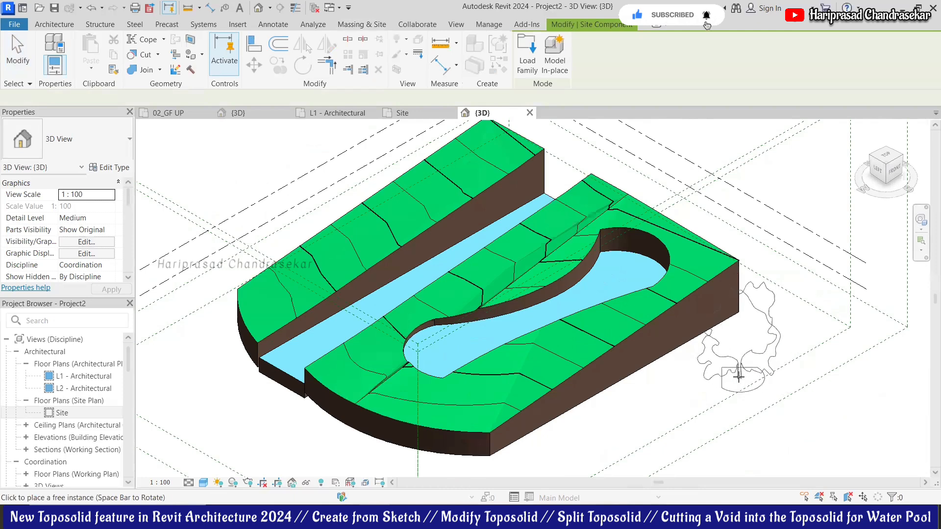
{"action": "left_click", "coordinate": [571, 212]}
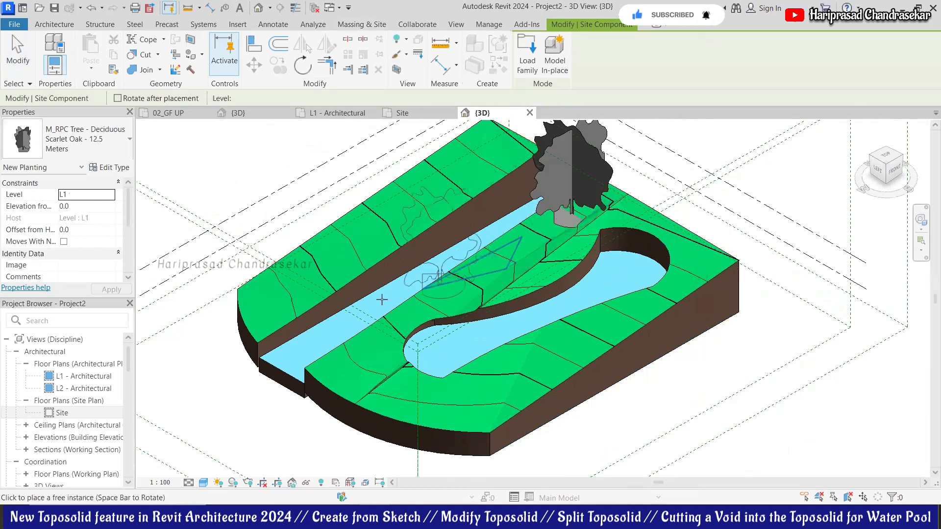
{"action": "left_click", "coordinate": [346, 365]}
{"action": "left_click", "coordinate": [477, 408]}
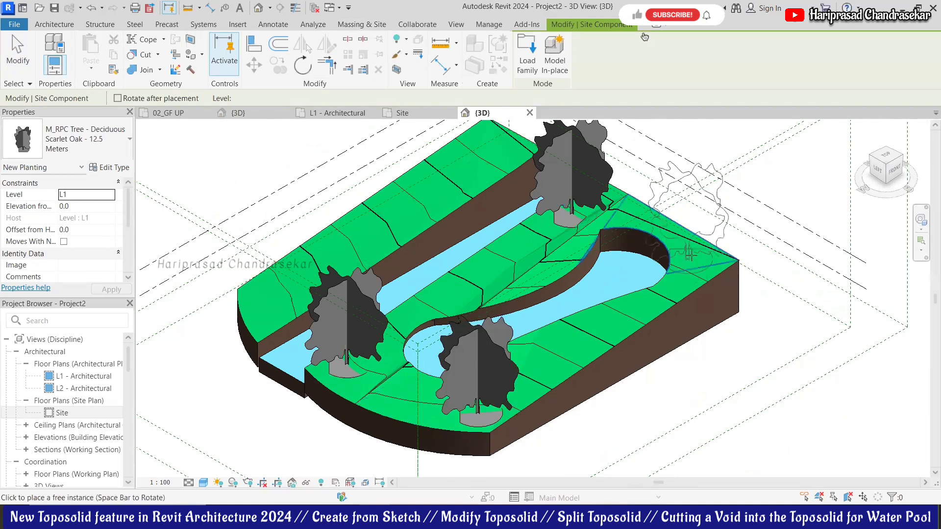
{"action": "left_click", "coordinate": [704, 257]}
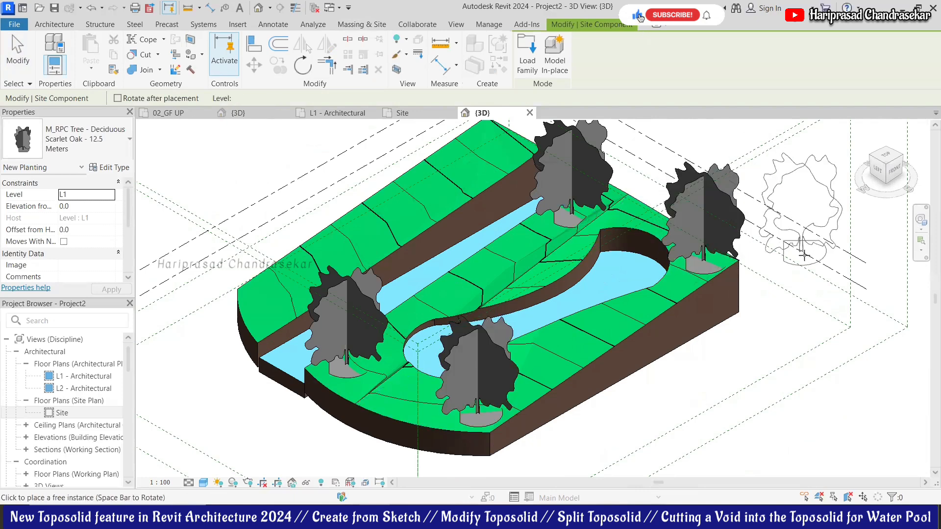
{"action": "key", "text": "Escape"}
{"action": "key", "text": "Escape"}
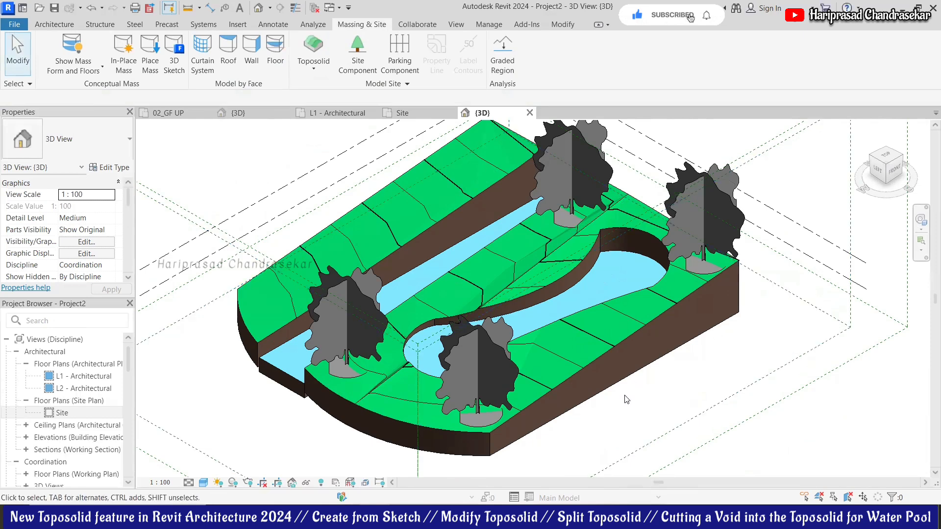
{"action": "scroll", "coordinate": [625, 329], "scroll_direction": "down", "scroll_amount": 2}
{"action": "scroll", "coordinate": [637, 309], "scroll_direction": "up", "scroll_amount": 2}
{"action": "scroll", "coordinate": [653, 288], "scroll_direction": "up", "scroll_amount": 2}
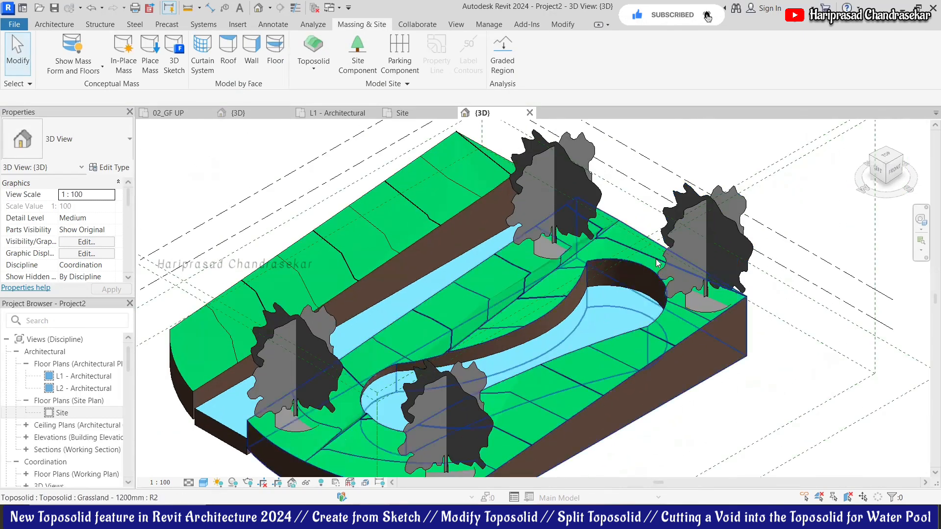
{"action": "scroll", "coordinate": [618, 253], "scroll_direction": "down", "scroll_amount": 3}
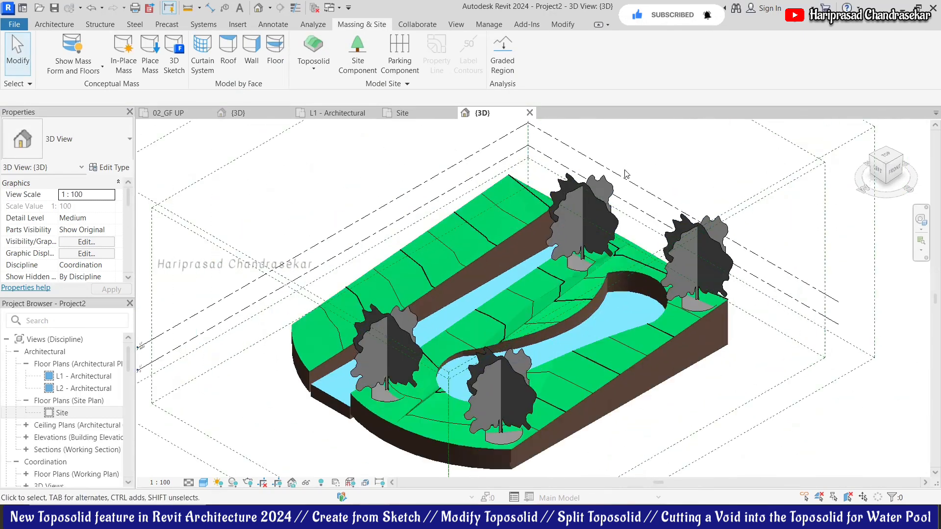